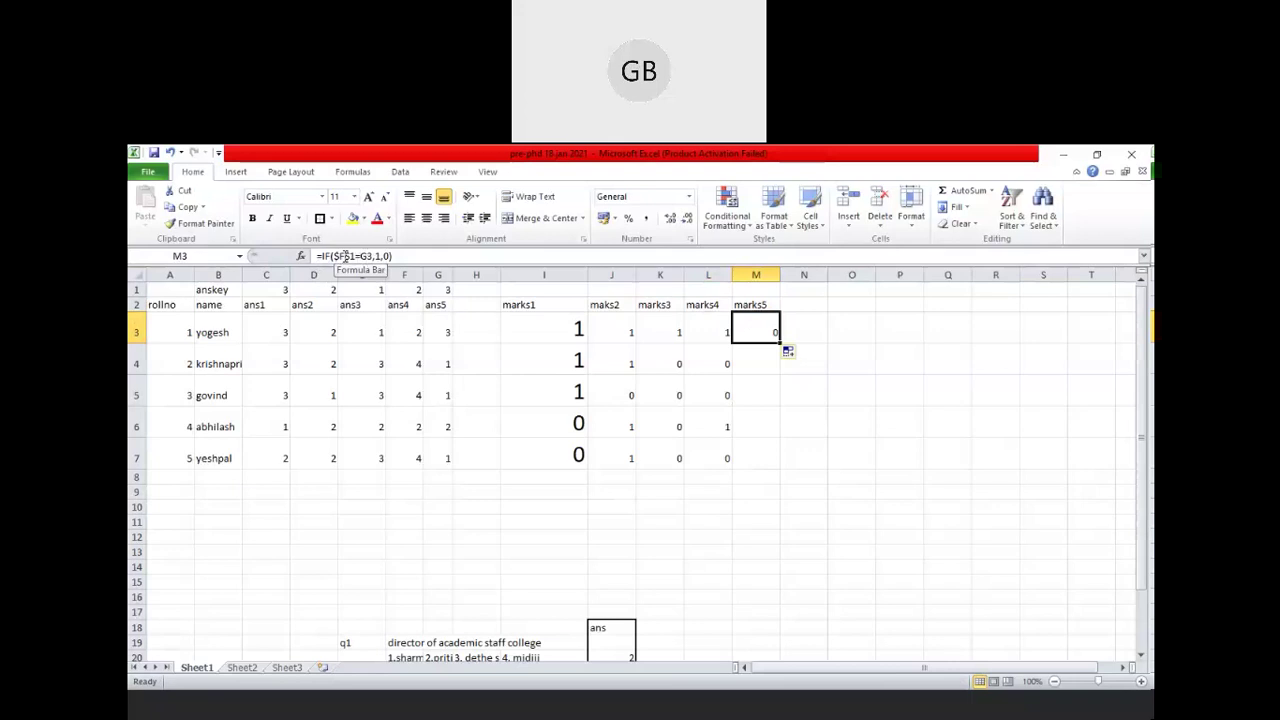
Change the answer-key reference in M3's formula to column G, giving =IF($G$1=G3,1,0).
click(345, 256)
key(BackSpace)
text(G)
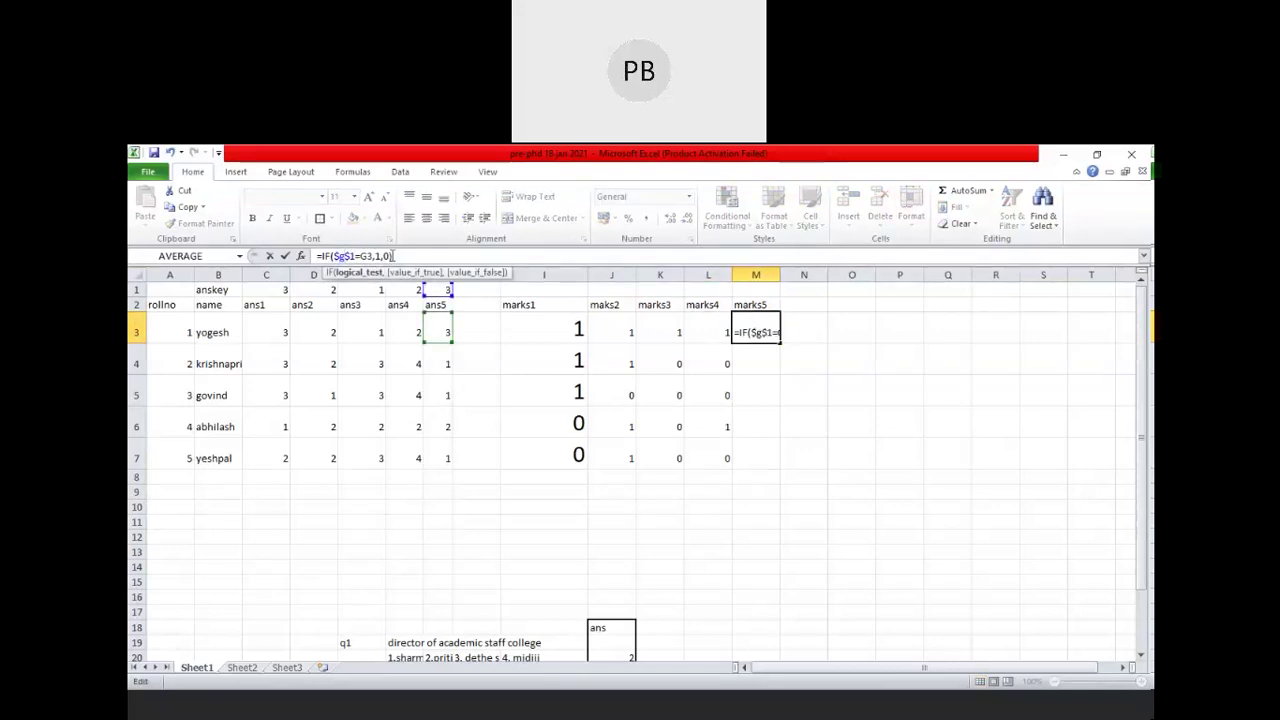
key(Return)
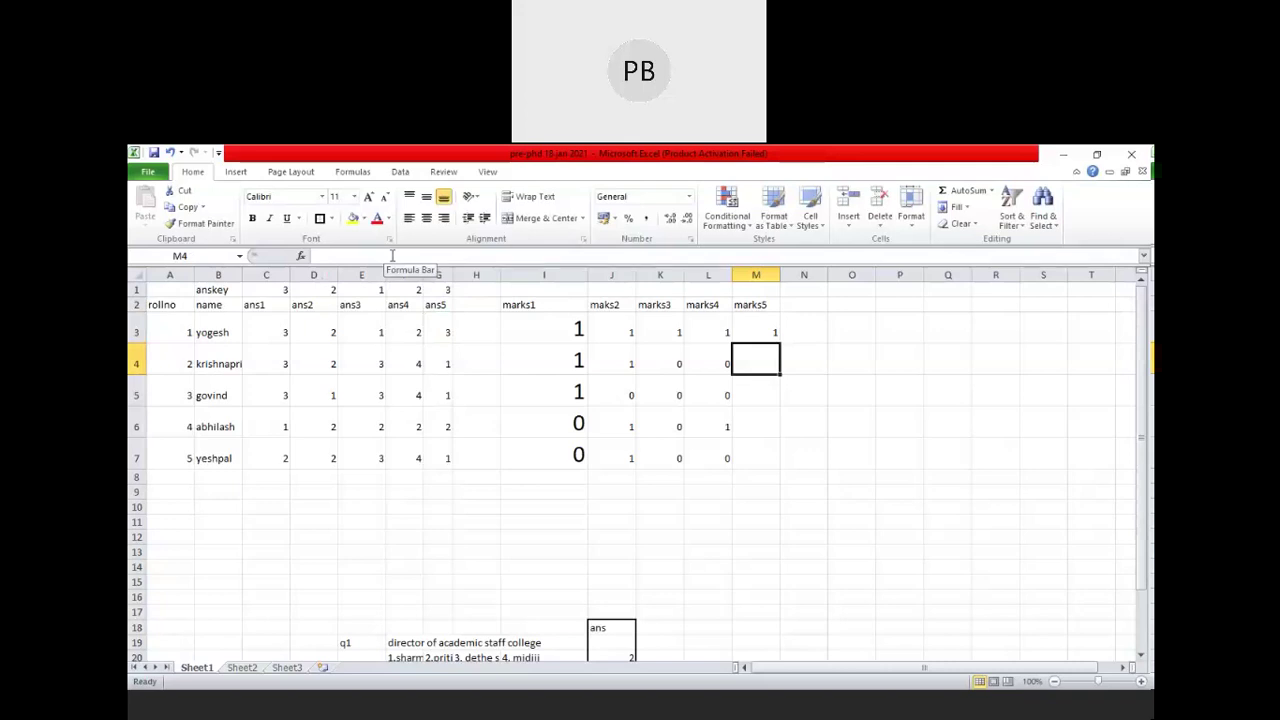
Remove the absolute column anchor in M3's marks5 formula so that it reads =IF(G$1=G3,1,0).
click(752, 324)
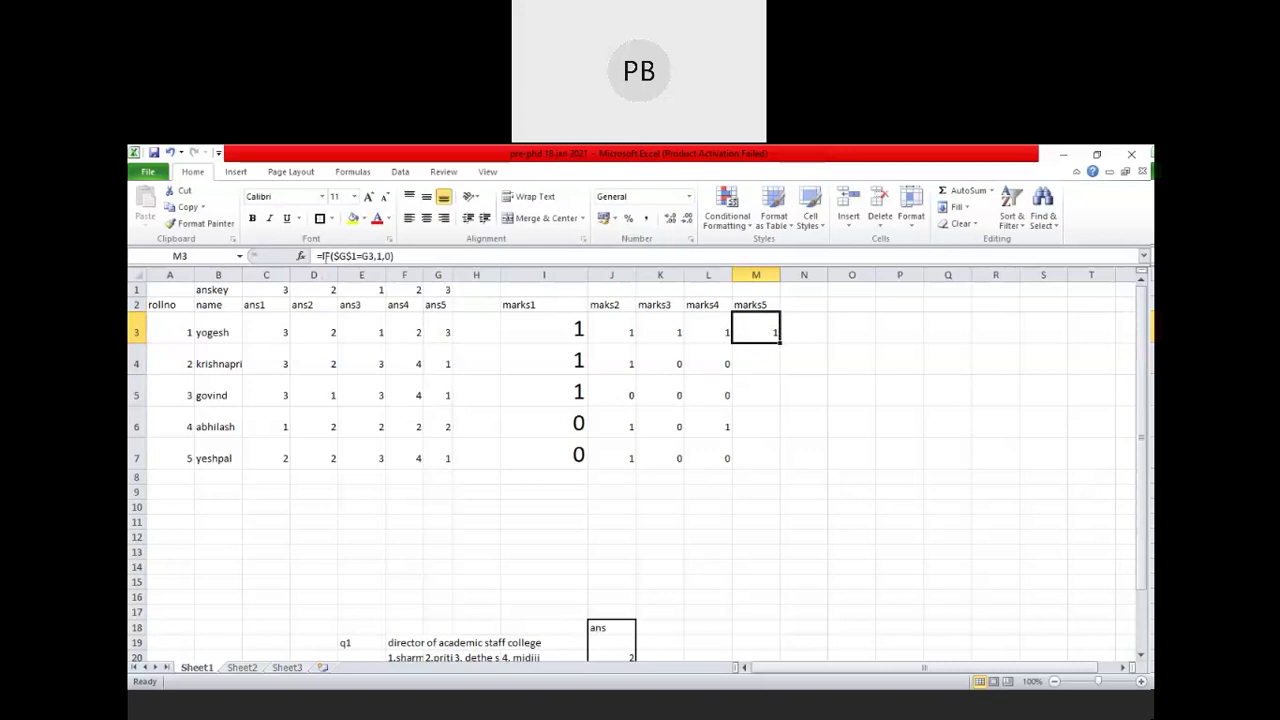
click(336, 256)
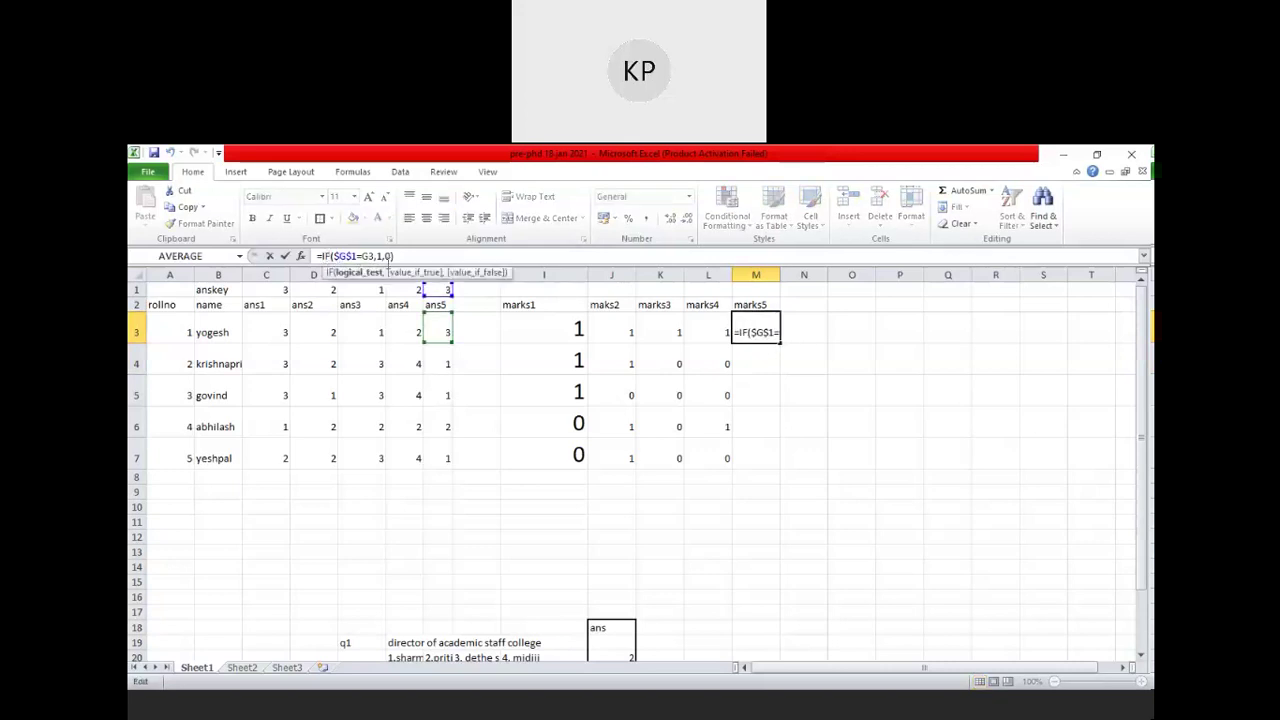
click(486, 364)
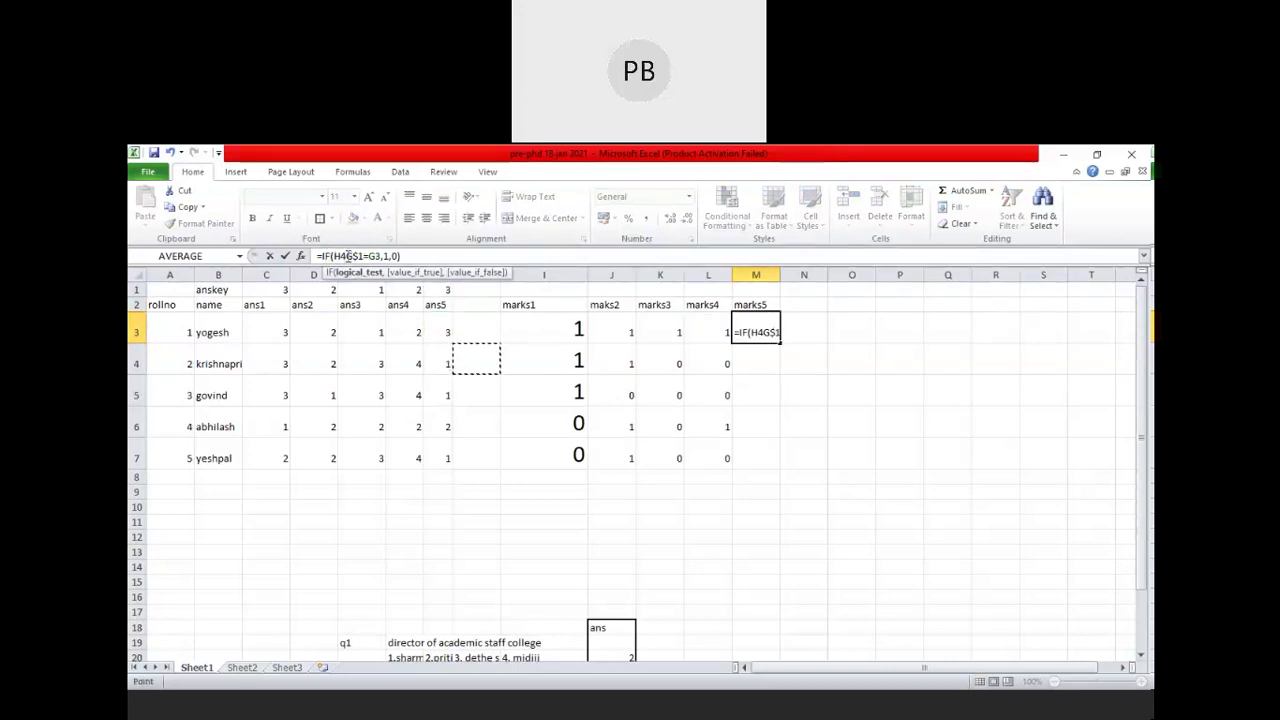
click(347, 256)
key(BackSpace)
key(BackSpace)
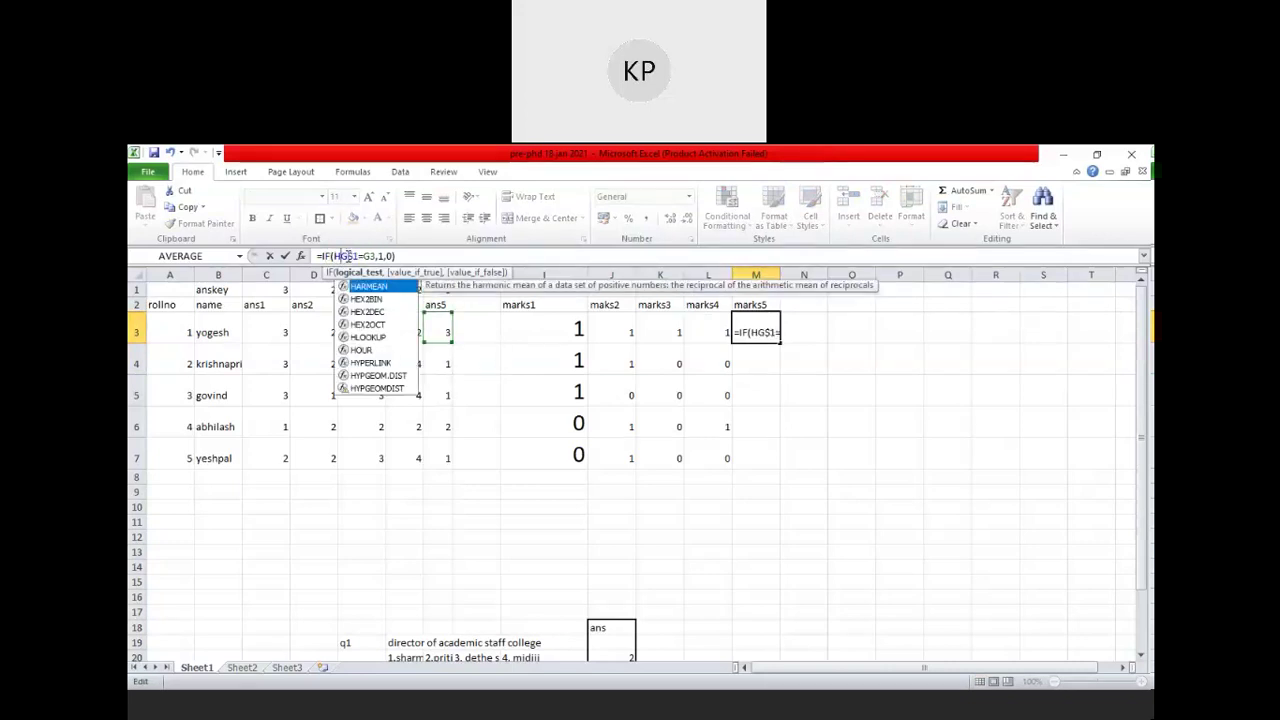
click(418, 259)
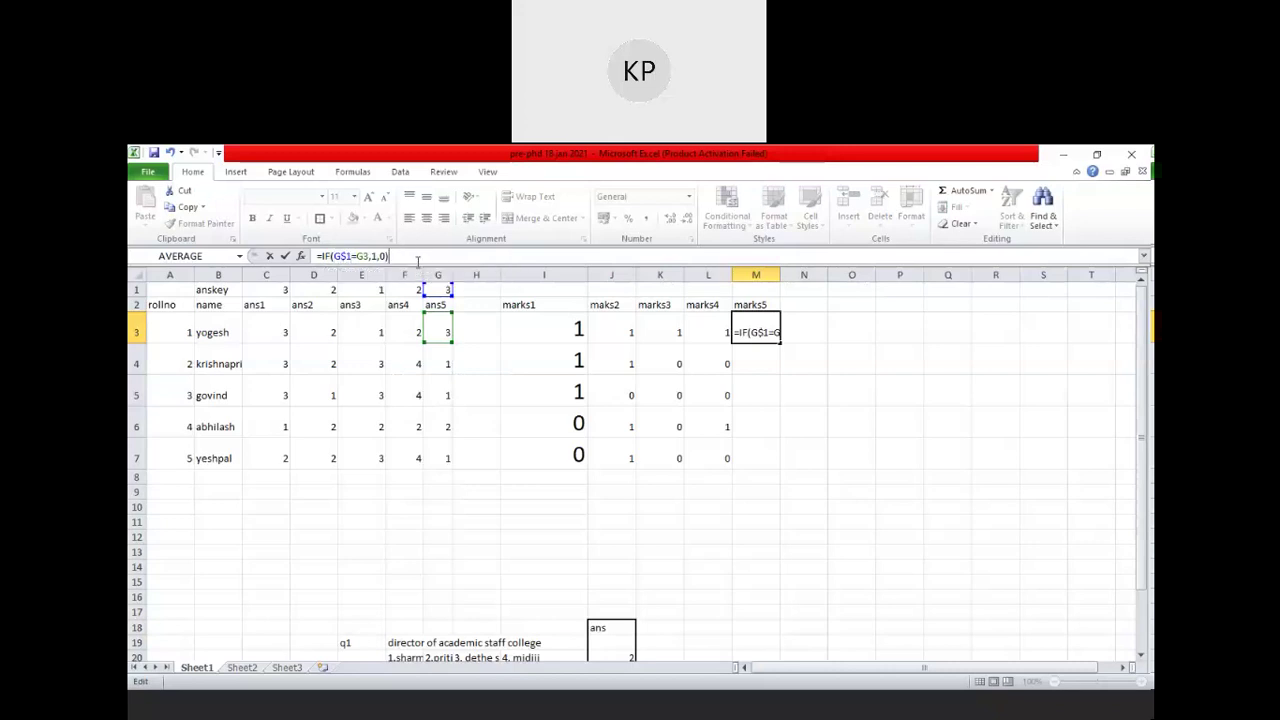
key(Return)
Fill the marks5 formula from M3 down to M7 for all students.
click(775, 330)
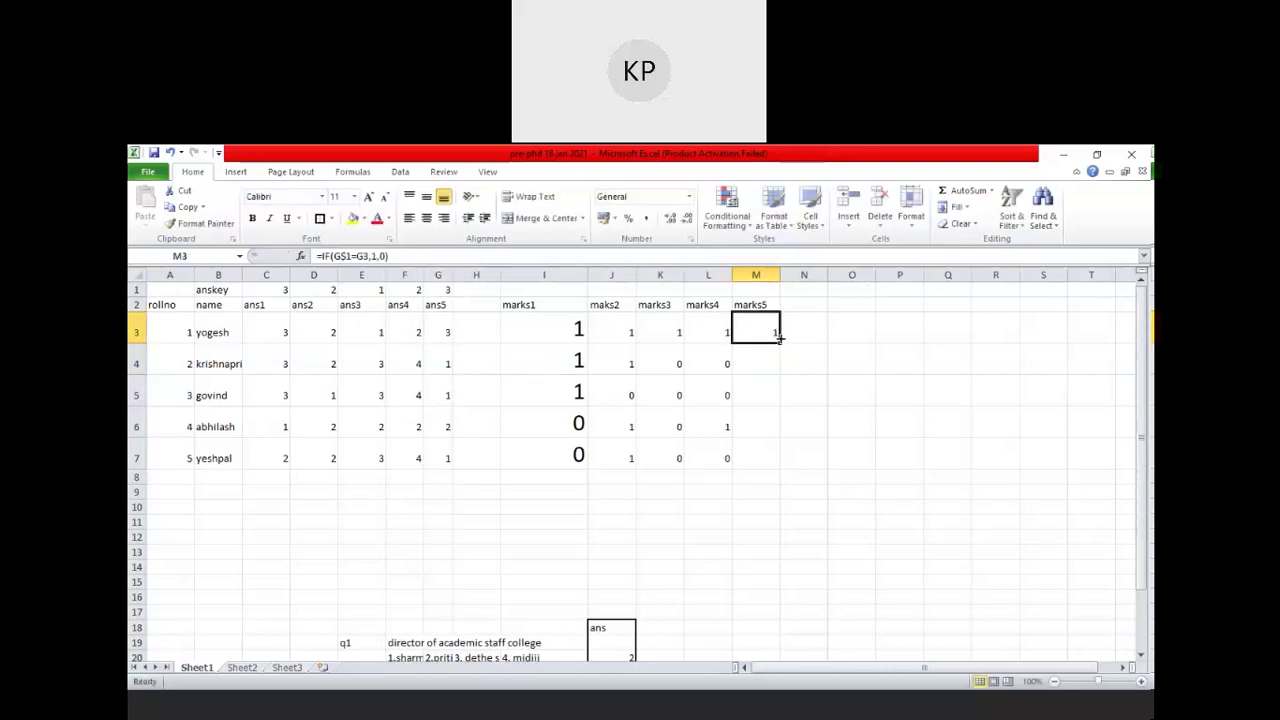
drag(780, 343, 776, 462)
Copy M3's formula across into N3 and overwrite the copied formula with a lone apostrophe.
click(772, 336)
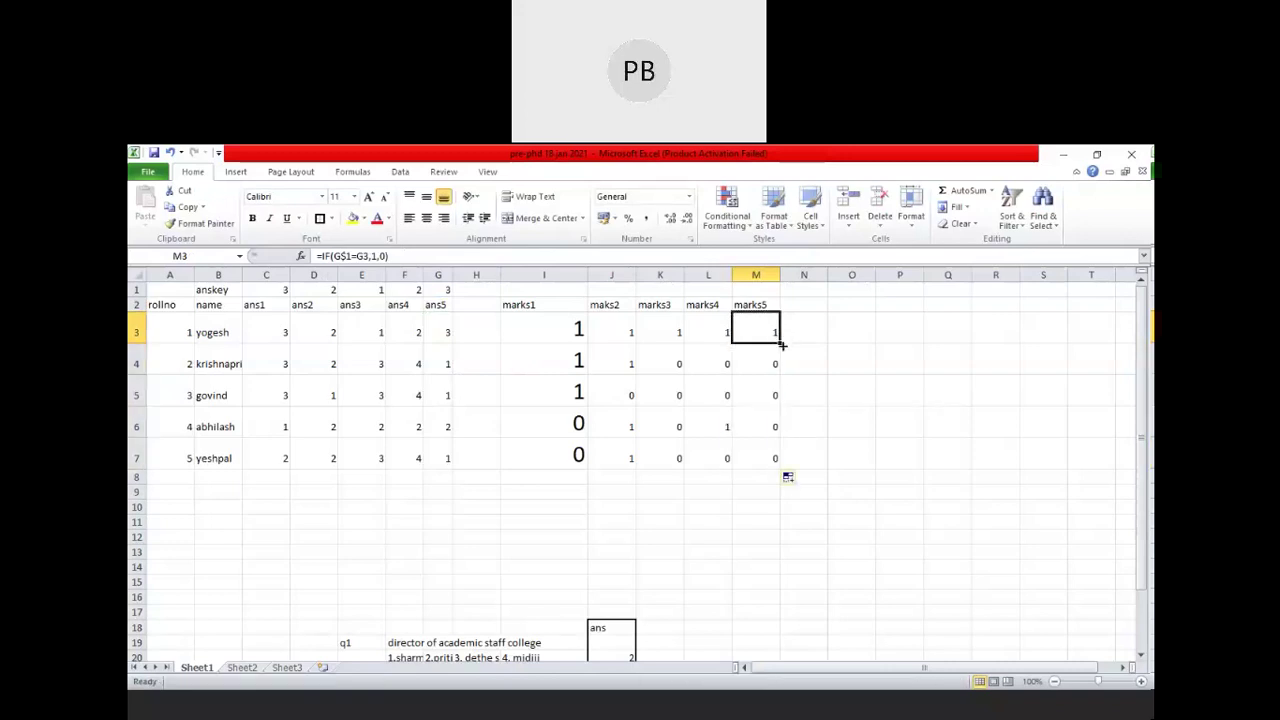
drag(791, 341, 834, 347)
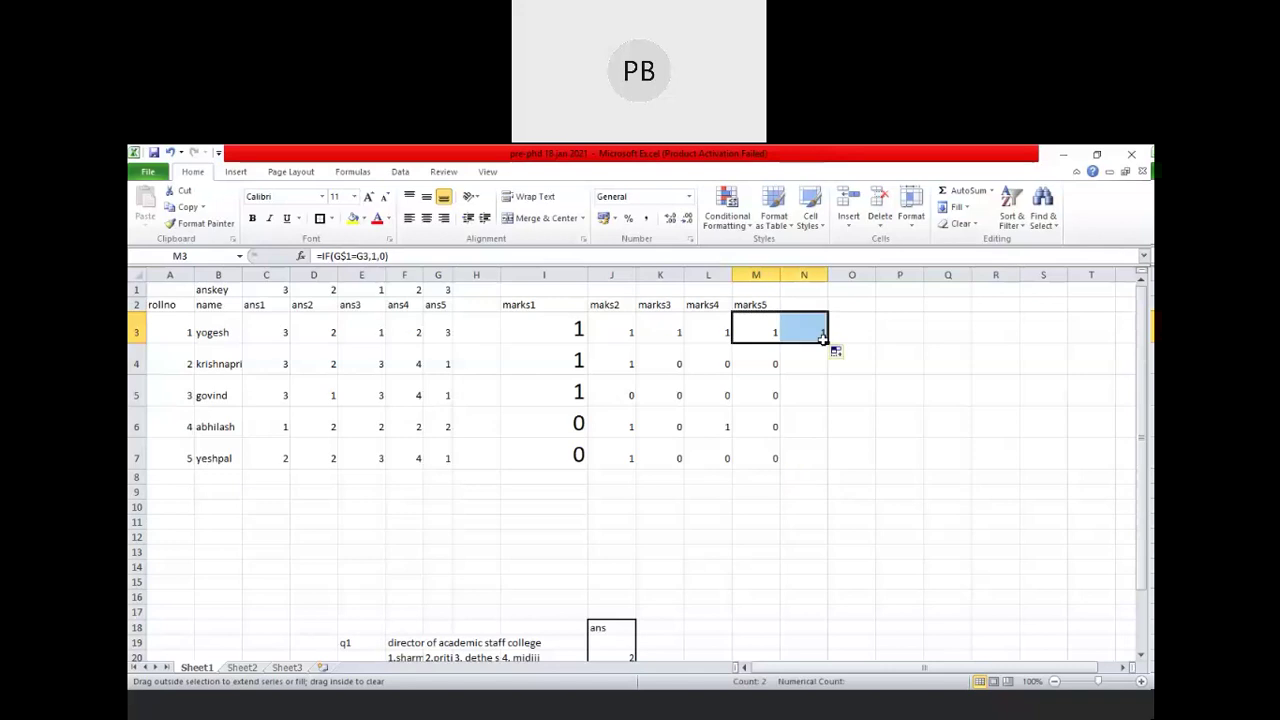
click(804, 326)
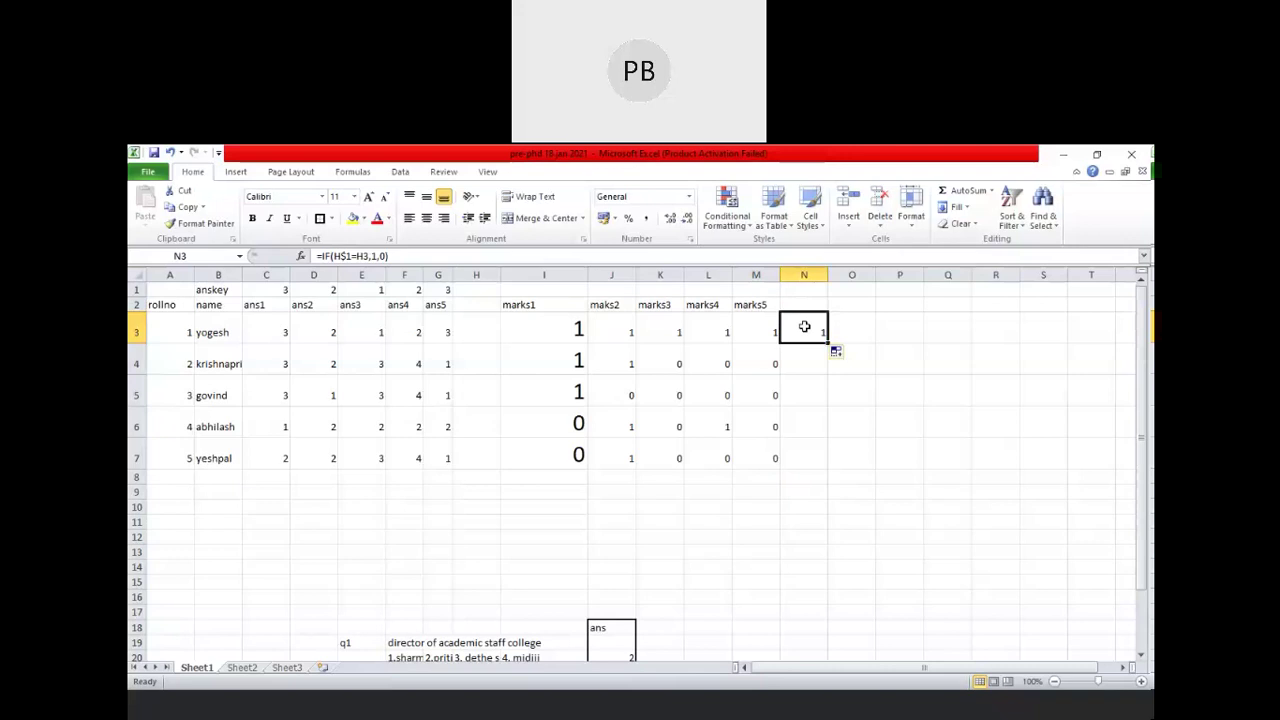
text(')
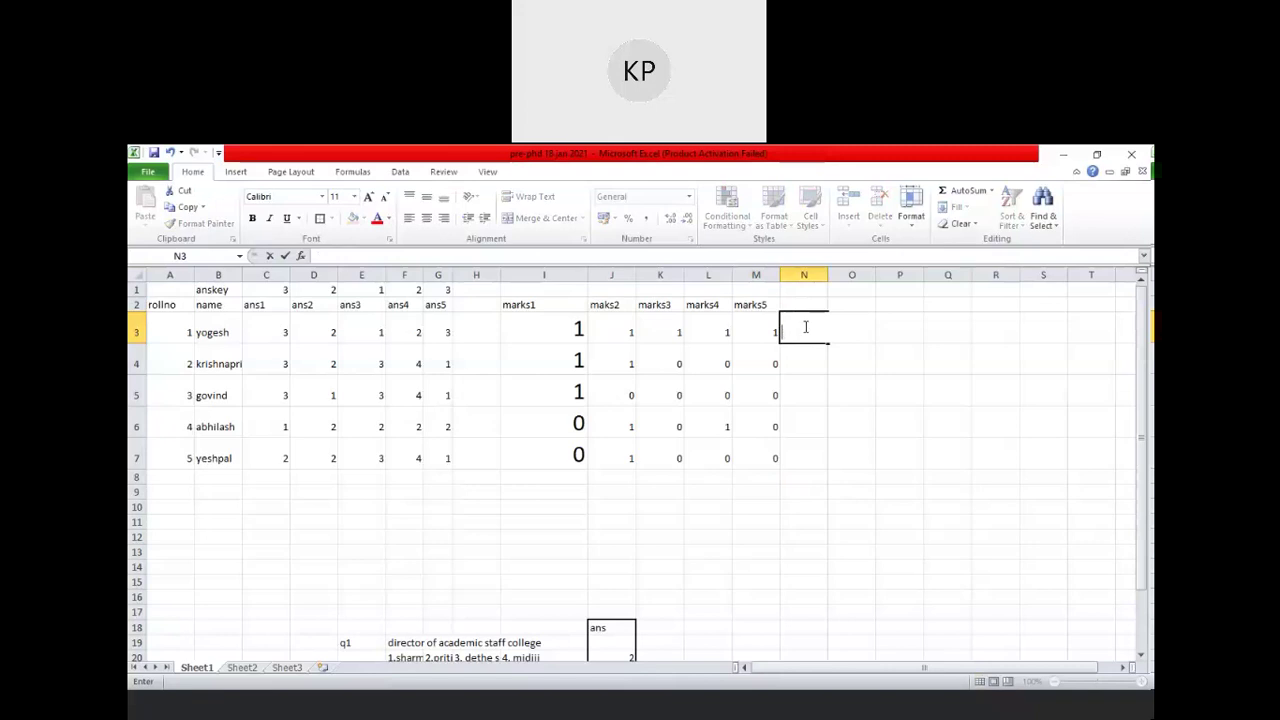
click(804, 600)
Refill N3 from M3 and prefix its formula with an apostrophe to display it as text.
click(729, 332)
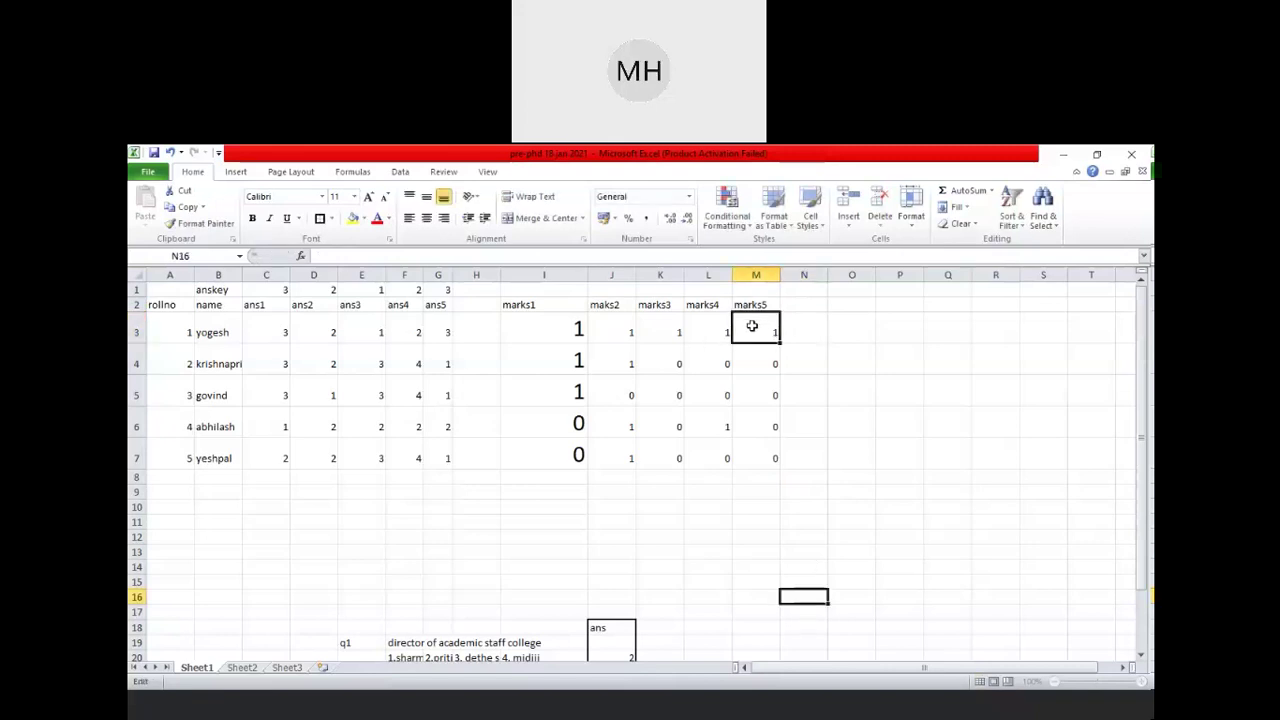
drag(778, 340, 806, 330)
click(806, 330)
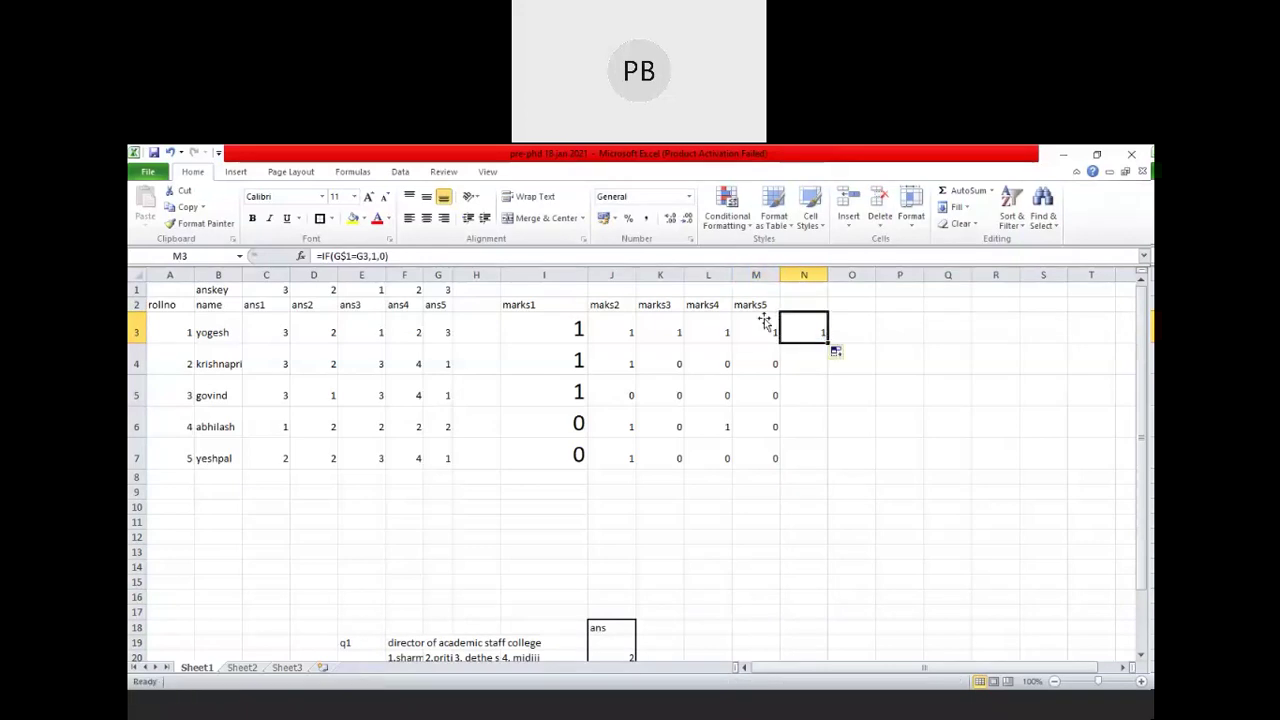
click(318, 256)
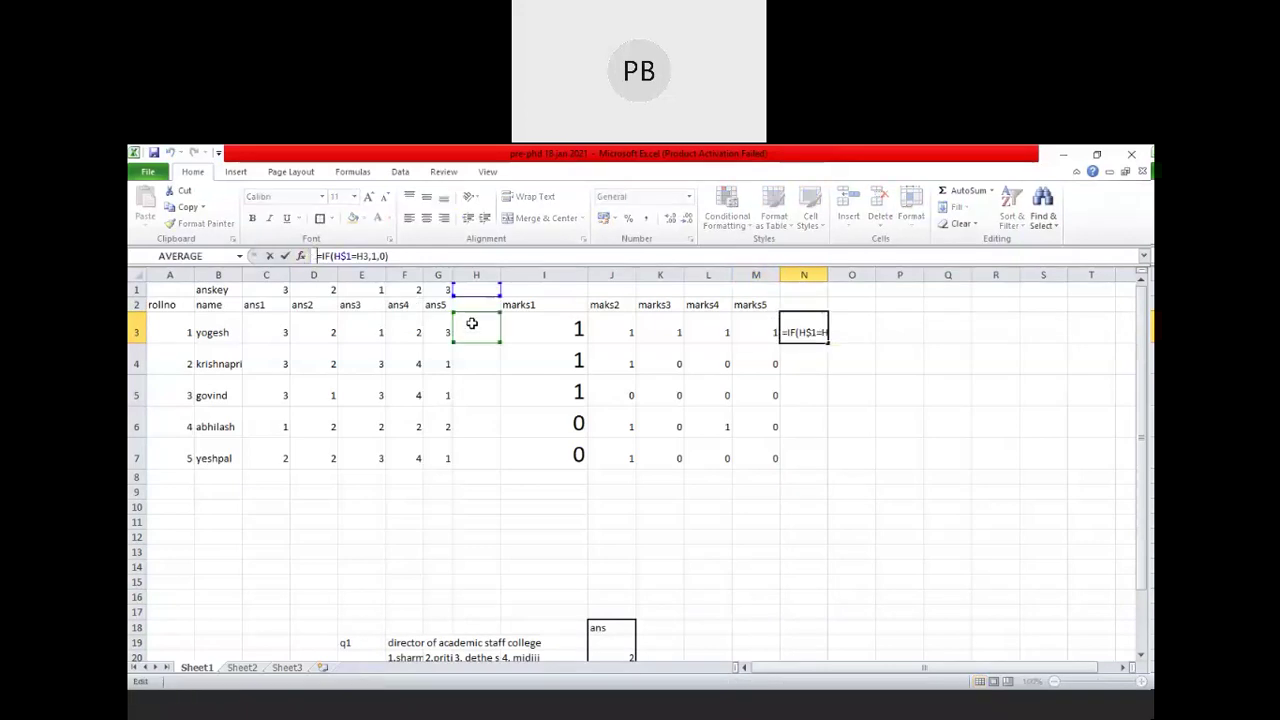
key(Return)
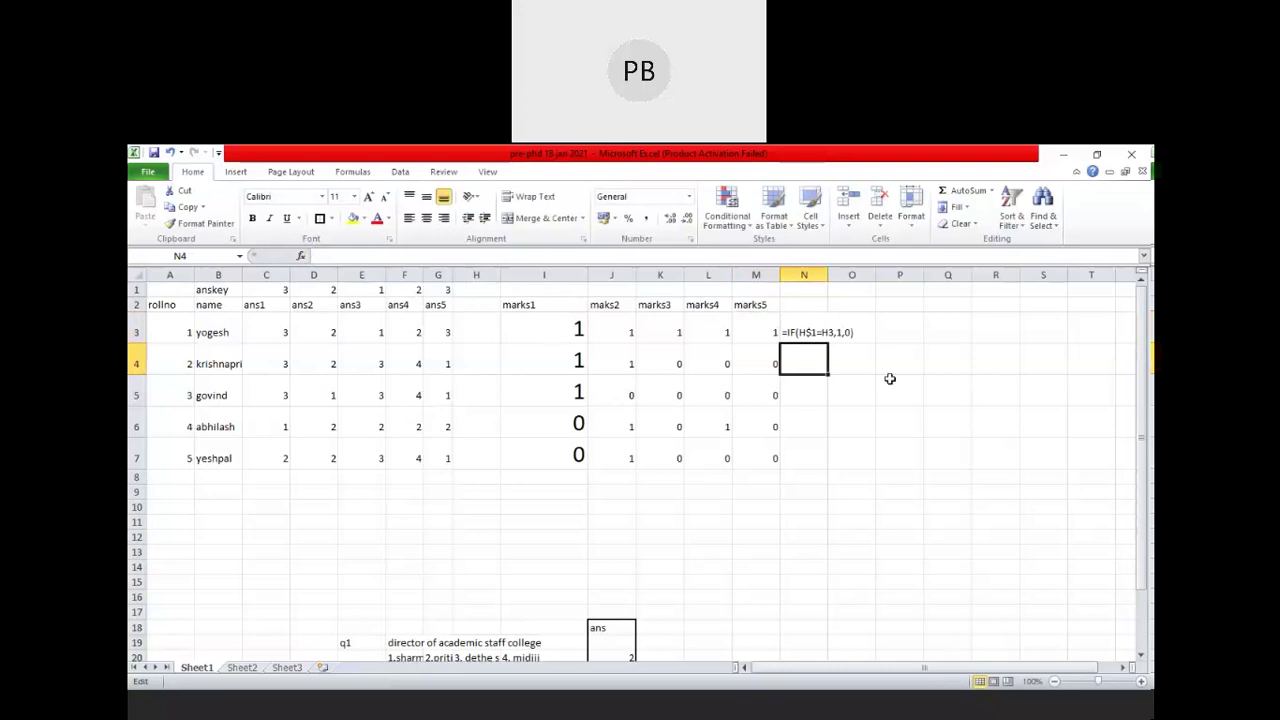
Widen column N to fit the formula text and enlarge N3's font to size 22.
click(797, 322)
drag(828, 274, 909, 274)
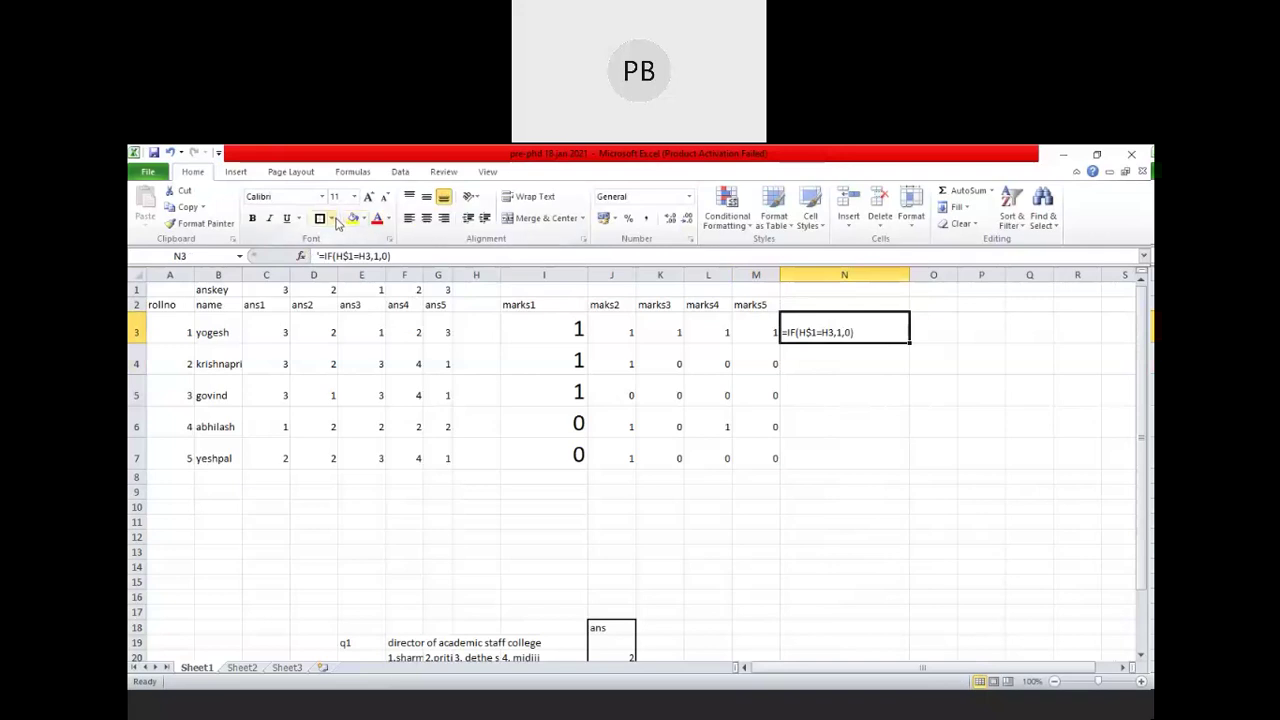
double_click(369, 197)
double_click(369, 197)
double_click(369, 197)
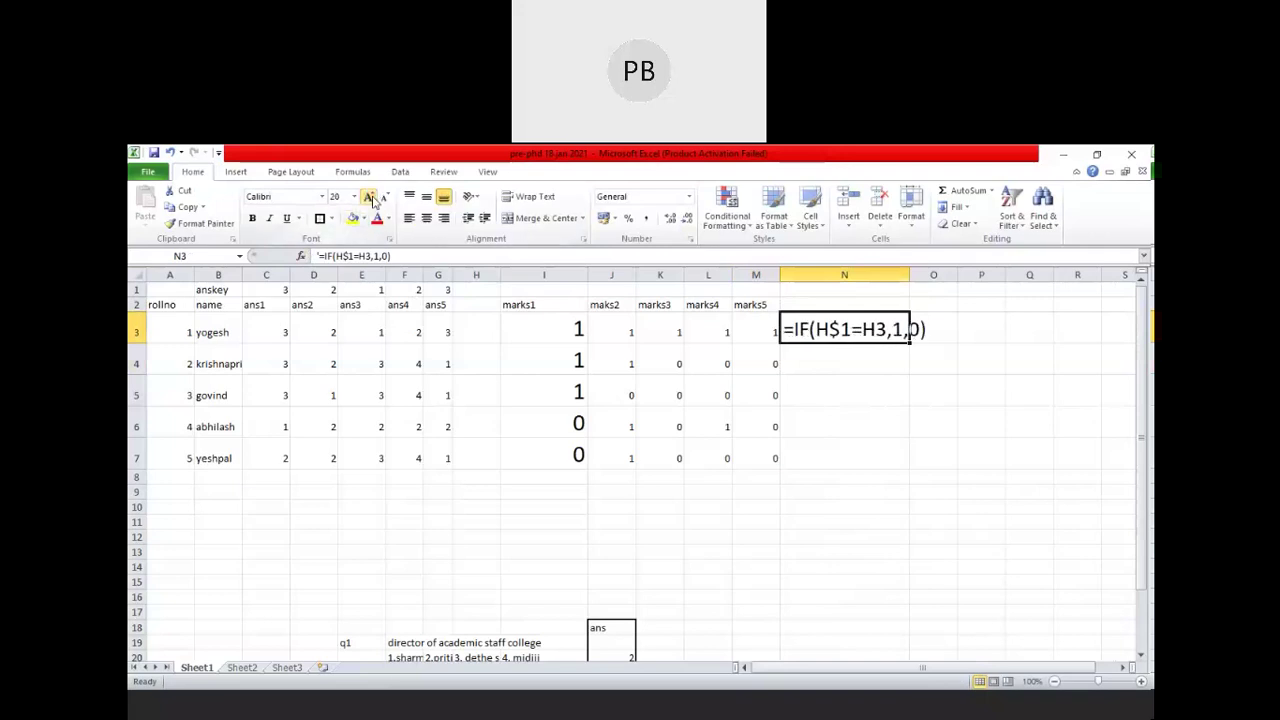
drag(910, 274, 947, 274)
click(882, 381)
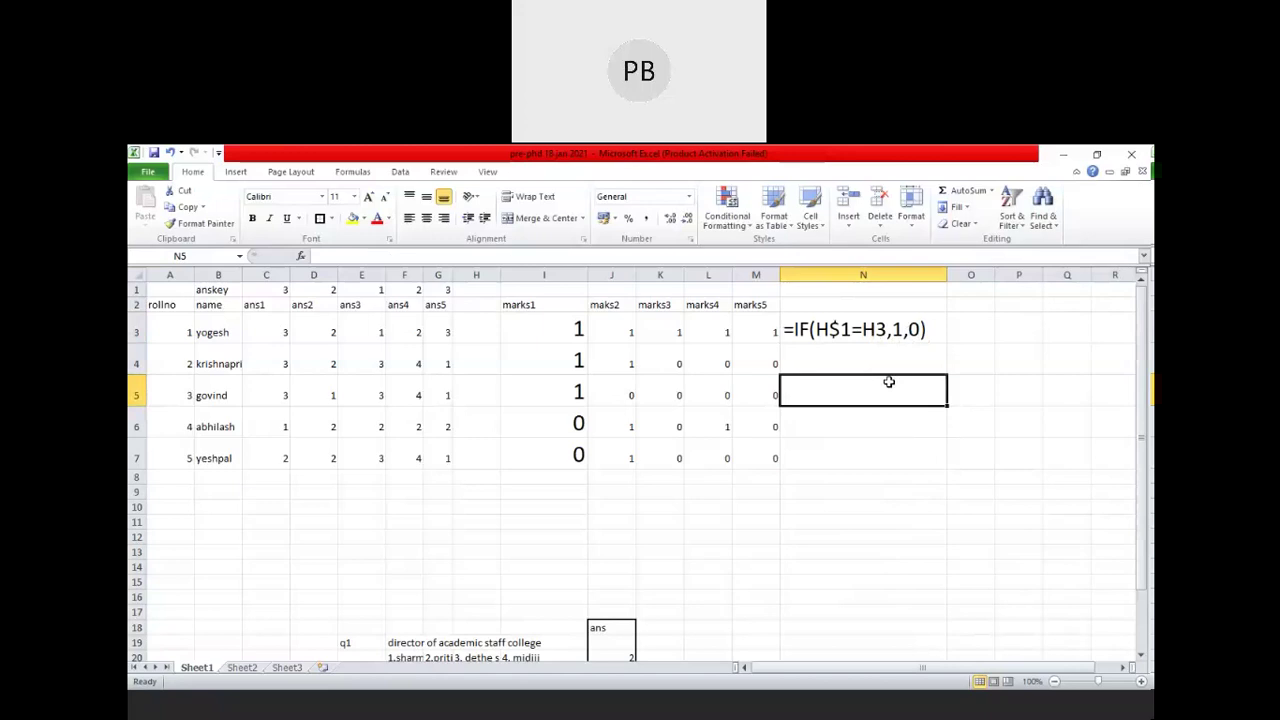
click(850, 329)
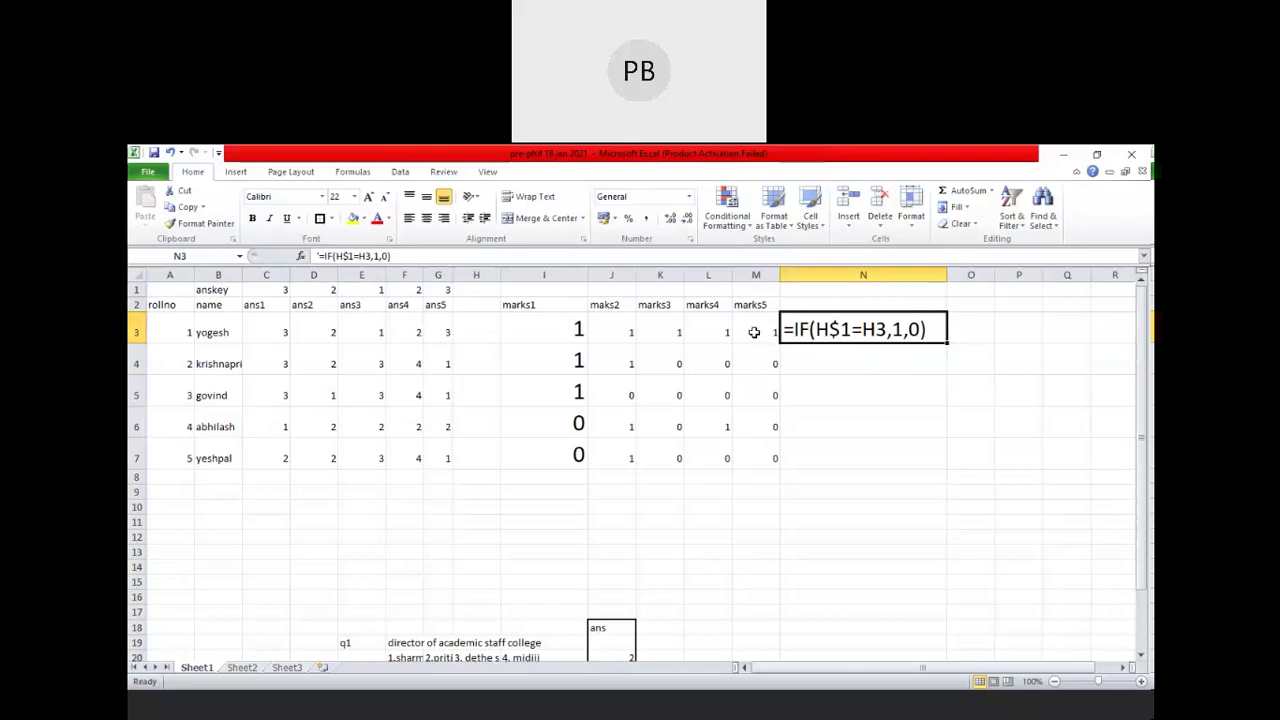
click(320, 256)
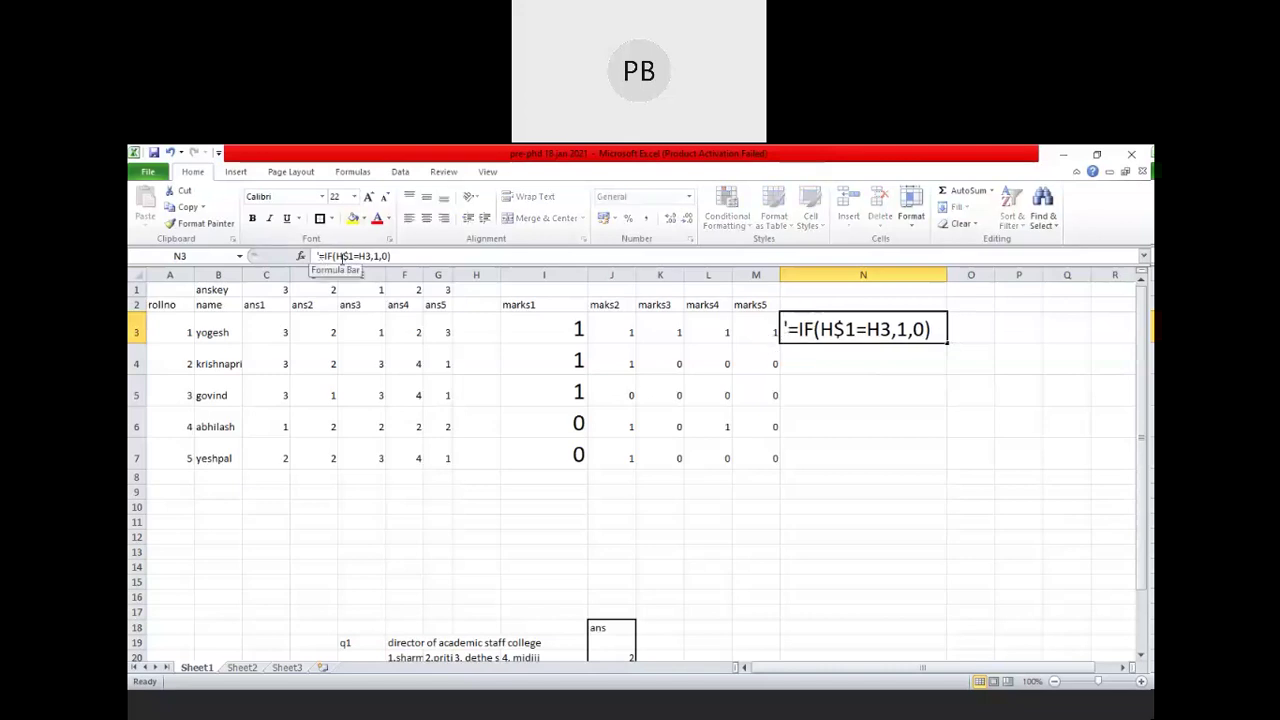
key(BackSpace)
text(=)
click(920, 425)
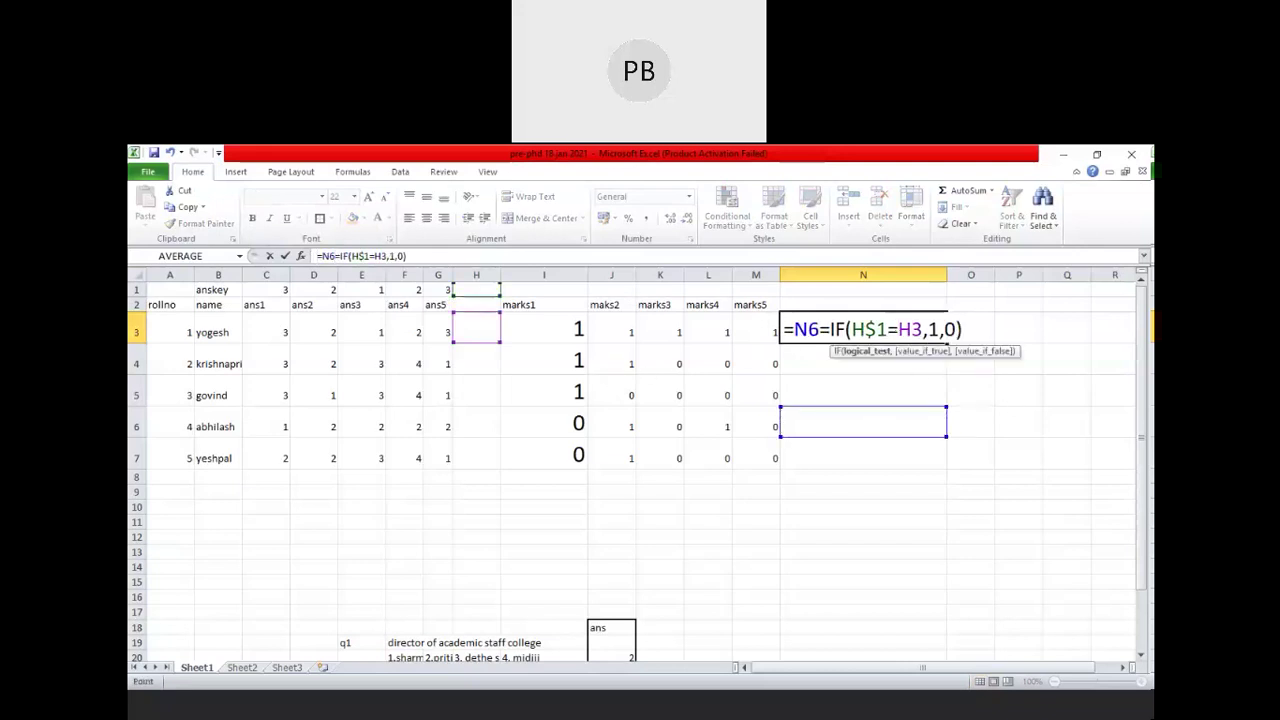
key(Escape)
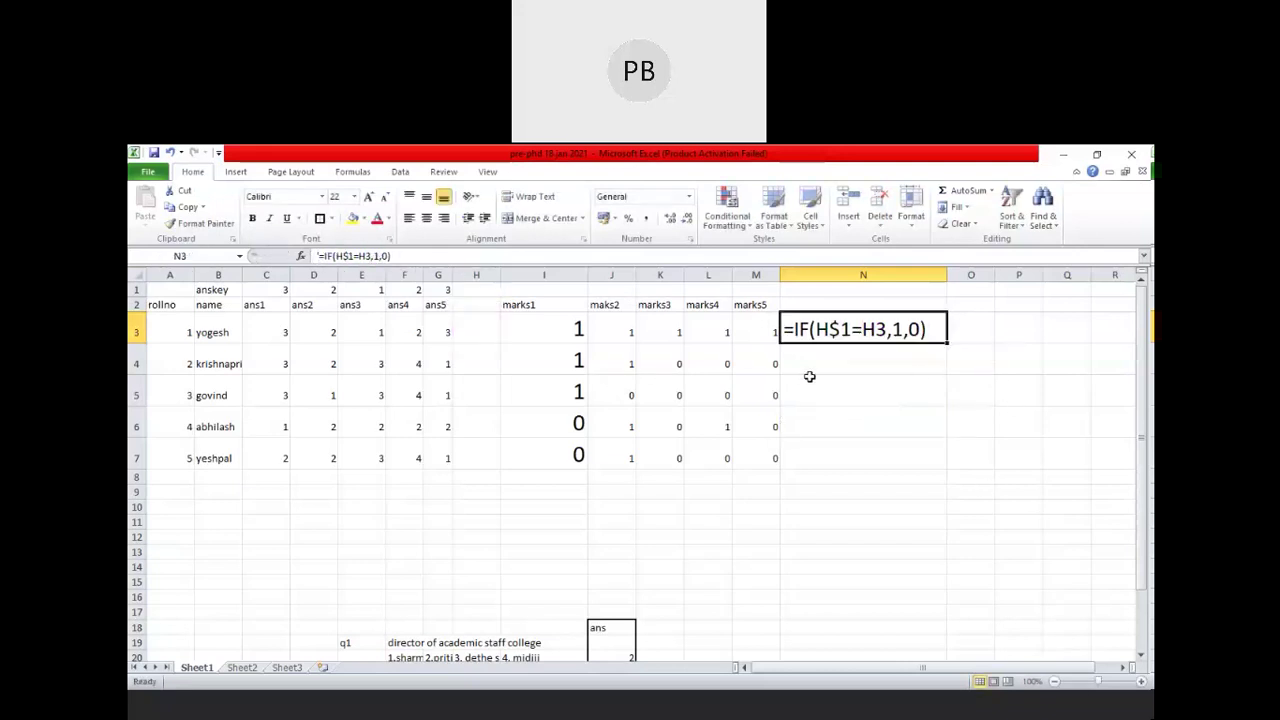
Remove the leading apostrophe from N3 so that =IF(H$1=H3,1,0) is a live formula.
click(319, 256)
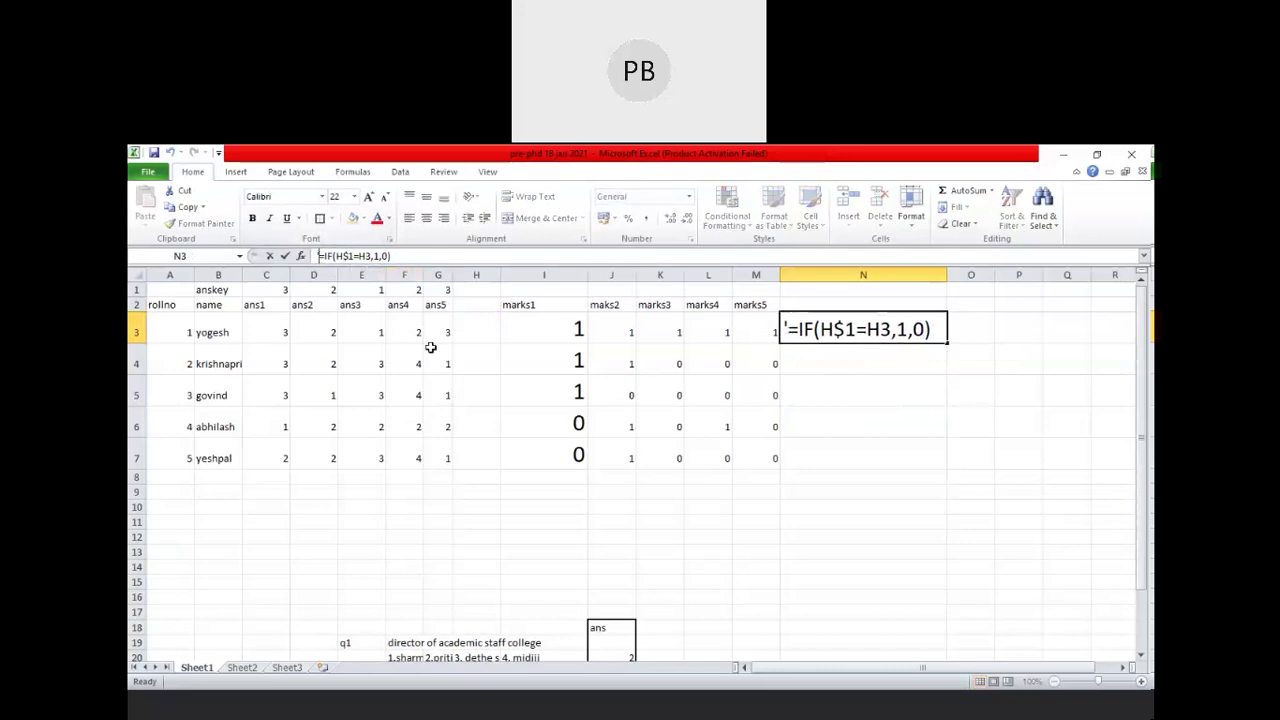
key(Delete)
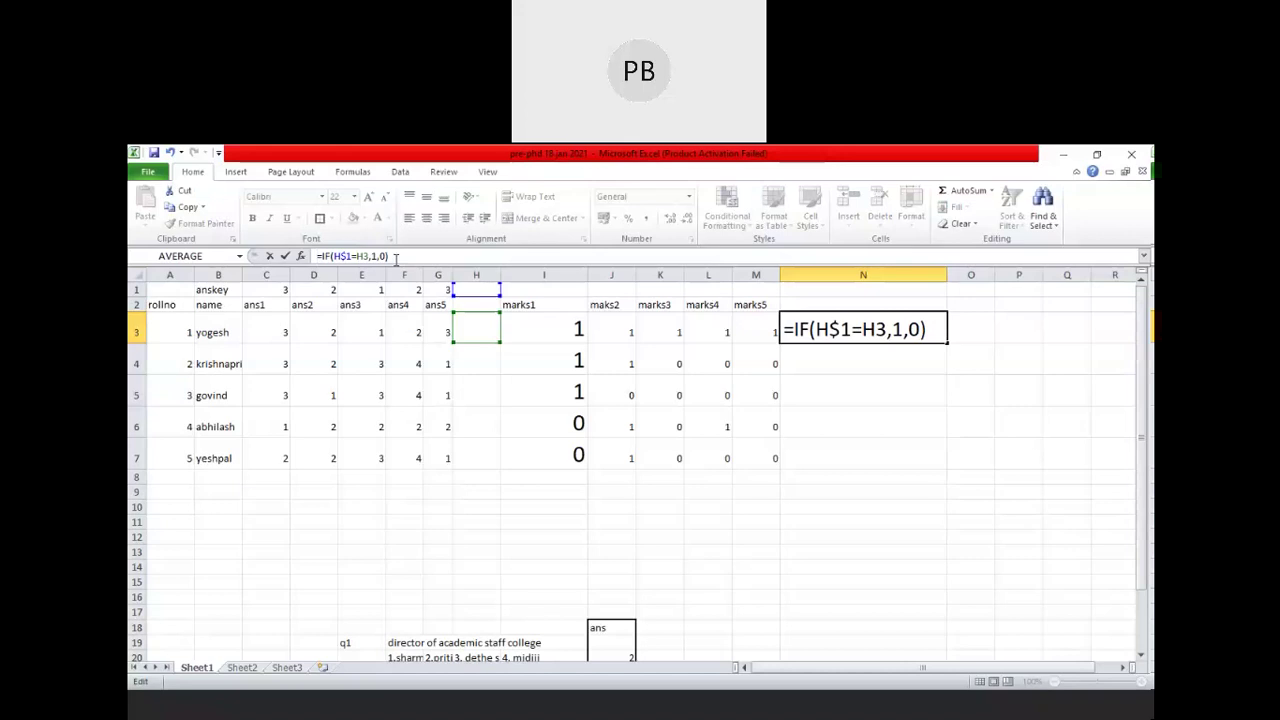
key(Return)
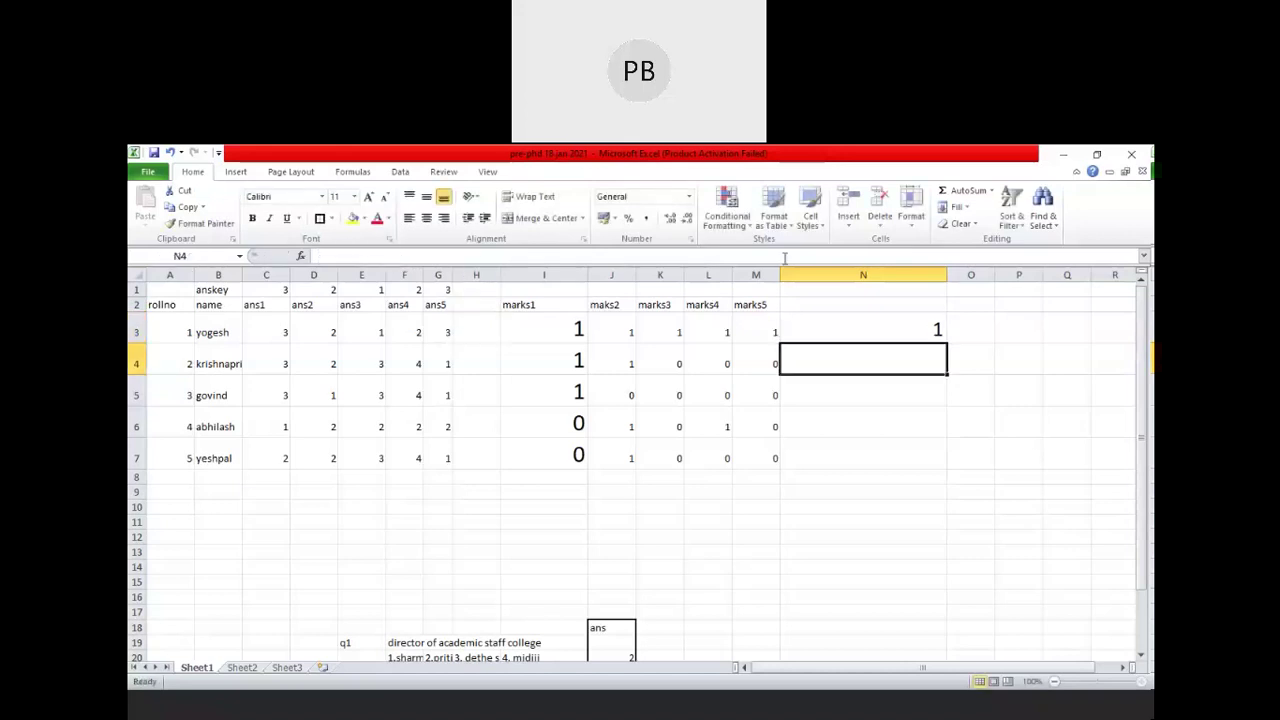
Fill the N3 formula across into O3 and inspect the copied cell's references.
click(945, 335)
drag(947, 340, 995, 341)
click(988, 334)
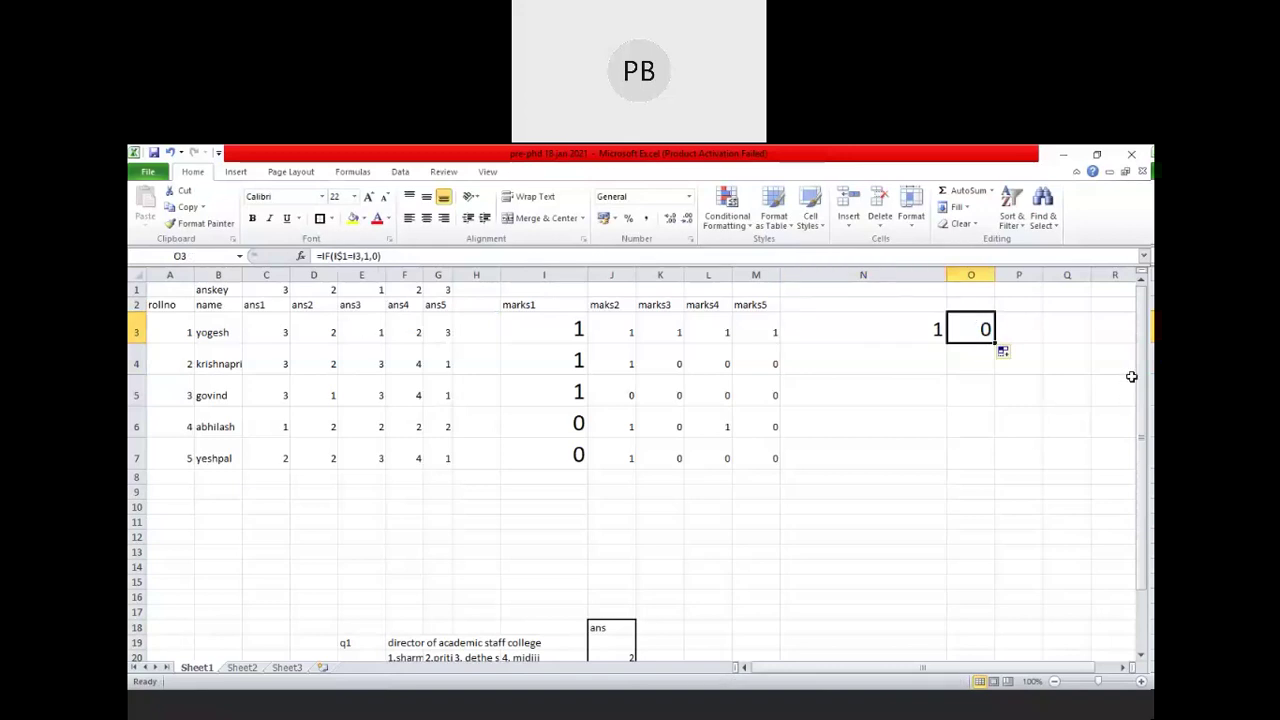
click(890, 328)
drag(952, 342, 958, 392)
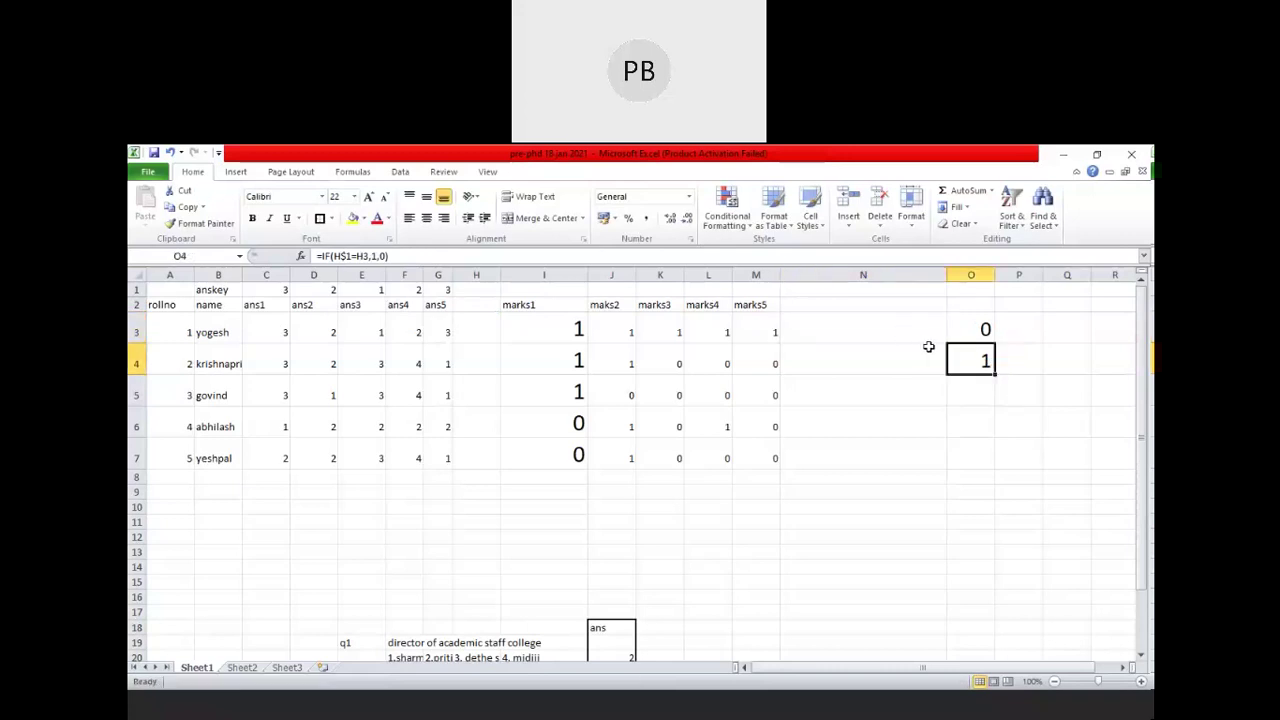
key(ctrl+z)
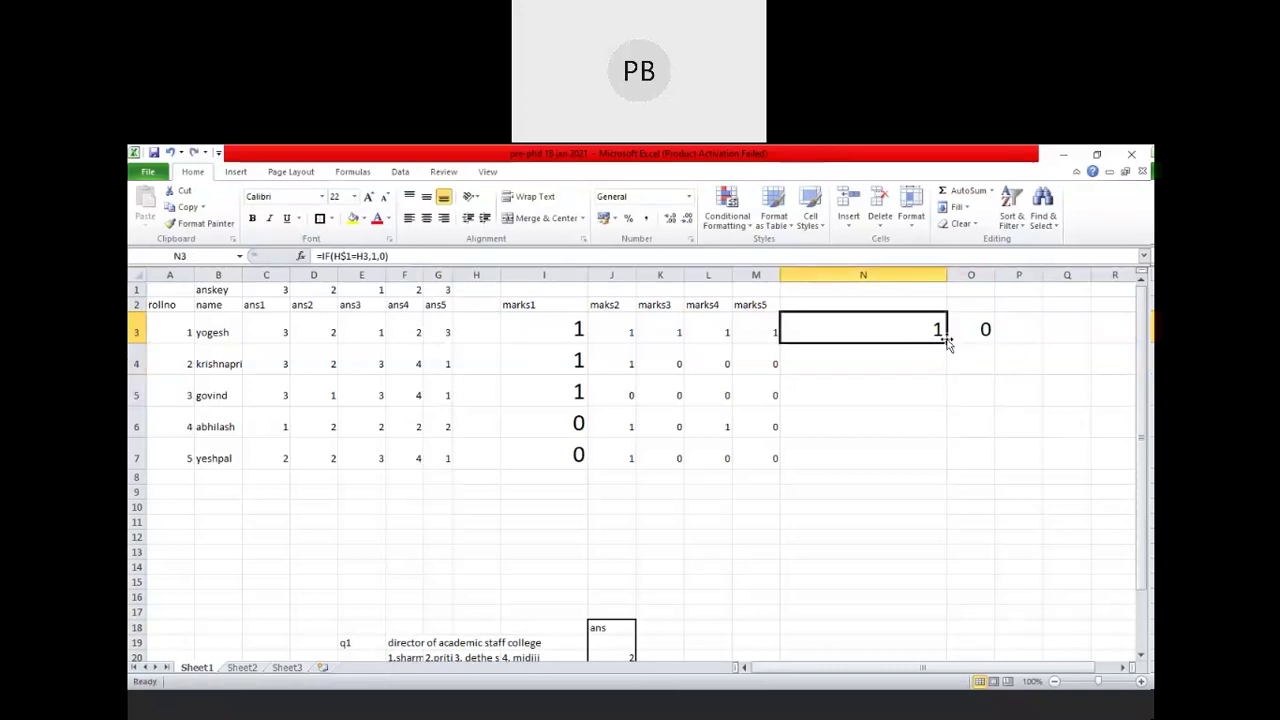
Fill the N3 formula down to N7 and check the row references in each copied cell.
drag(947, 341, 940, 460)
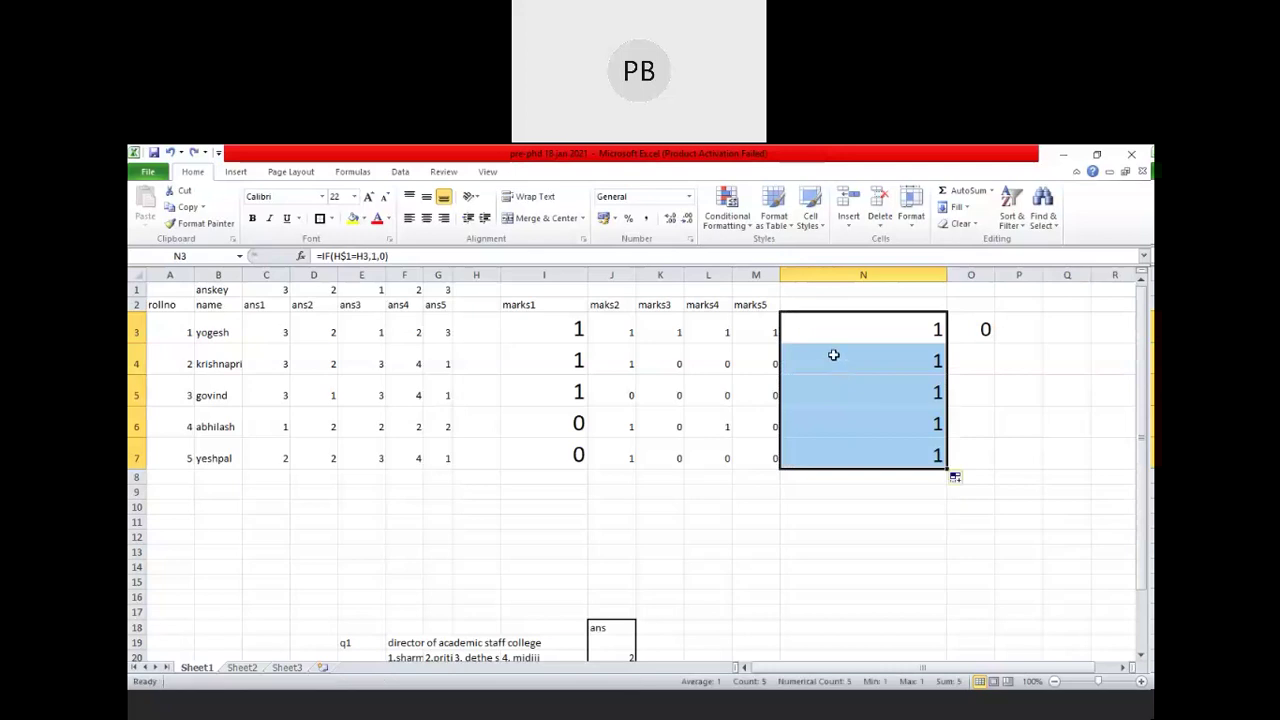
click(834, 355)
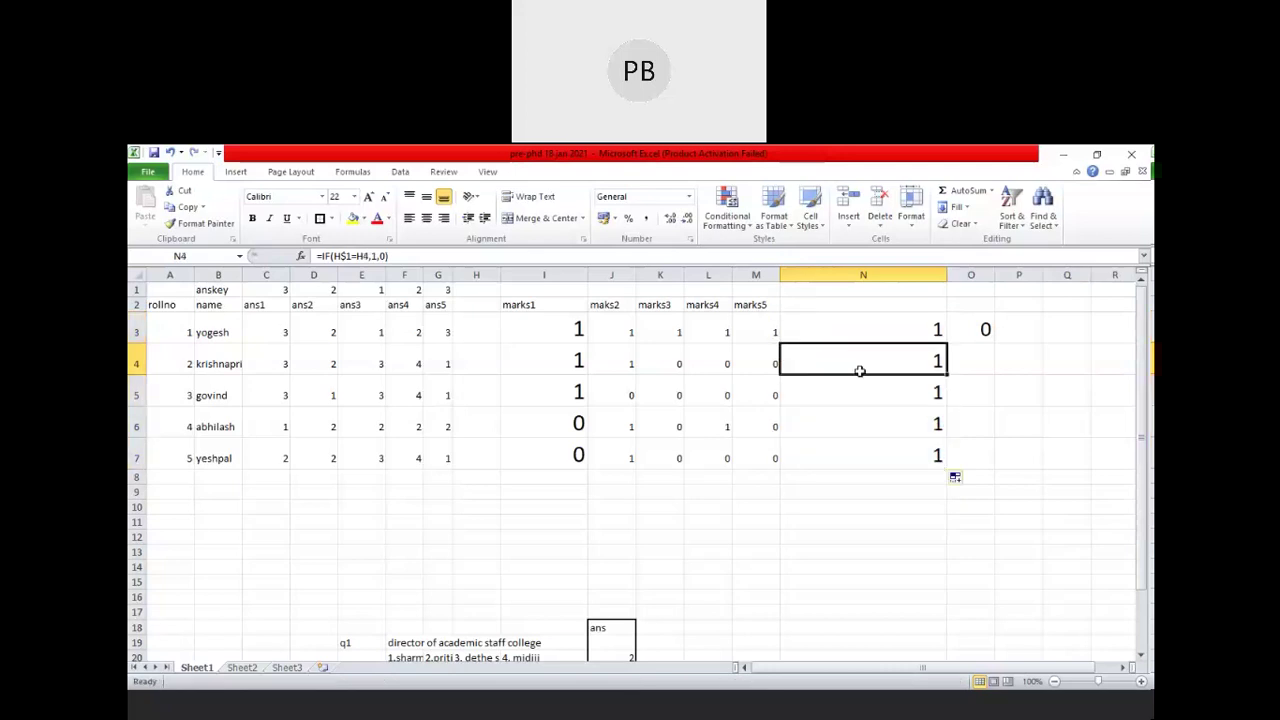
click(891, 387)
click(889, 424)
click(903, 449)
click(908, 335)
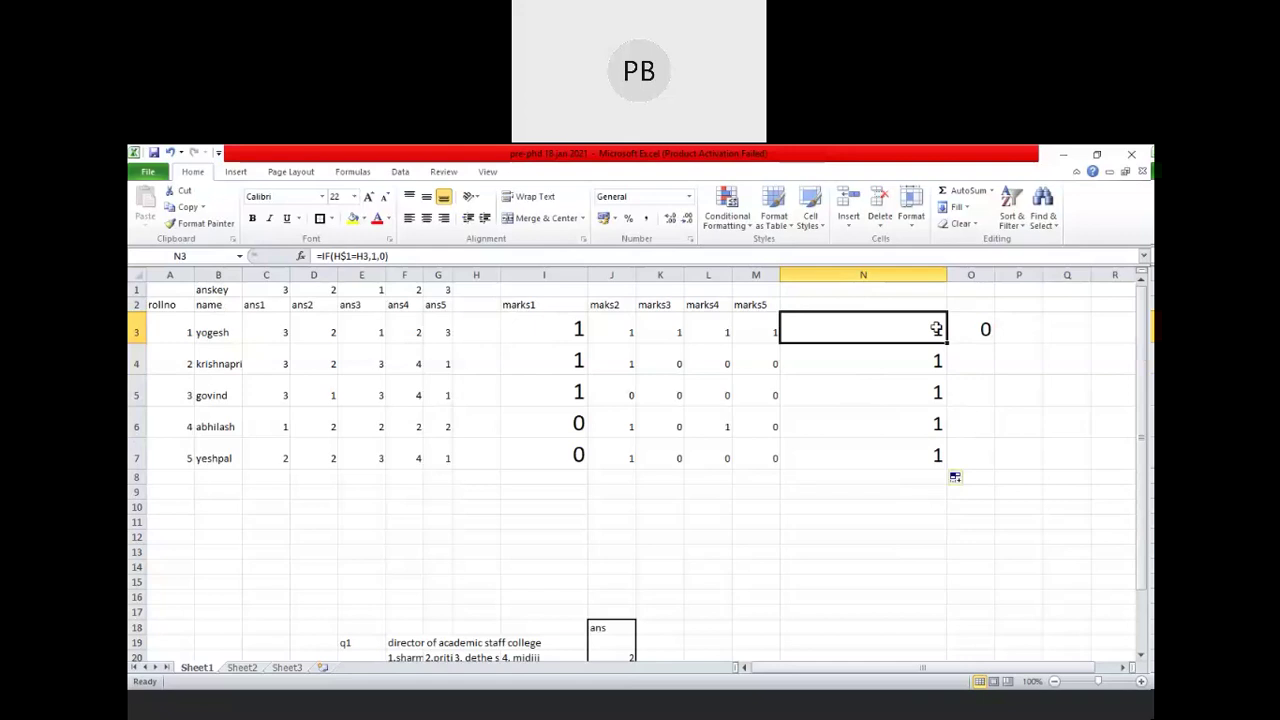
Clear the demonstration formulas from the range N3:O8 and reselect M3.
drag(886, 316, 966, 479)
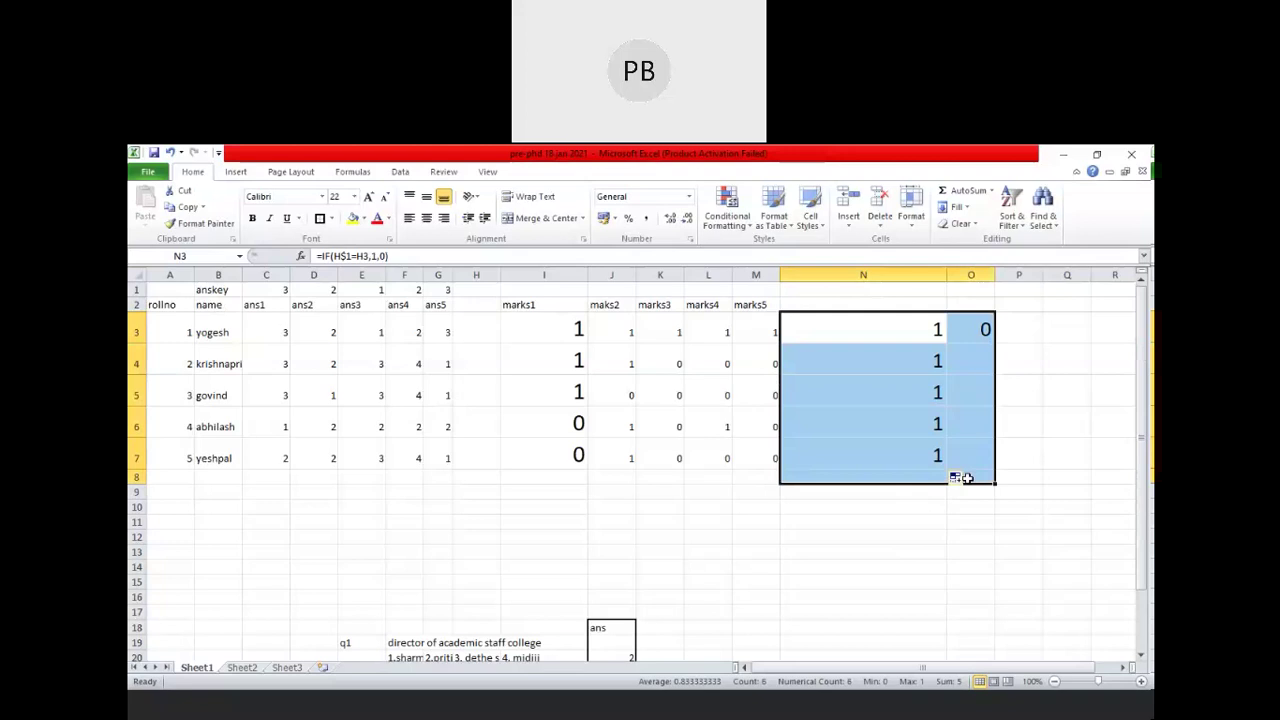
key(Delete)
drag(772, 538, 773, 528)
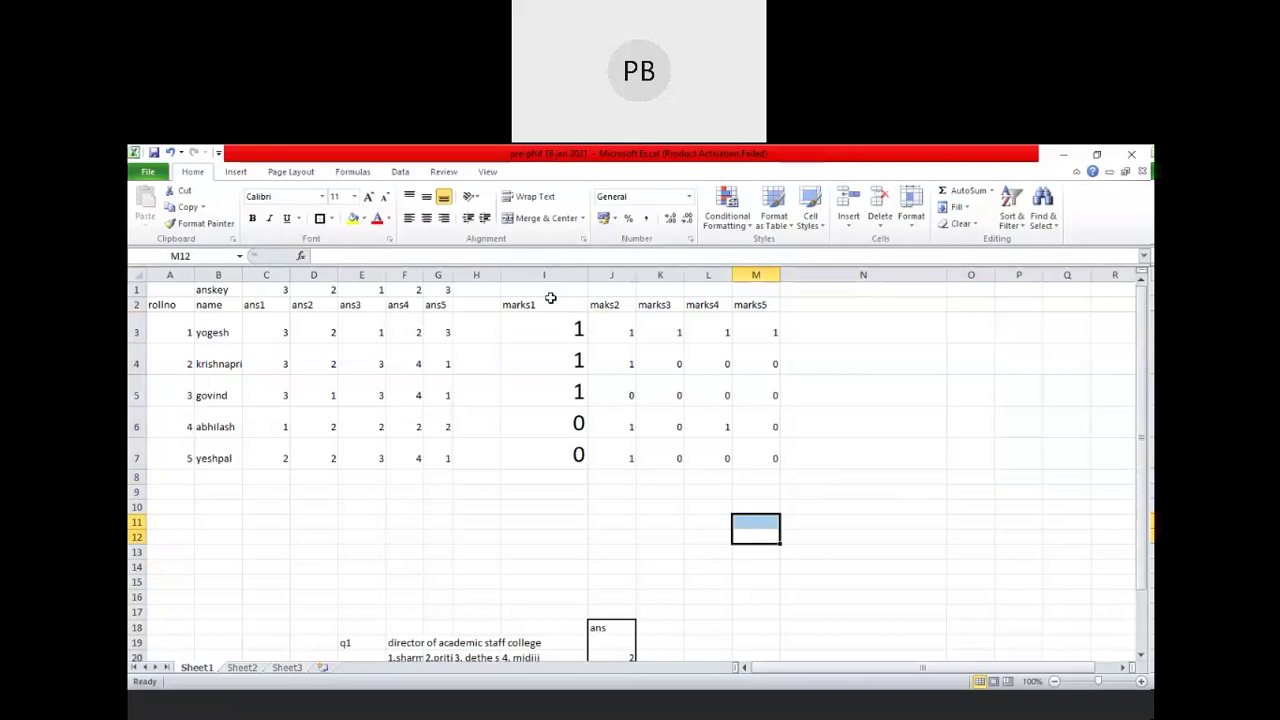
click(768, 330)
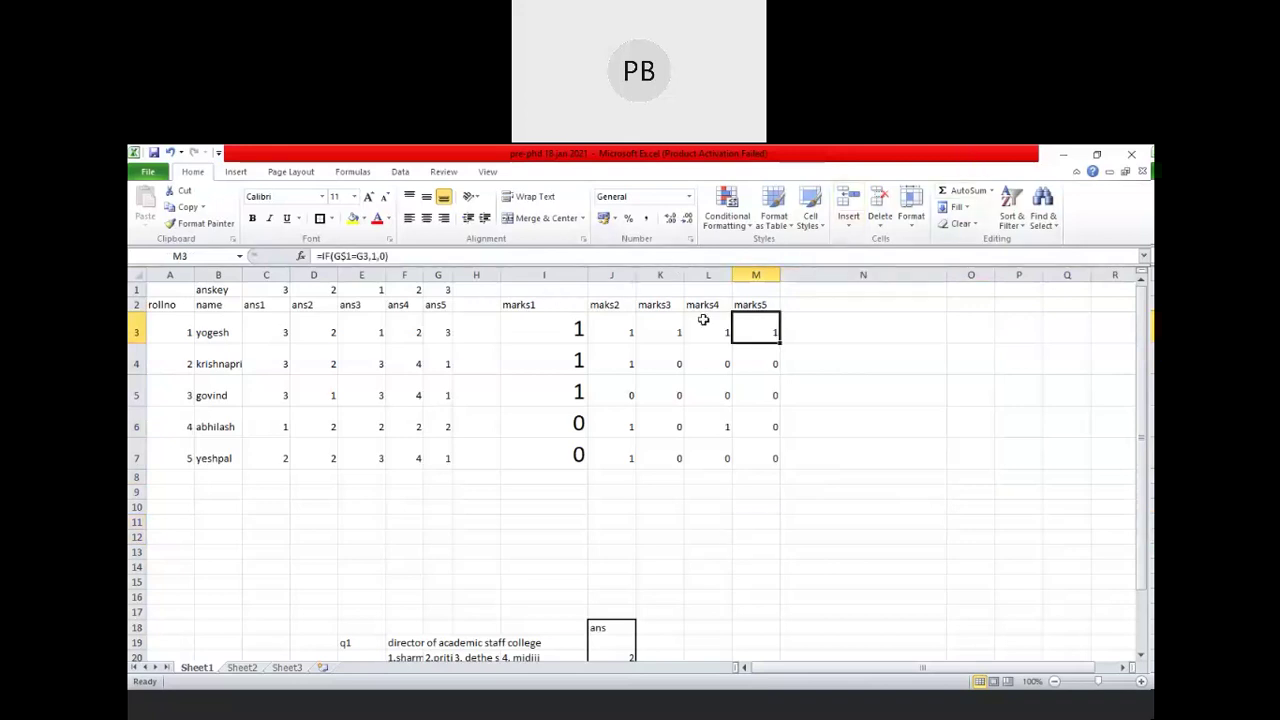
Make the answer-key reference in M3 fully absolute so the formula reads =IF($G$1=G3,1,0), and reselect the cell.
click(333, 256)
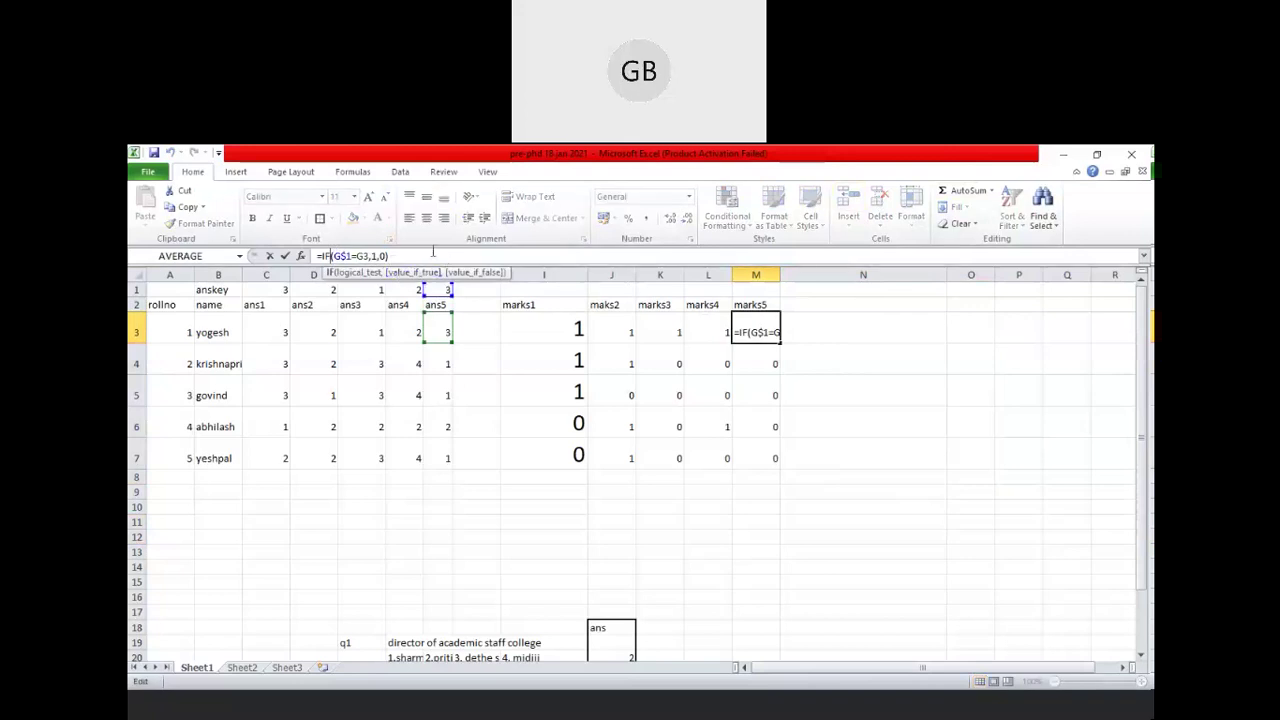
text($)
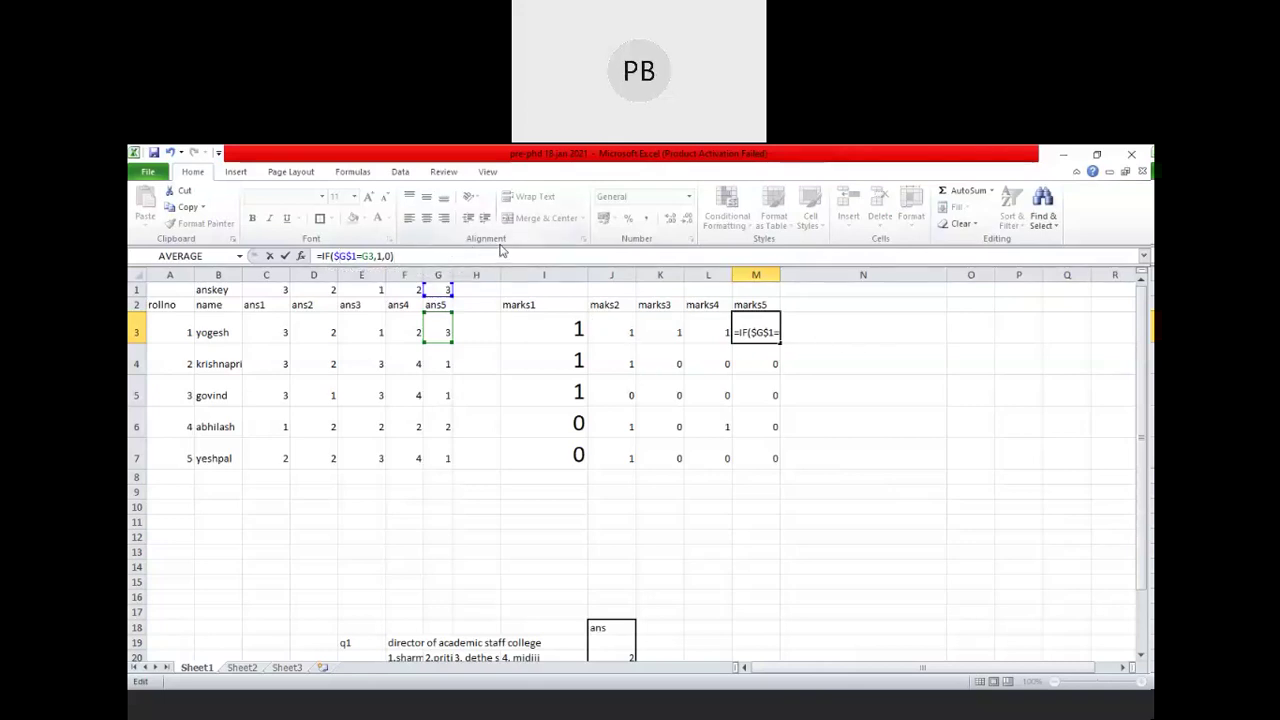
key(Return)
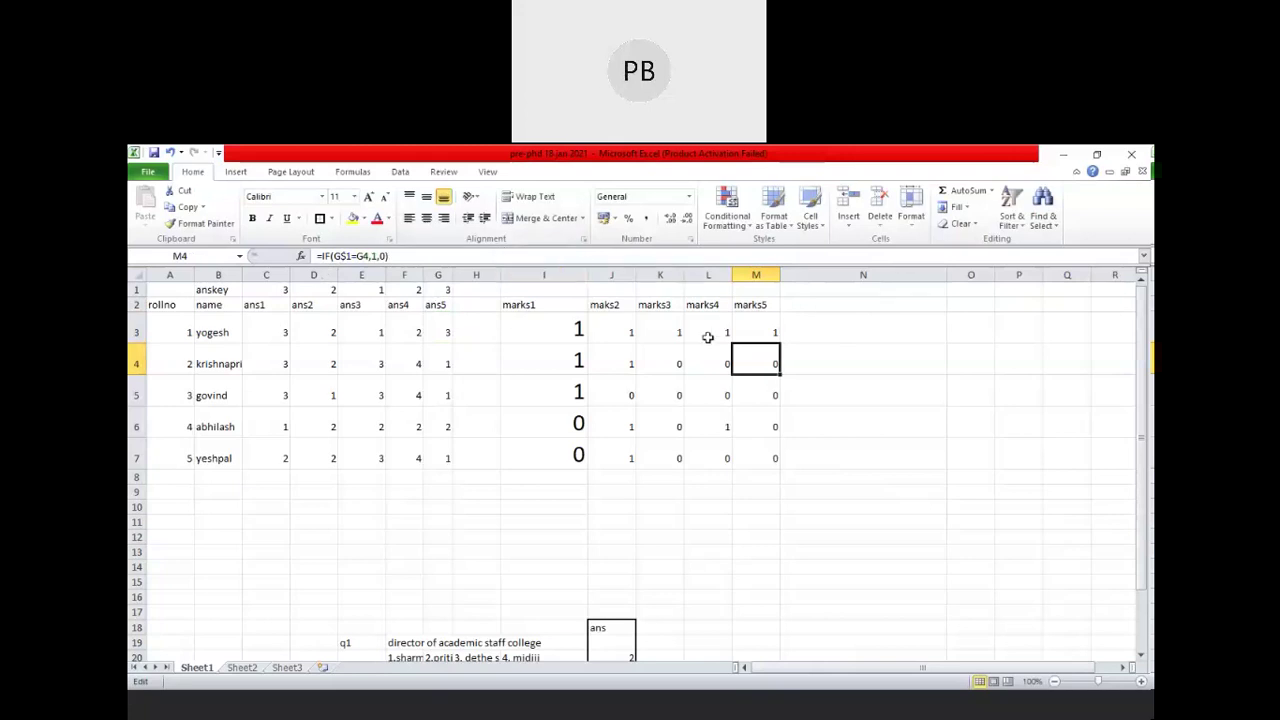
click(757, 331)
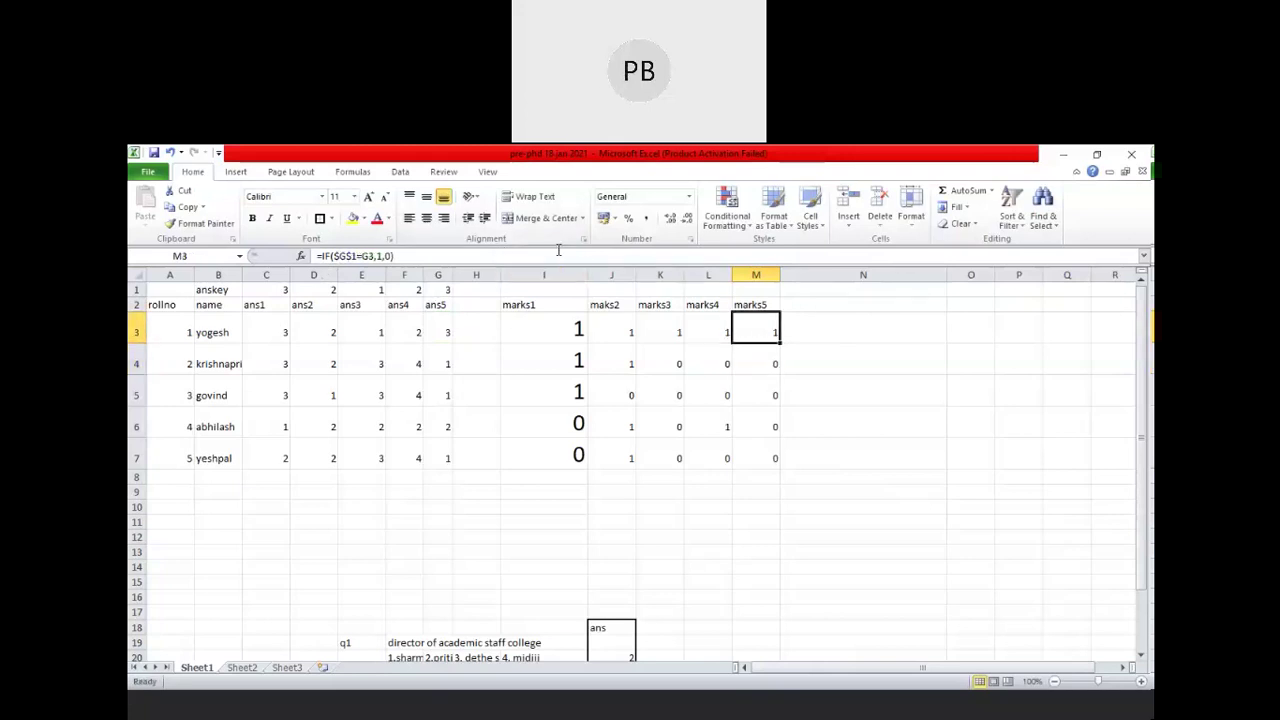
Retype the function name in M3's formula in lowercase, accept the entry and check the formula again.
click(327, 258)
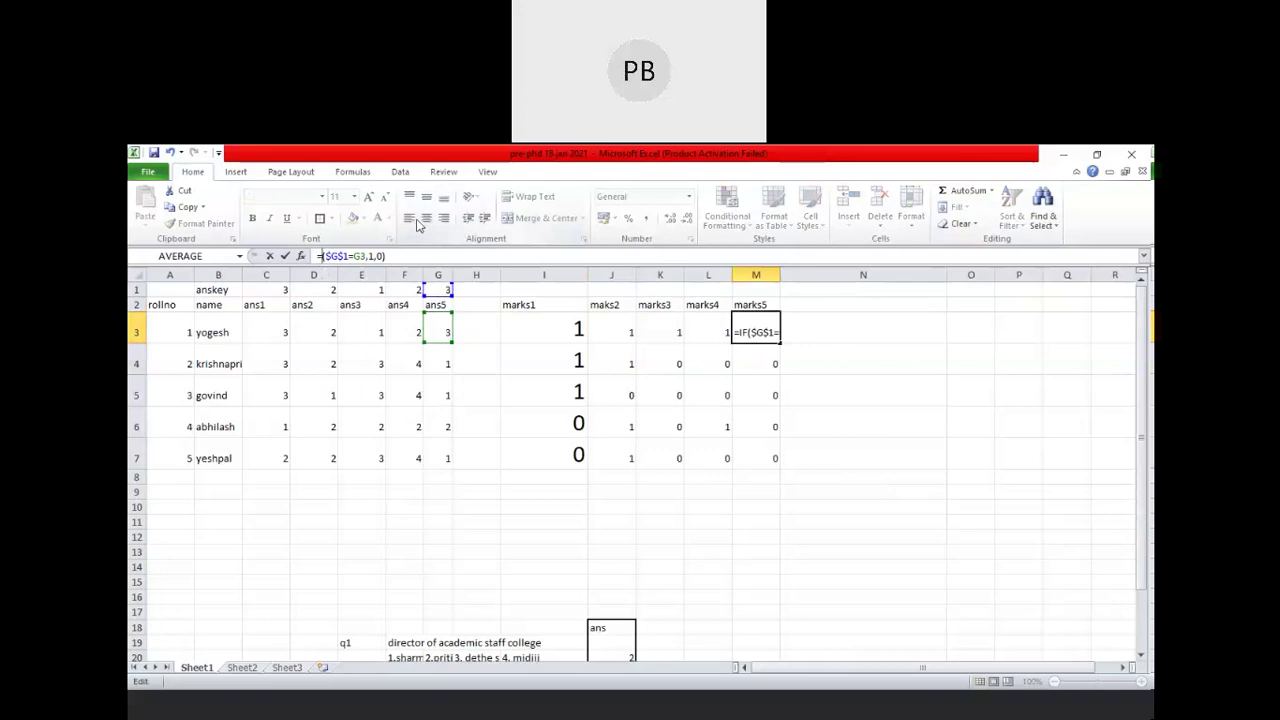
text(IF)
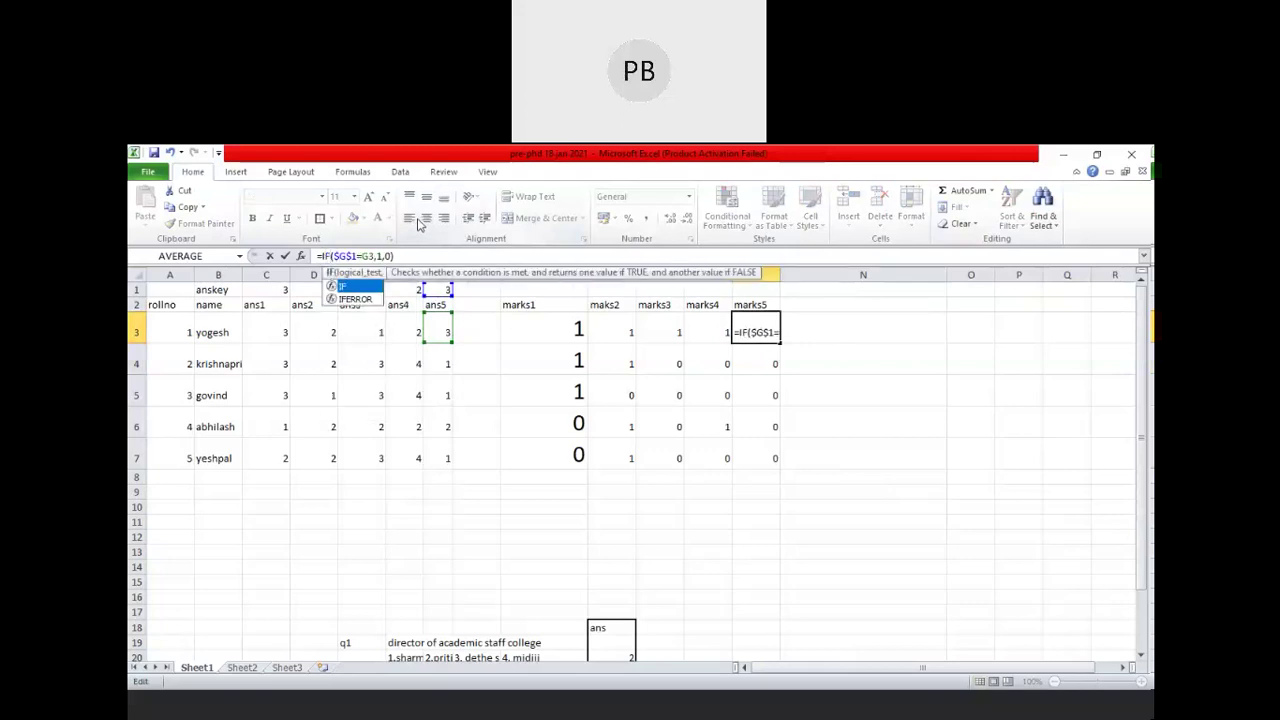
key(BackSpace)
key(BackSpace)
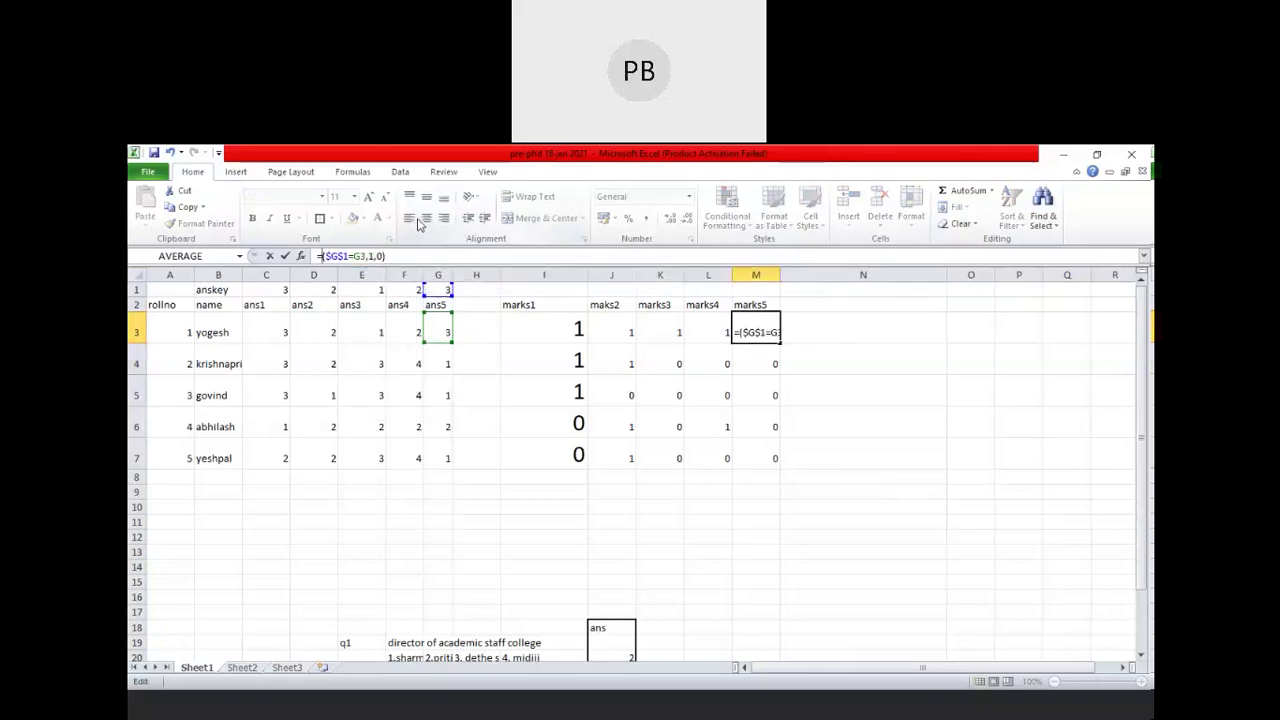
text(if)
key(Return)
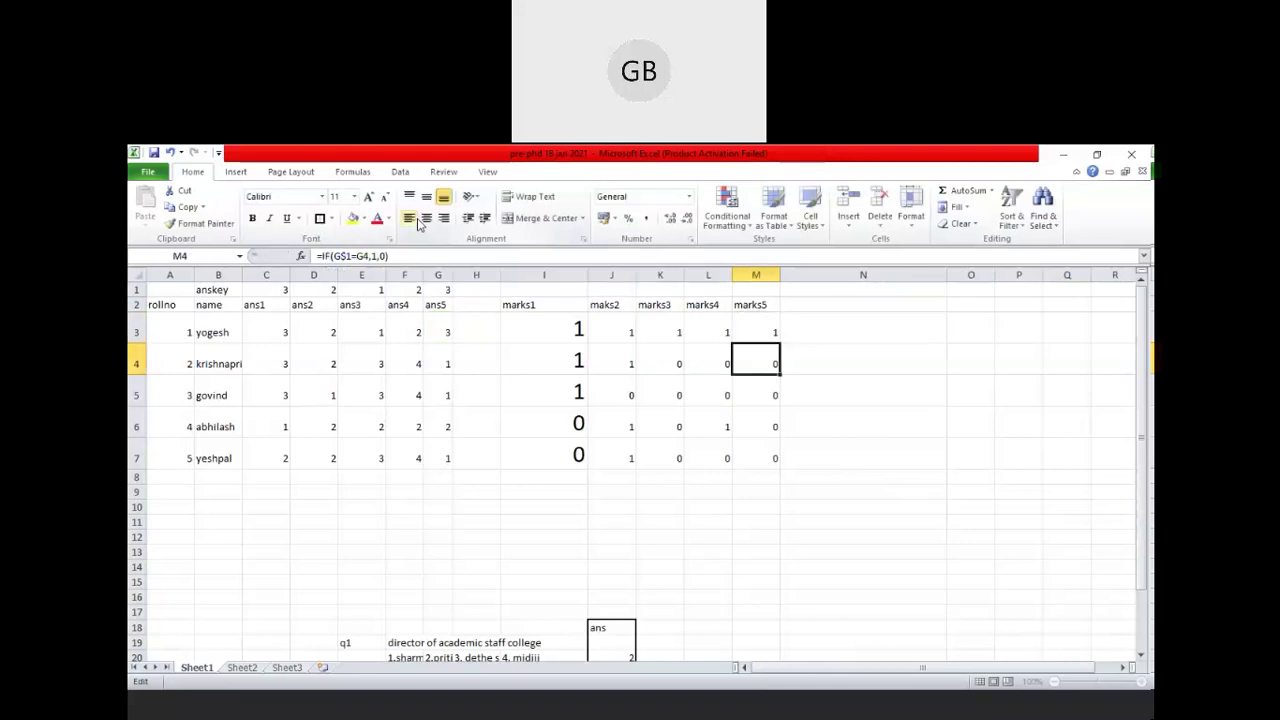
click(753, 330)
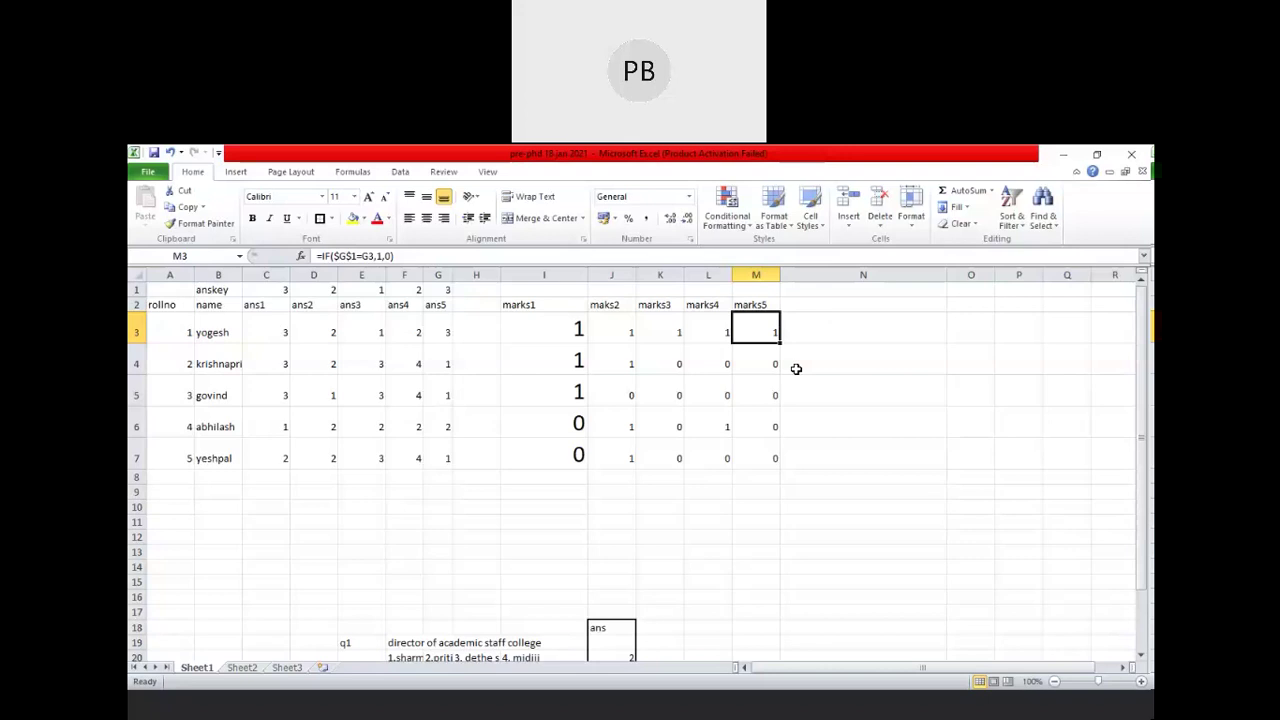
Widen the empty column H to separate the answers from the marks columns.
click(680, 522)
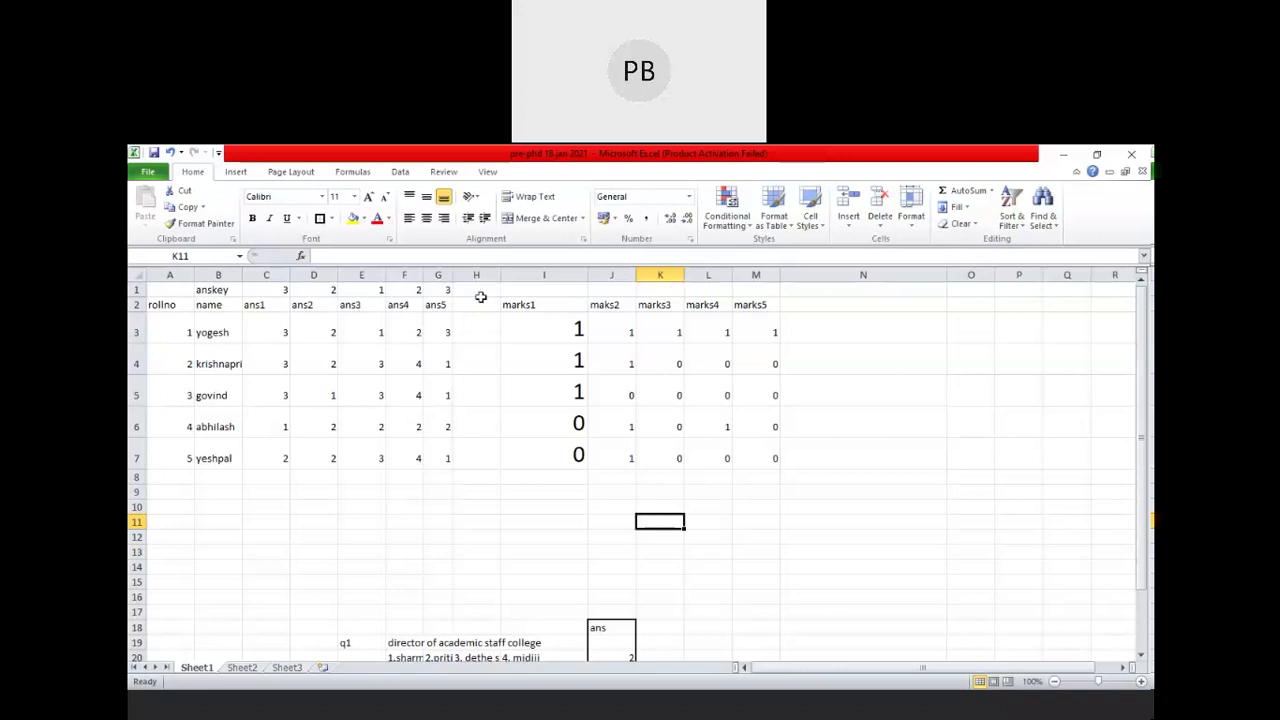
click(540, 331)
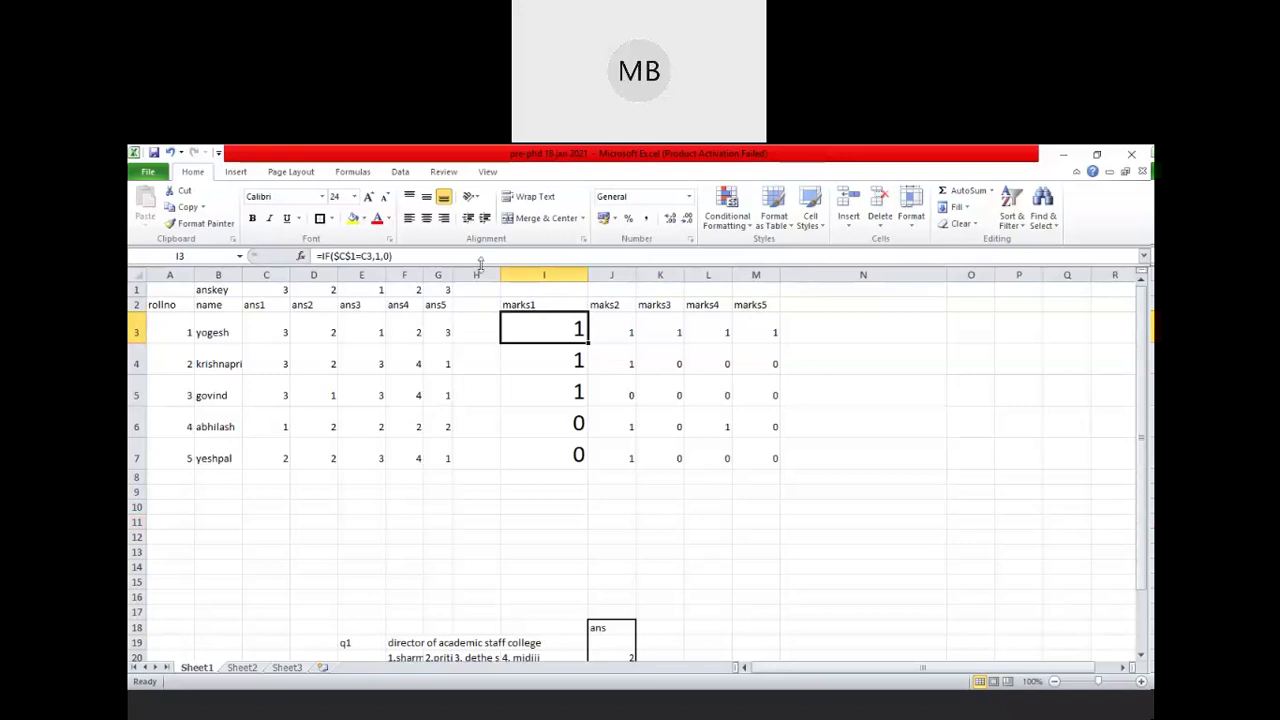
drag(500, 277, 532, 277)
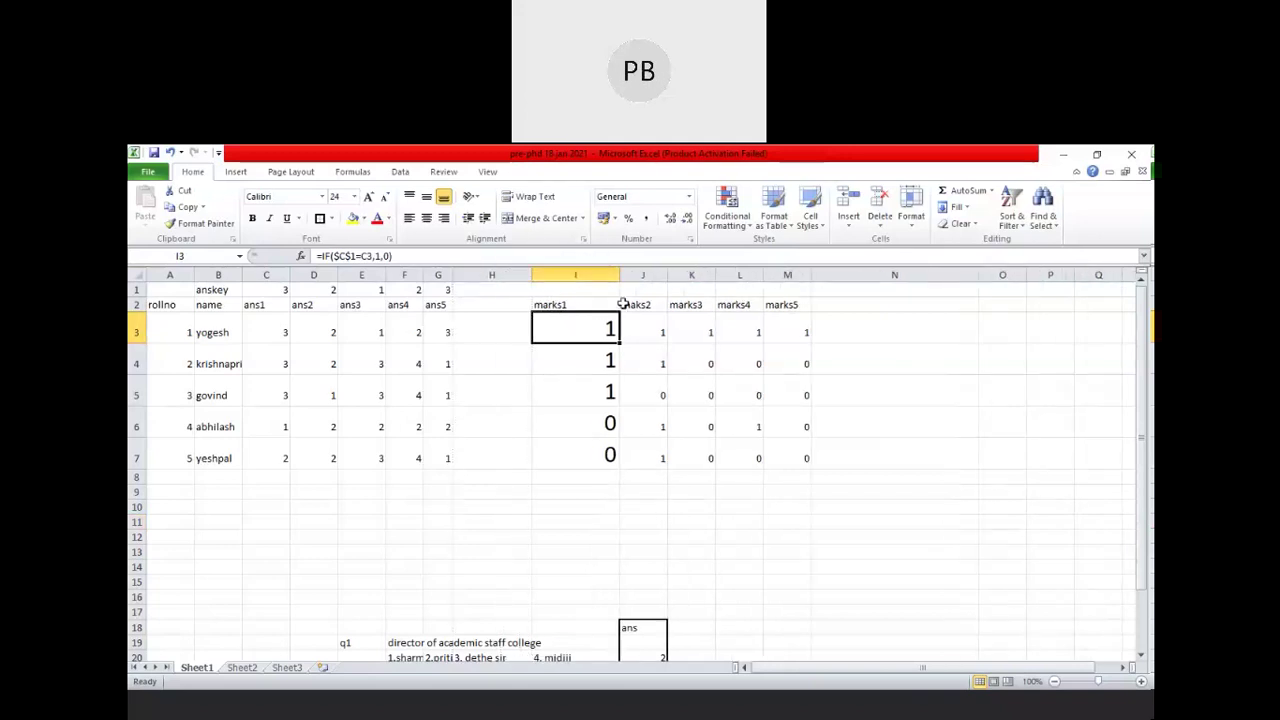
Set the font size of all marks in I3:M7 to 16.
drag(607, 330, 789, 467)
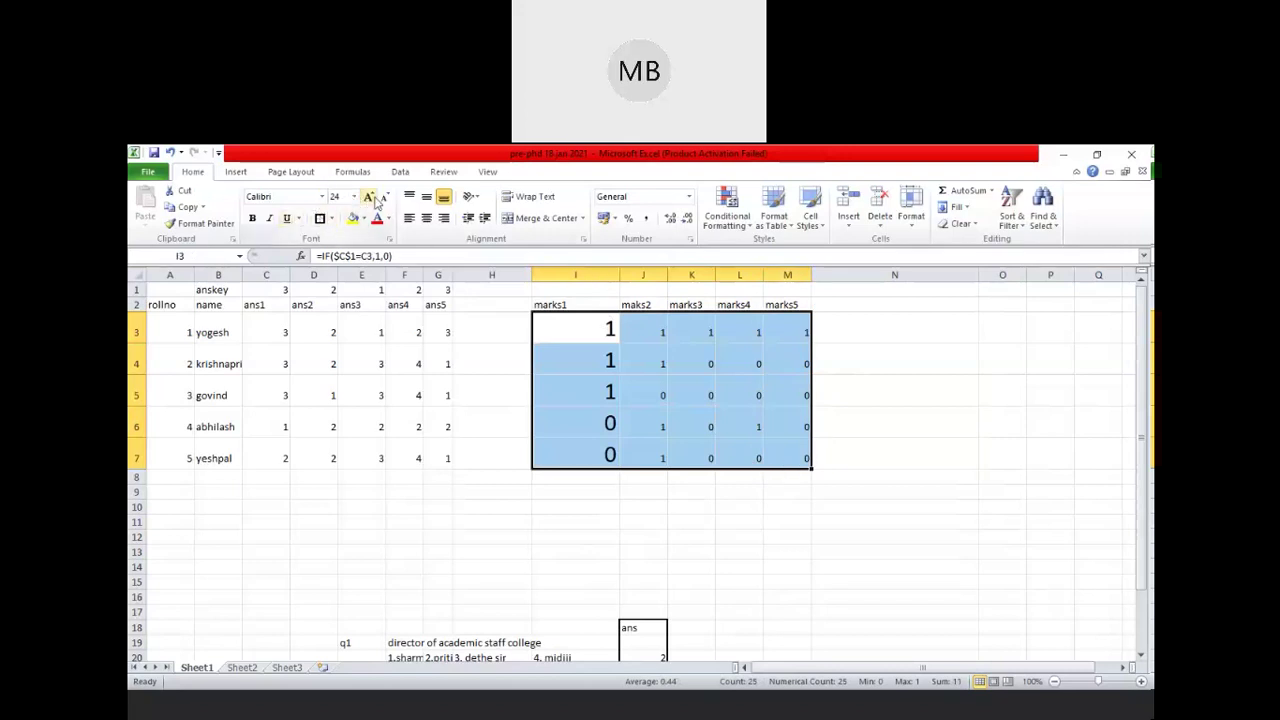
click(354, 198)
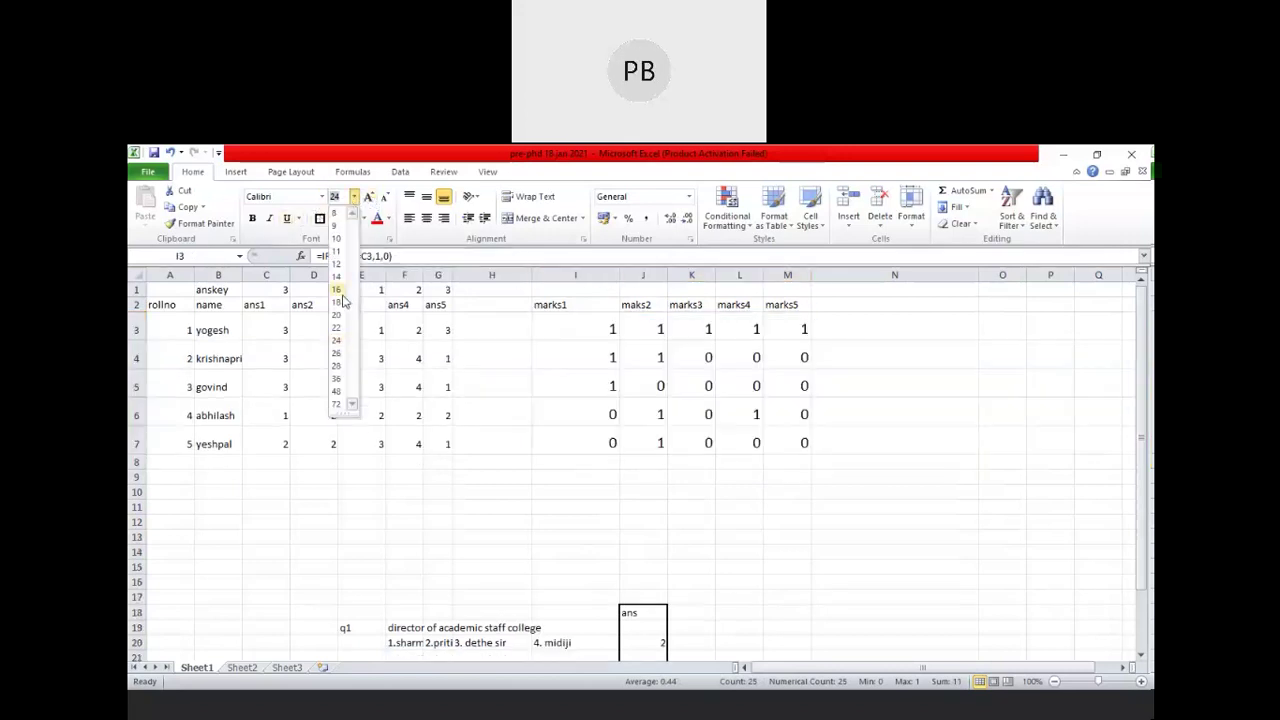
click(337, 290)
click(733, 506)
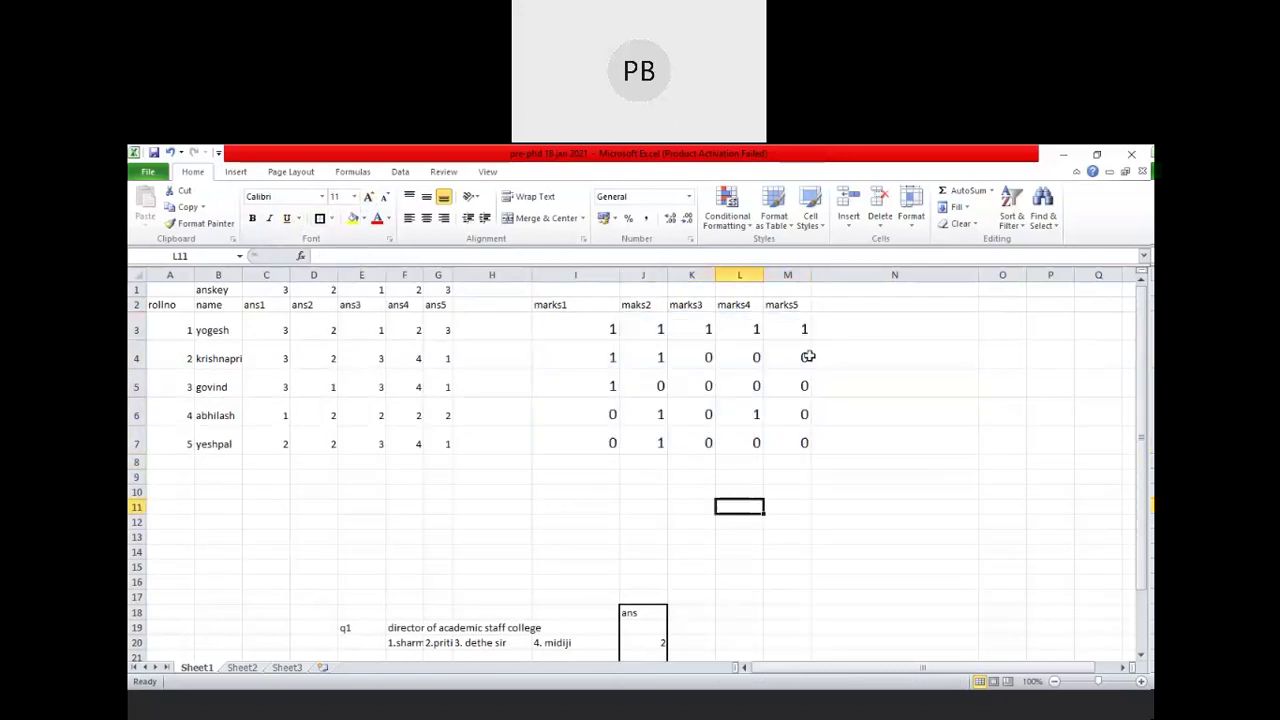
Enter the heading total in N2 and narrow column N.
click(847, 299)
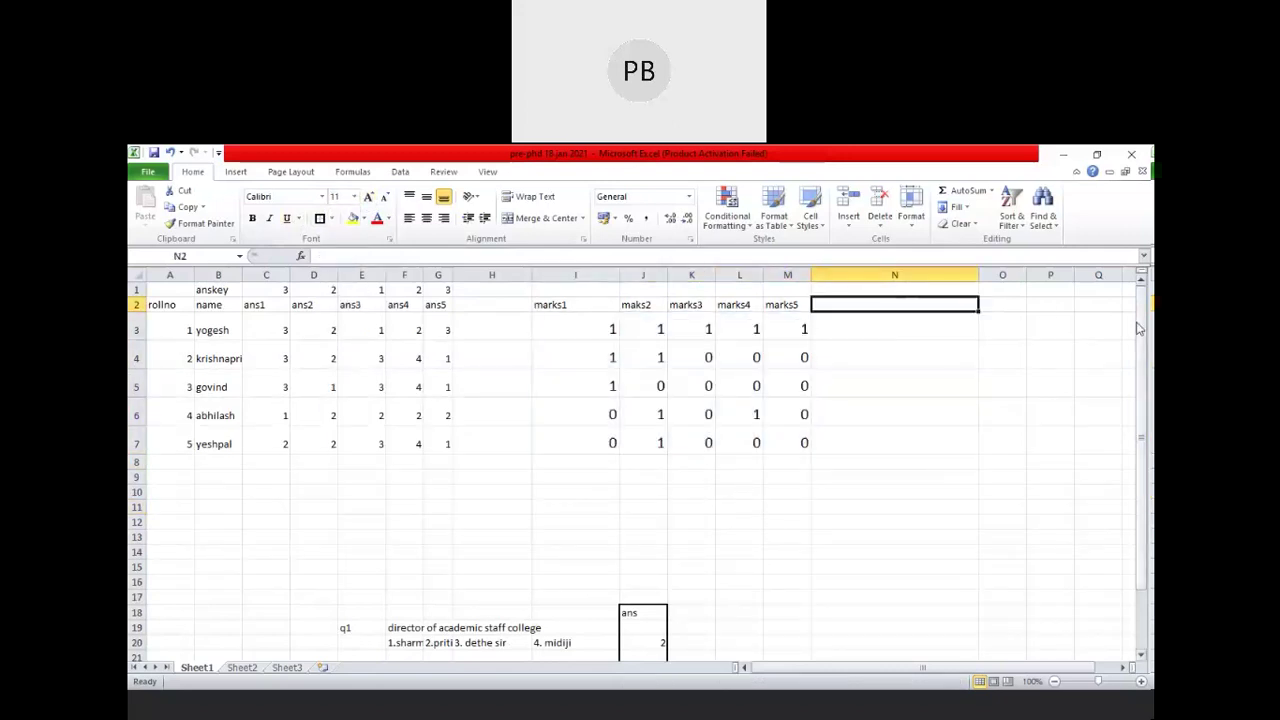
text(re)
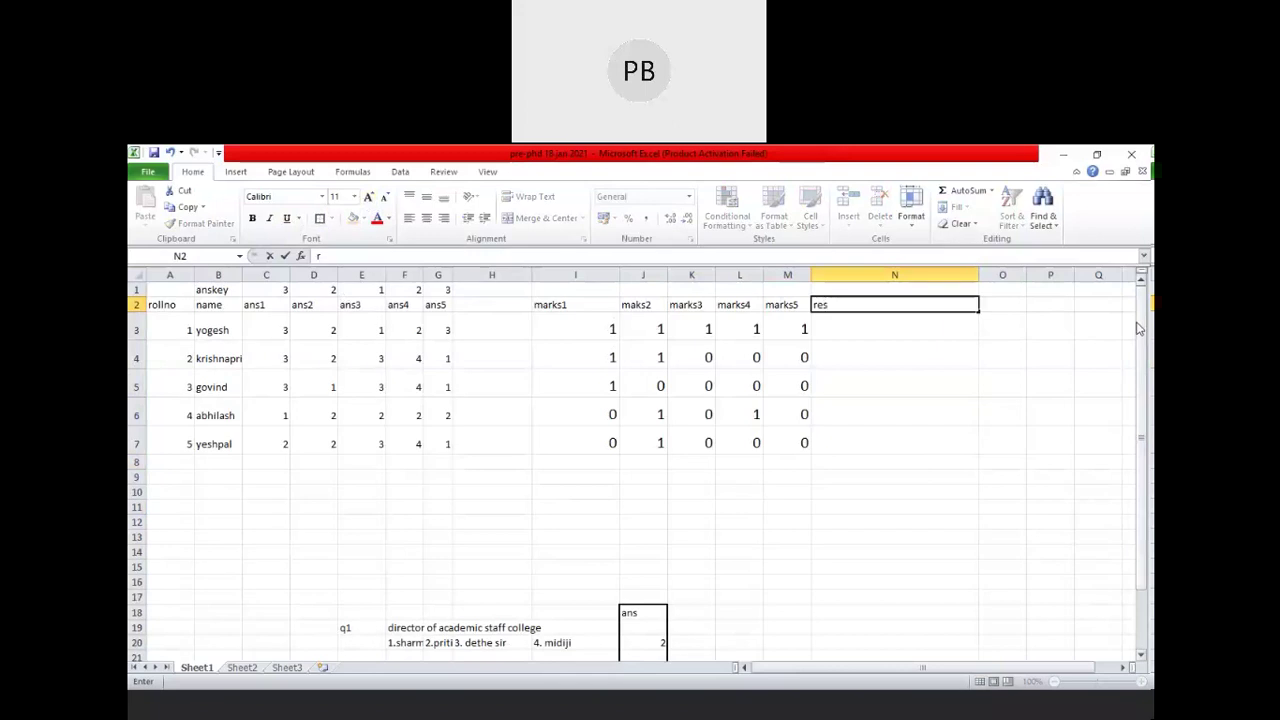
text(s)
key(BackSpace)
key(BackSpace)
key(BackSpace)
text(total)
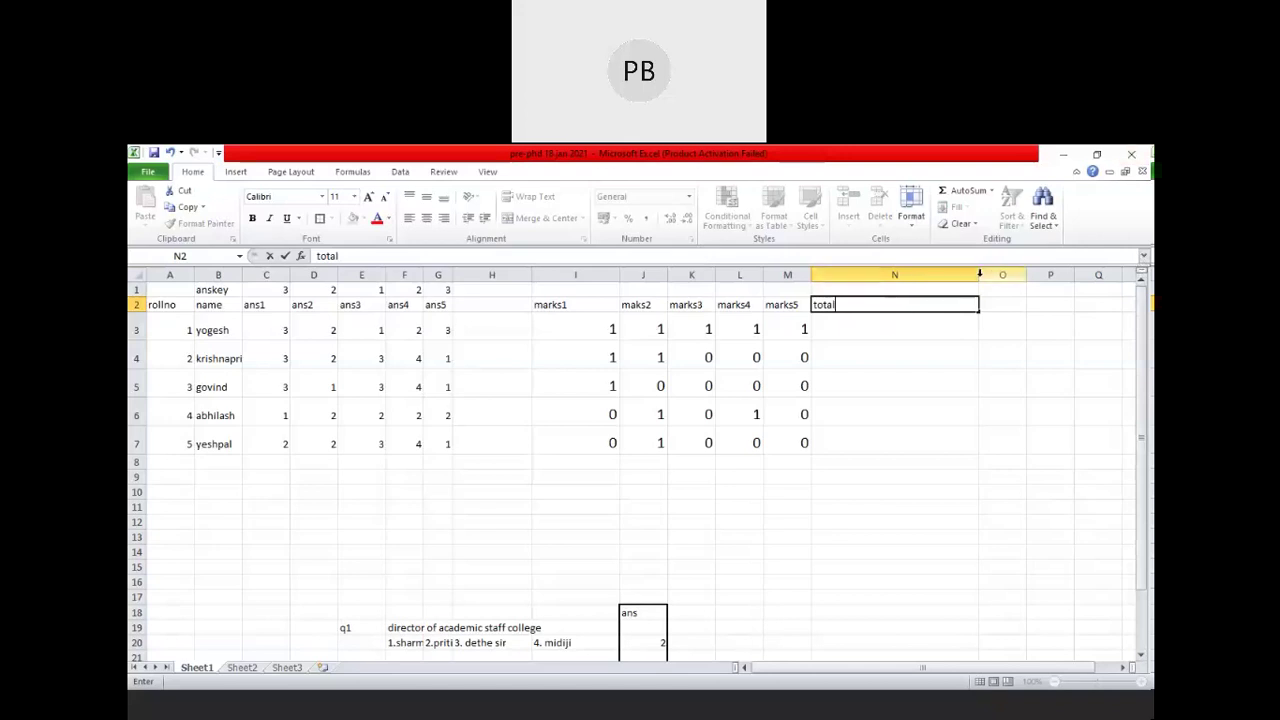
click(903, 389)
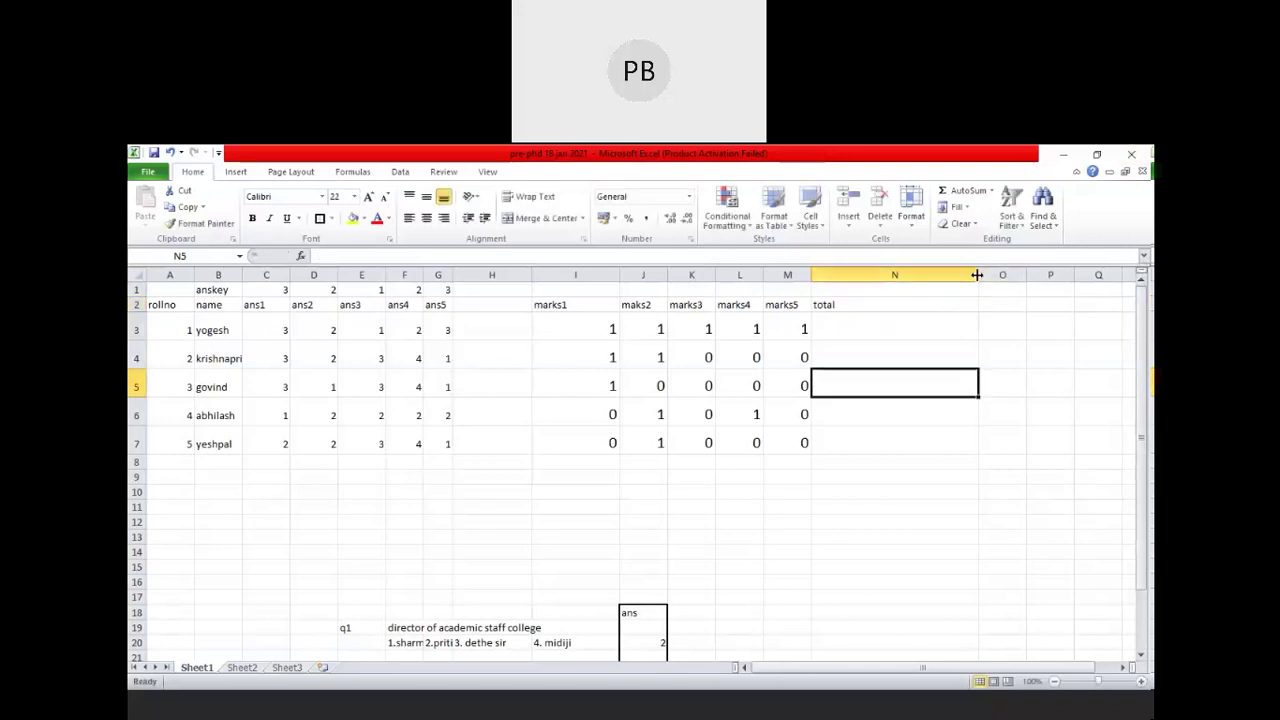
drag(977, 274, 872, 276)
Enter the heading result in O2 and widen column O.
click(886, 300)
text(result)
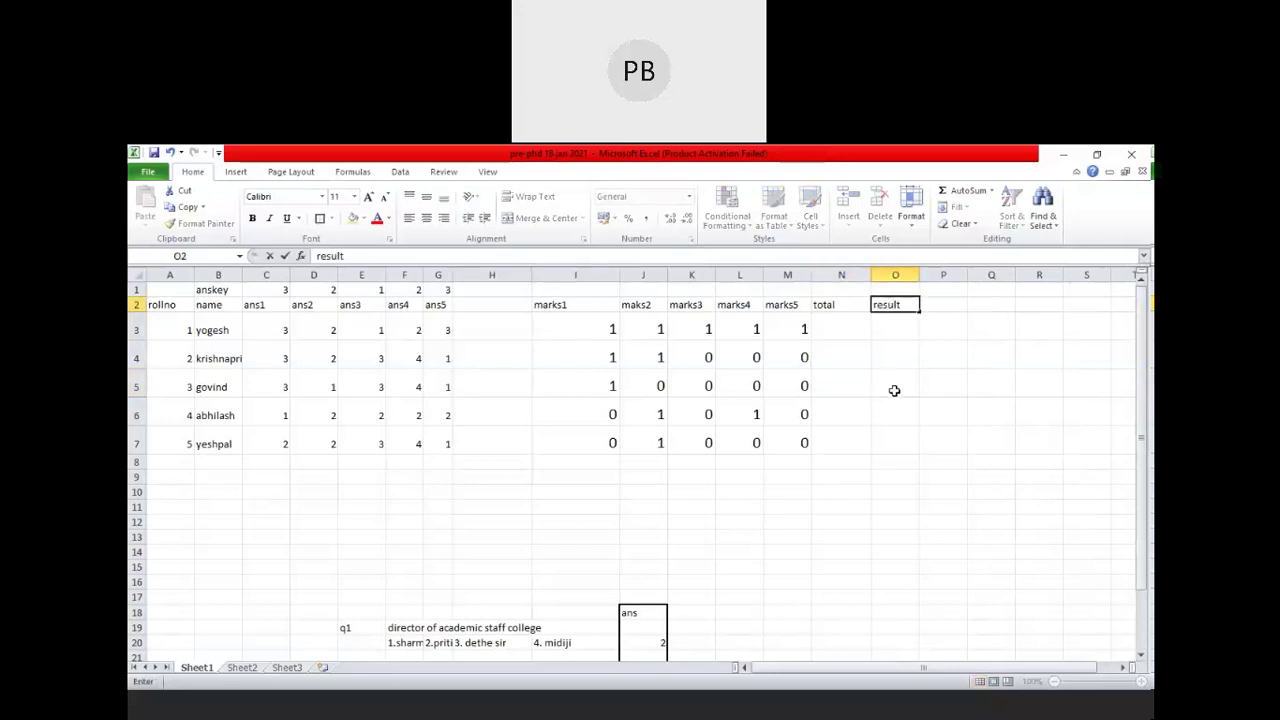
click(894, 390)
drag(919, 275, 1024, 264)
Enter the formula =I3+J3+K3+L3+M3 in N3 to add up the first student's five marks.
click(827, 332)
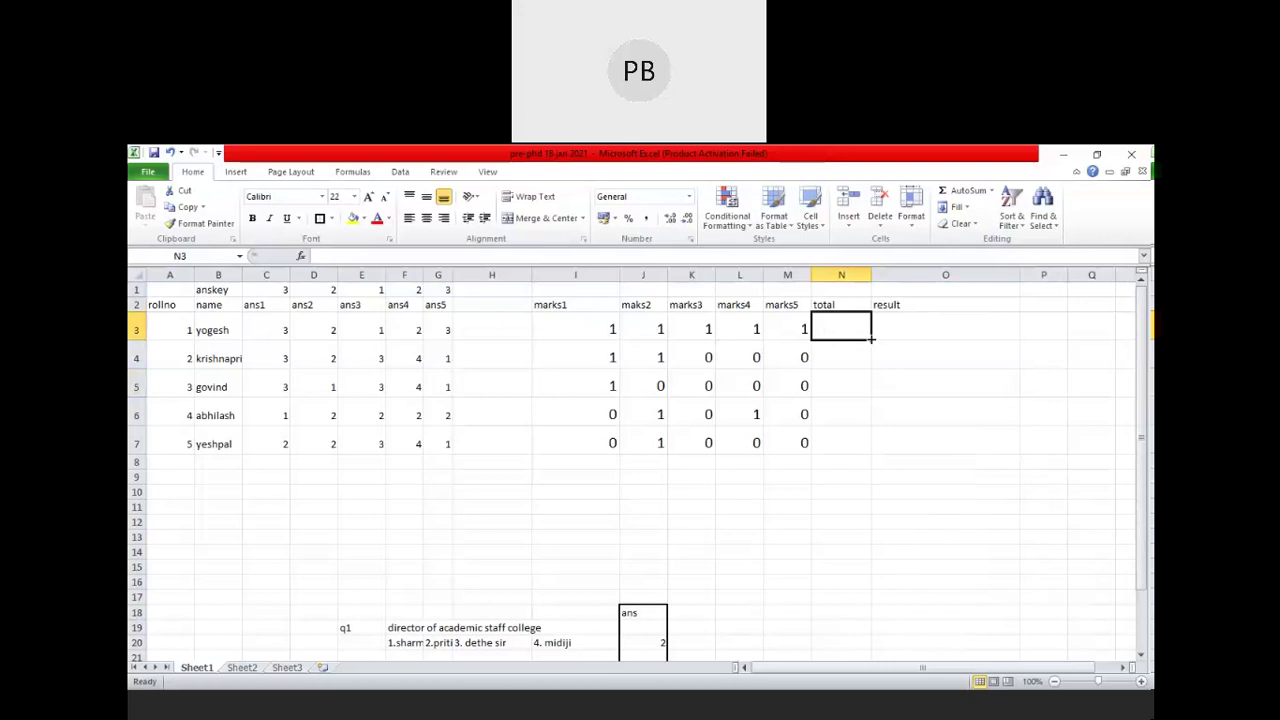
text(=)
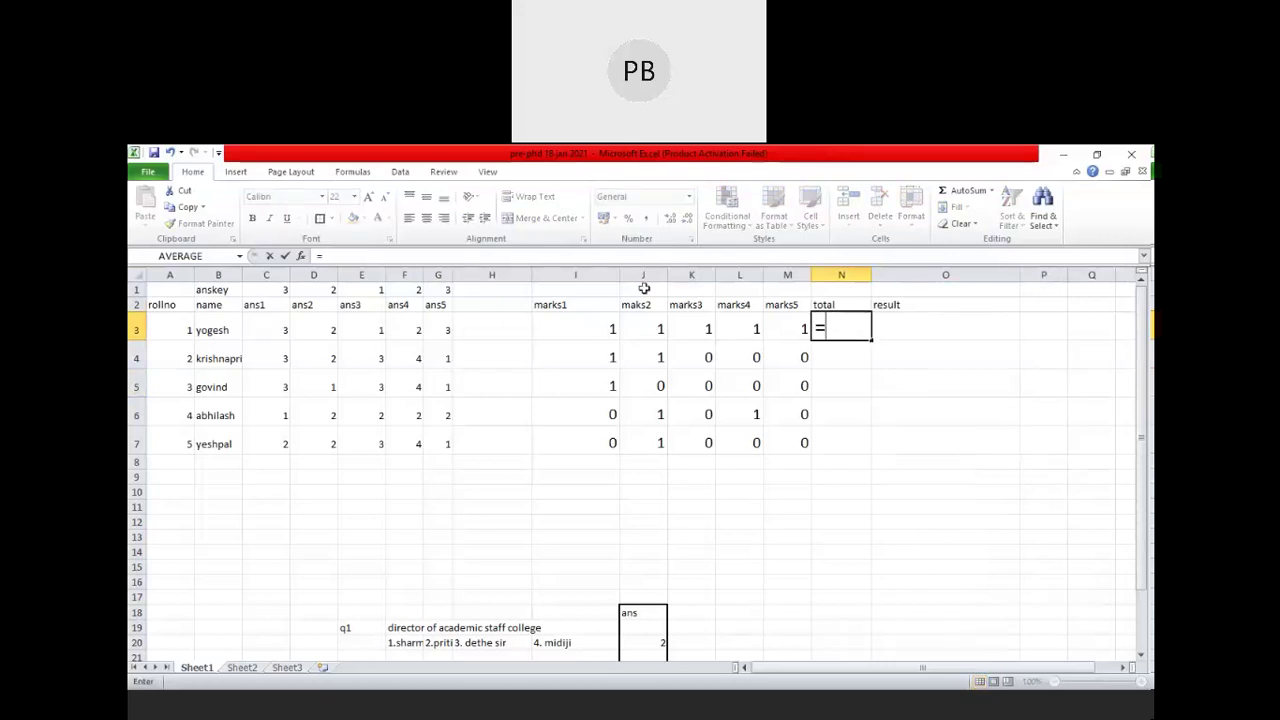
click(584, 333)
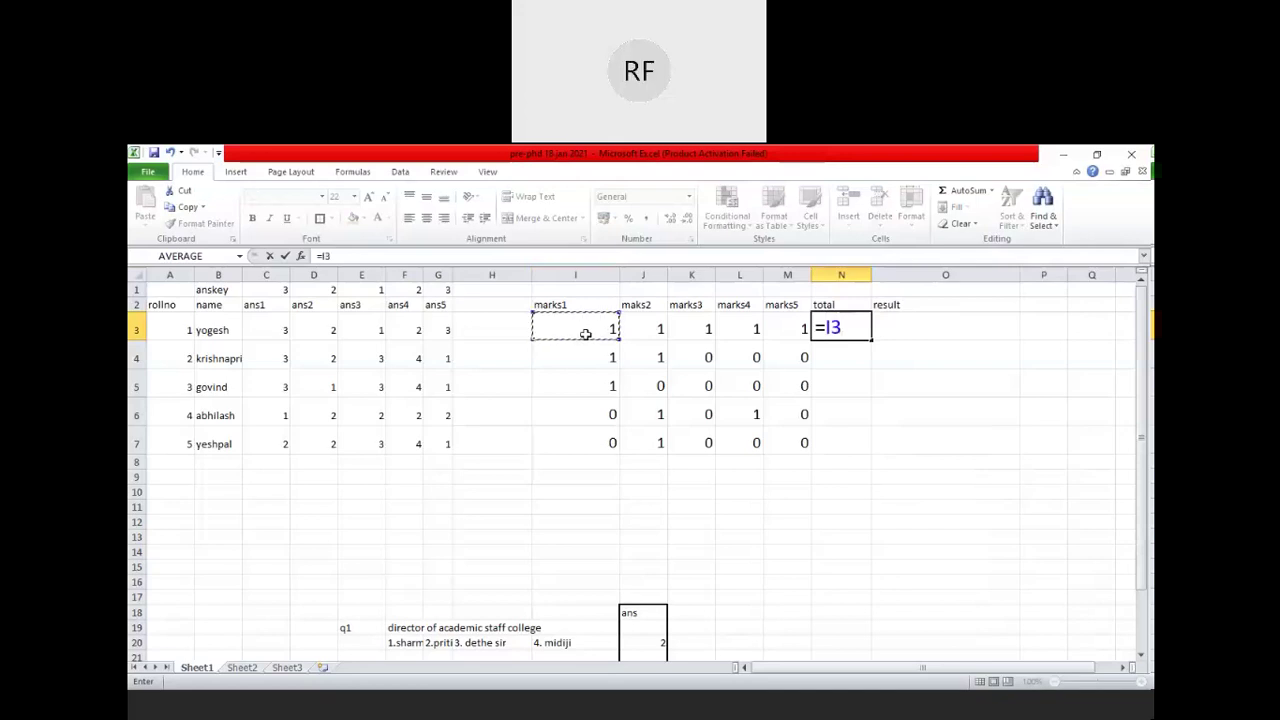
text(+)
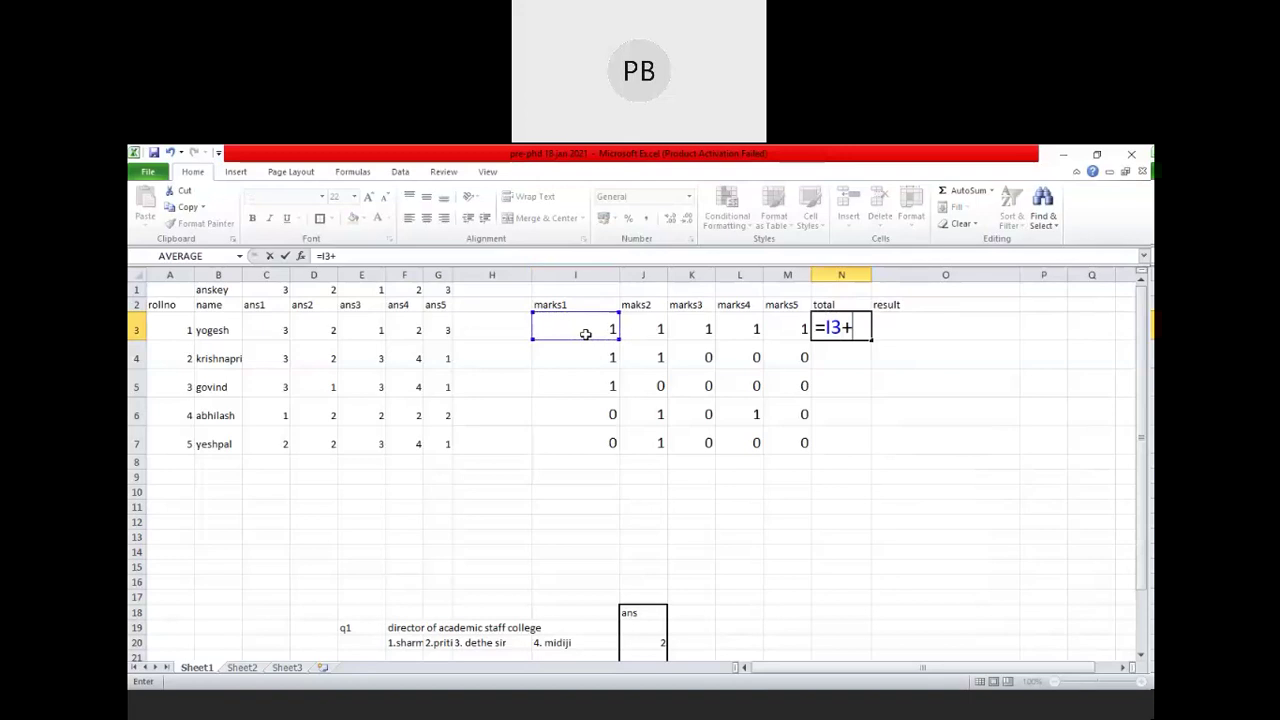
click(649, 329)
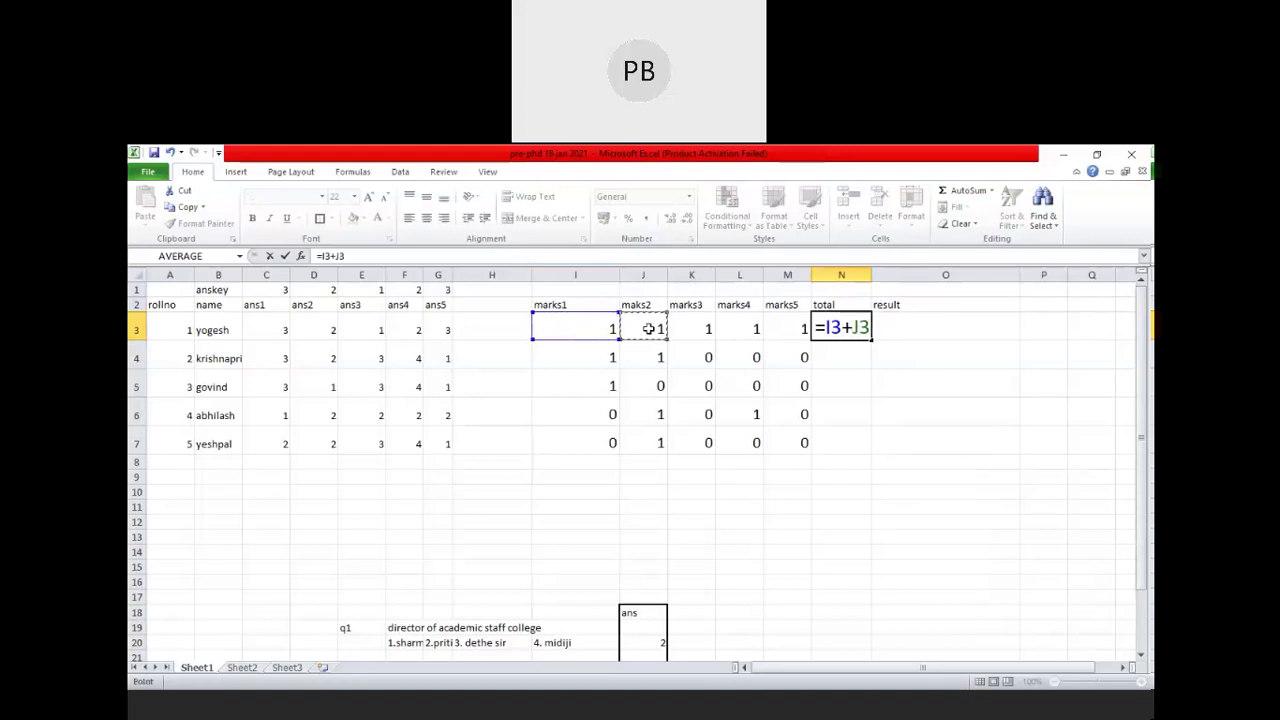
text(+)
click(702, 328)
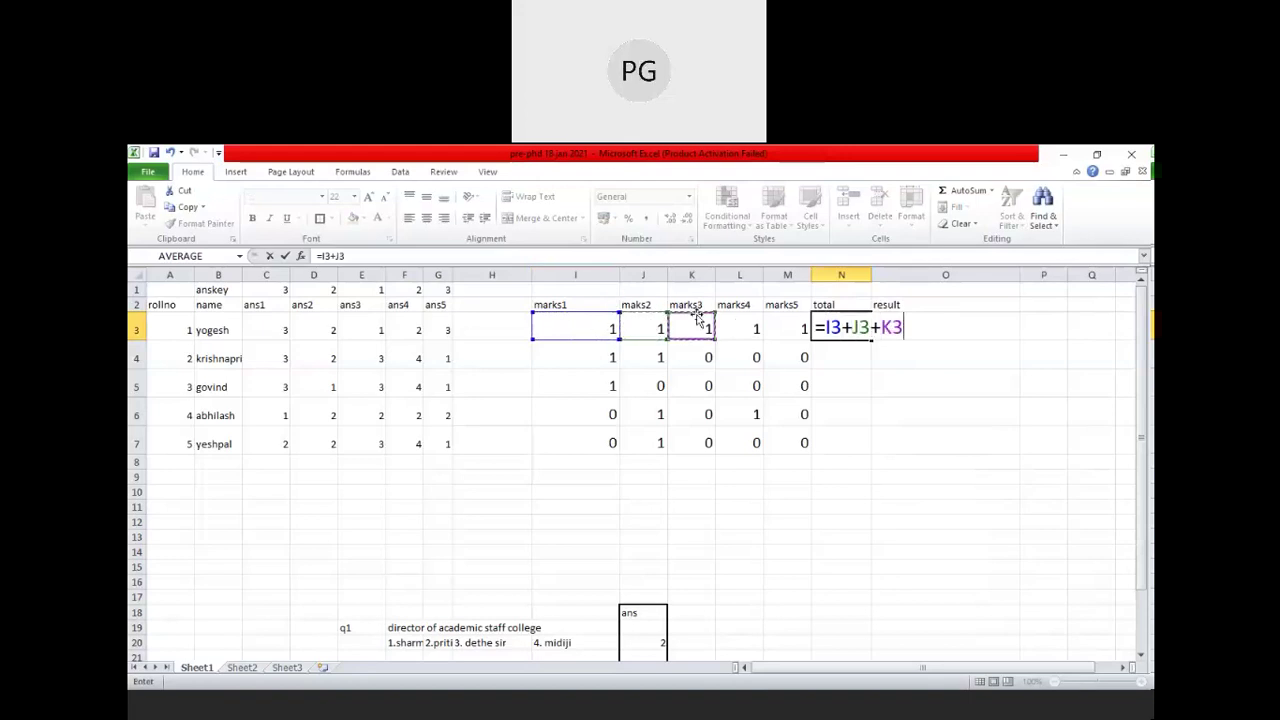
click(748, 332)
text(+)
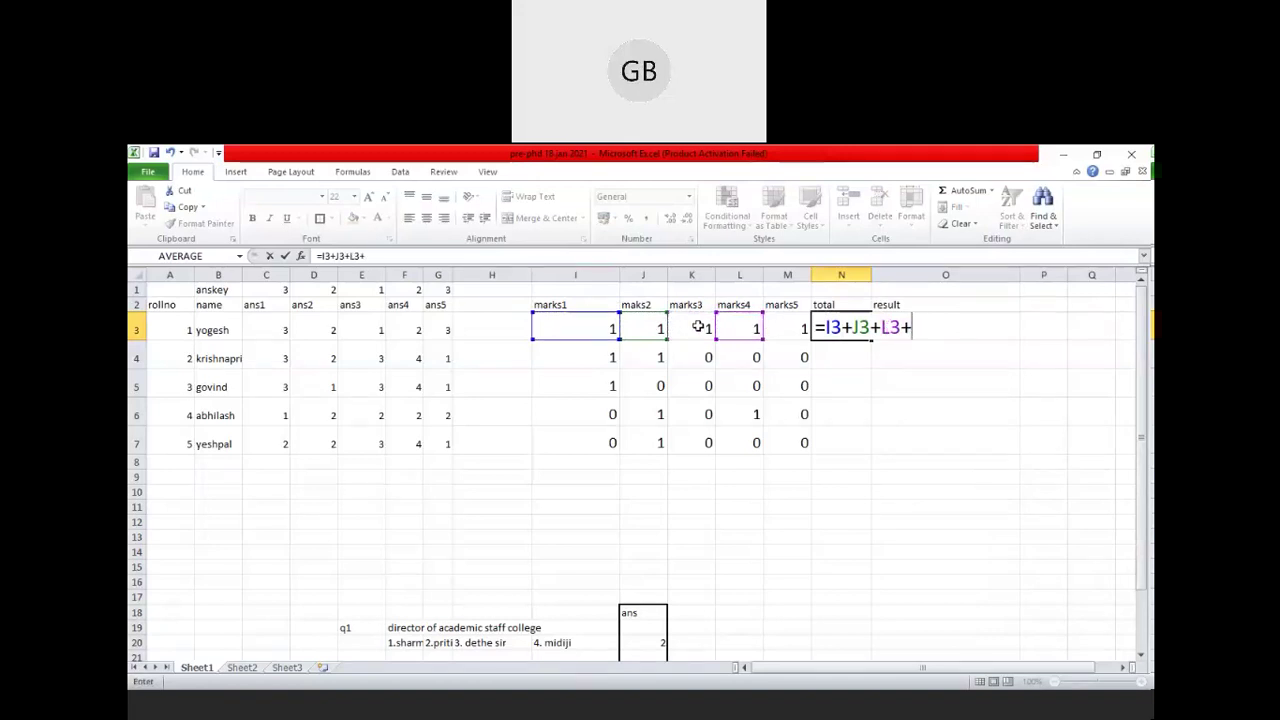
key(BackSpace)
key(BackSpace)
key(BackSpace)
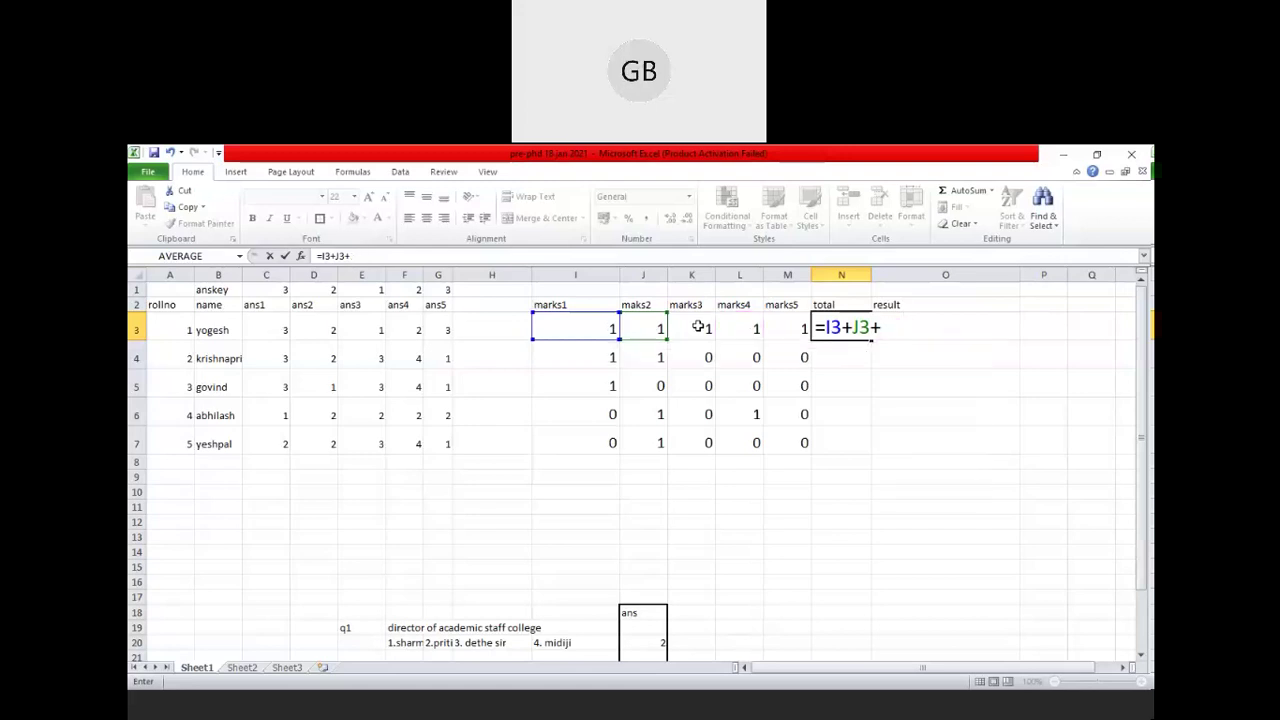
click(697, 326)
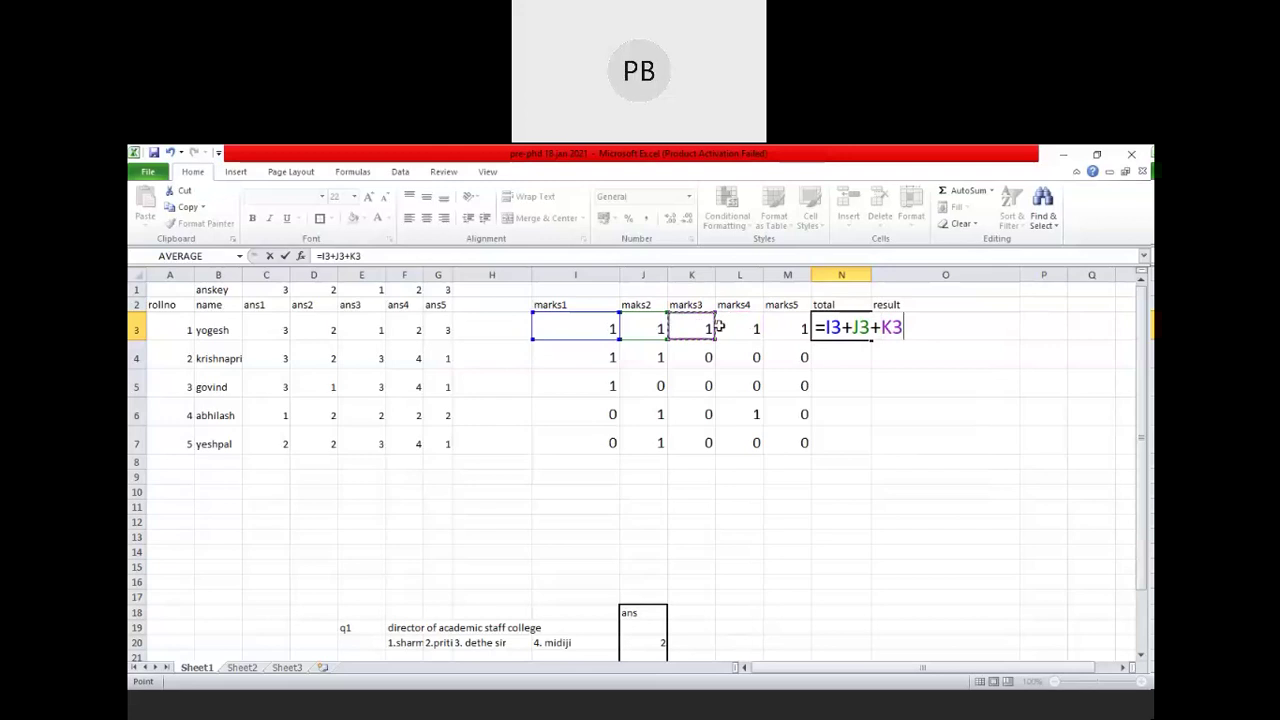
text(+)
click(750, 326)
text(+)
click(786, 326)
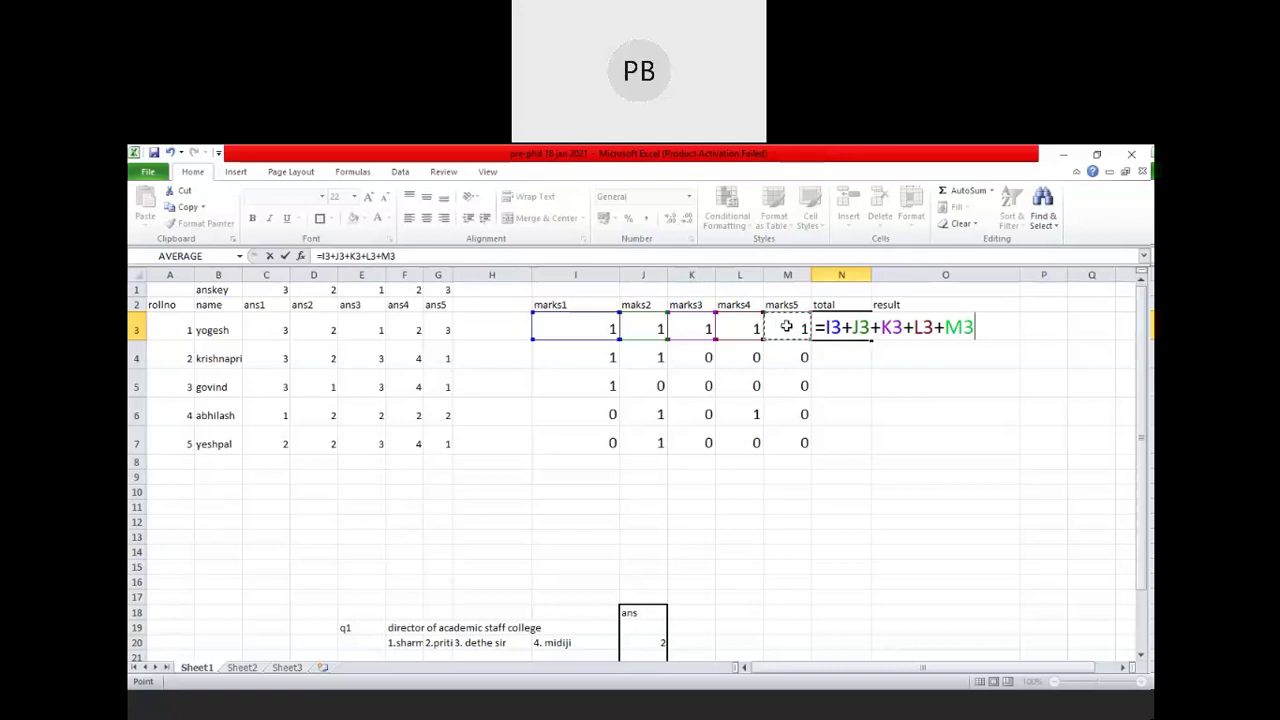
key(Return)
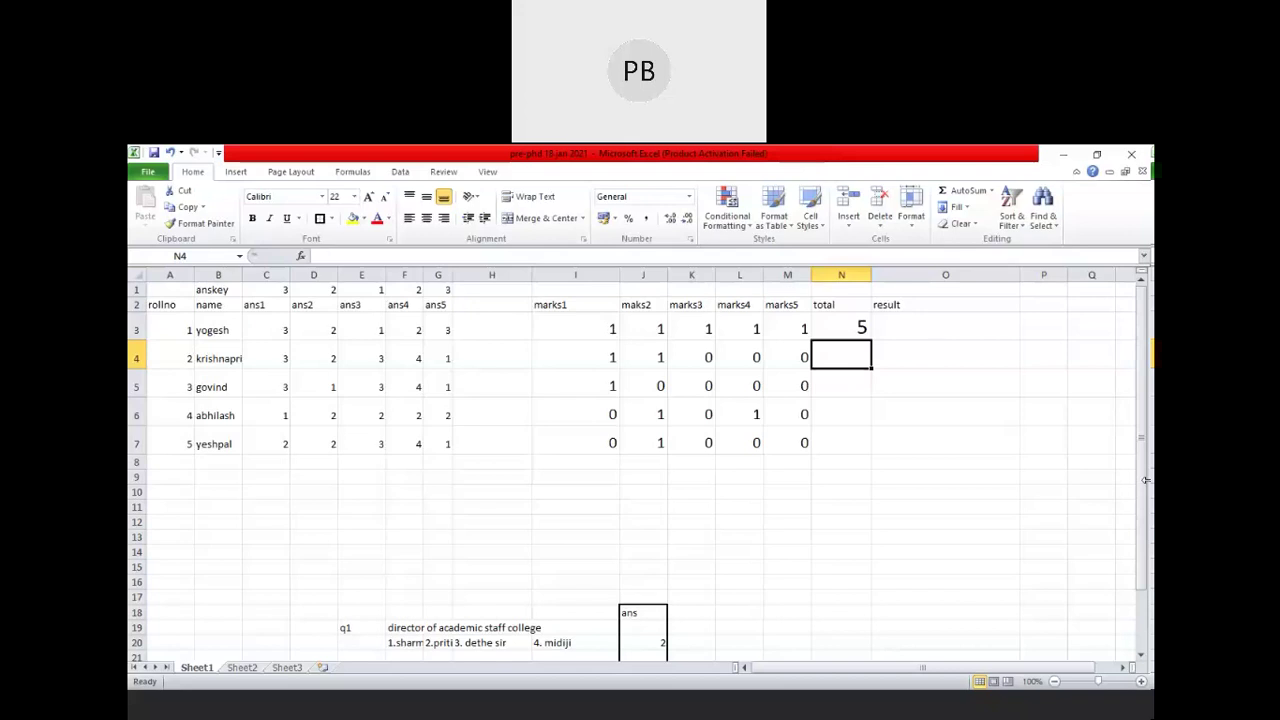
Clear the addition formula from N3 and select J3 to view its scoring formula.
click(855, 332)
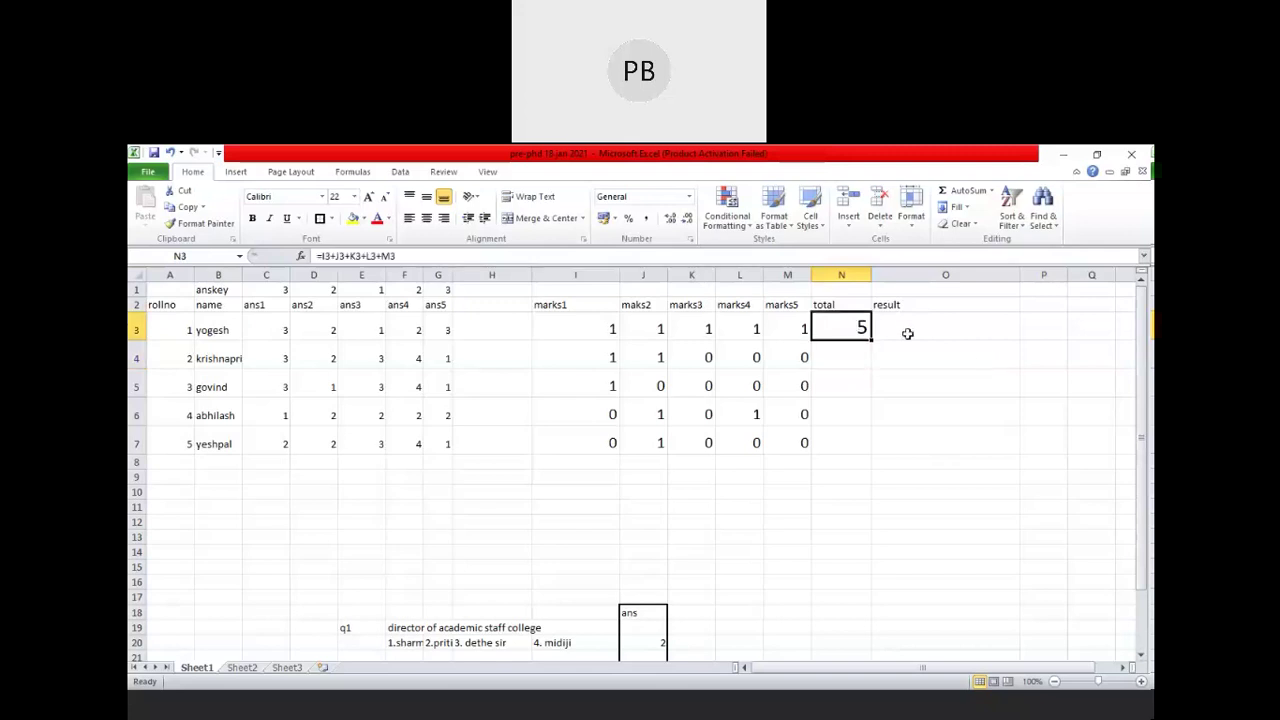
key(Delete)
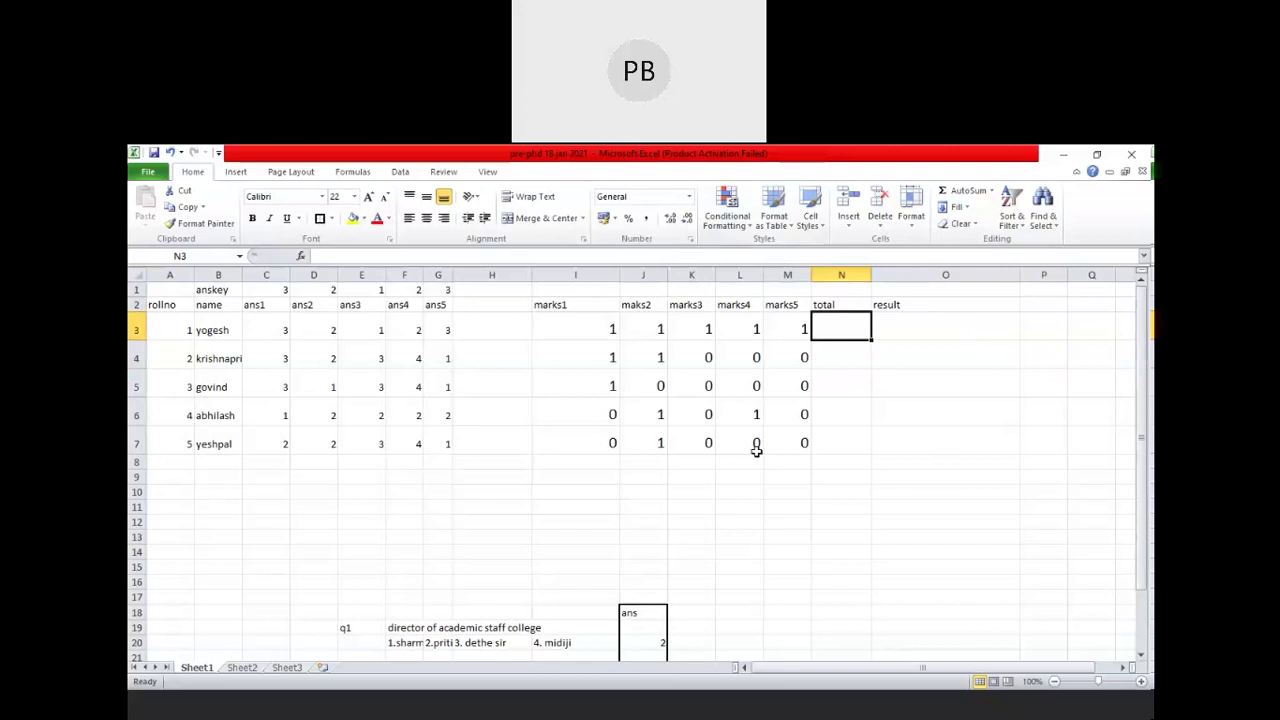
click(323, 427)
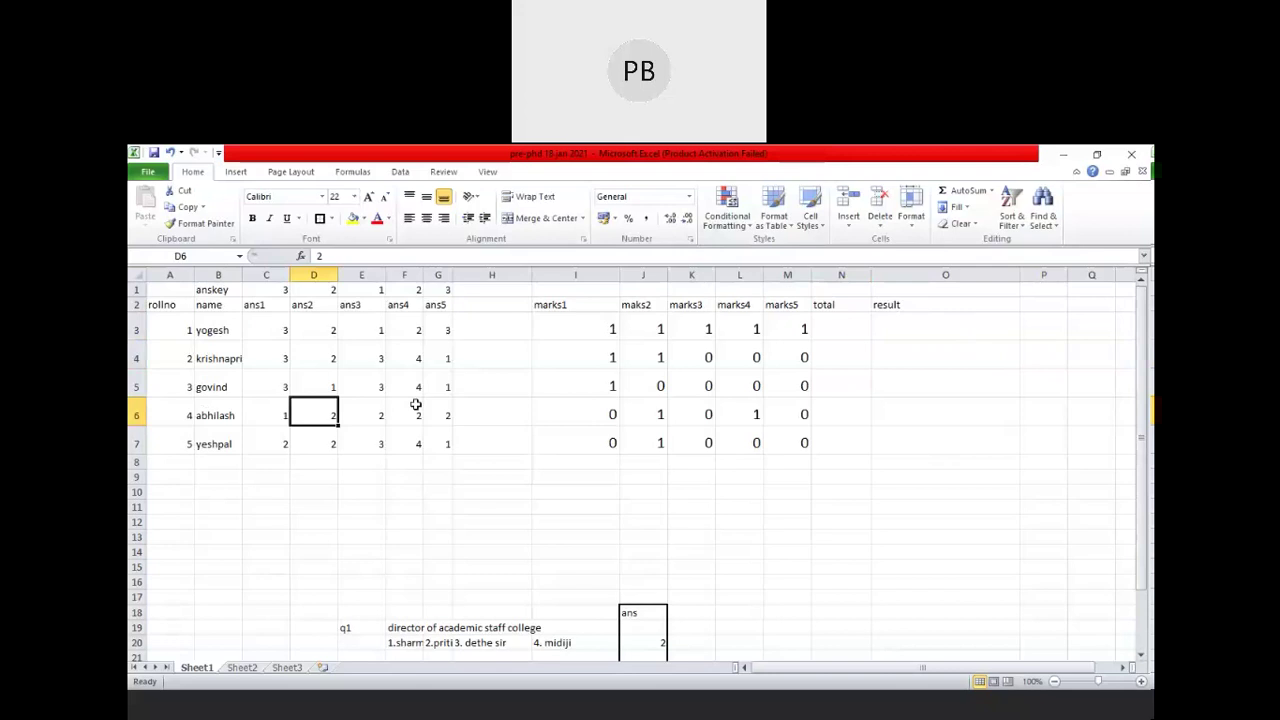
click(660, 326)
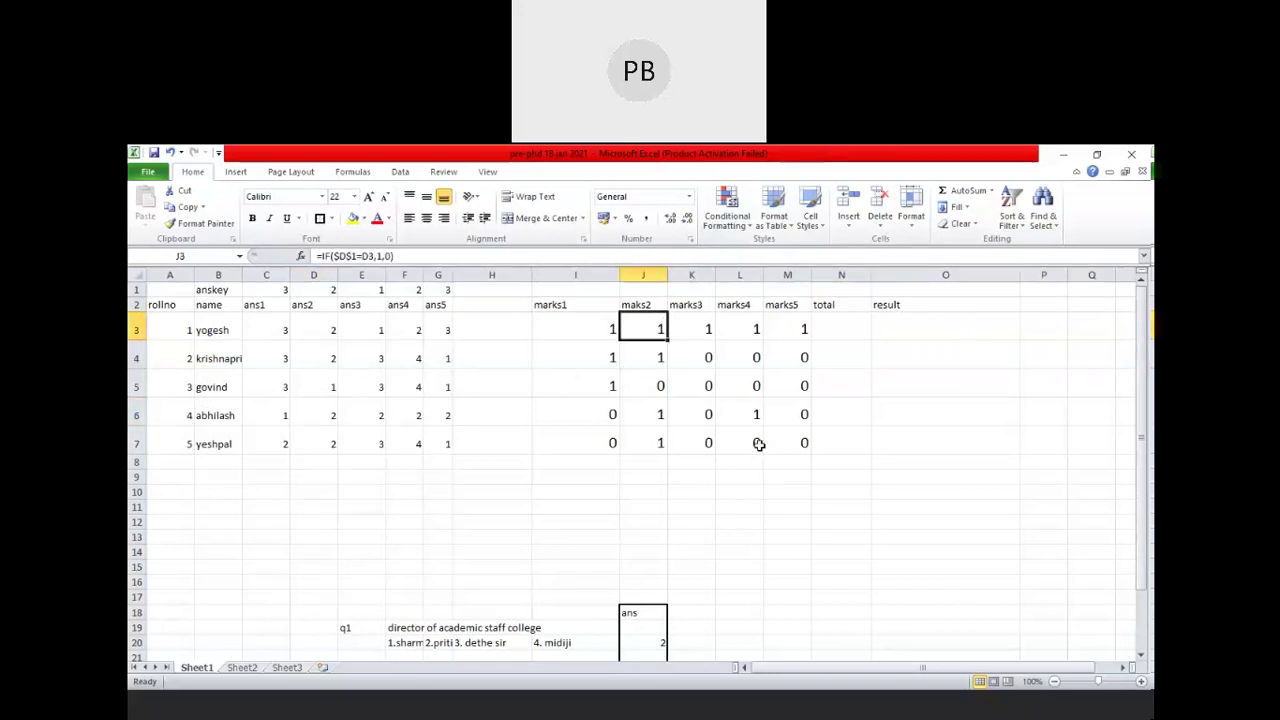
Total the first student's five marks in N3 with AutoSum over I3:M3.
click(757, 444)
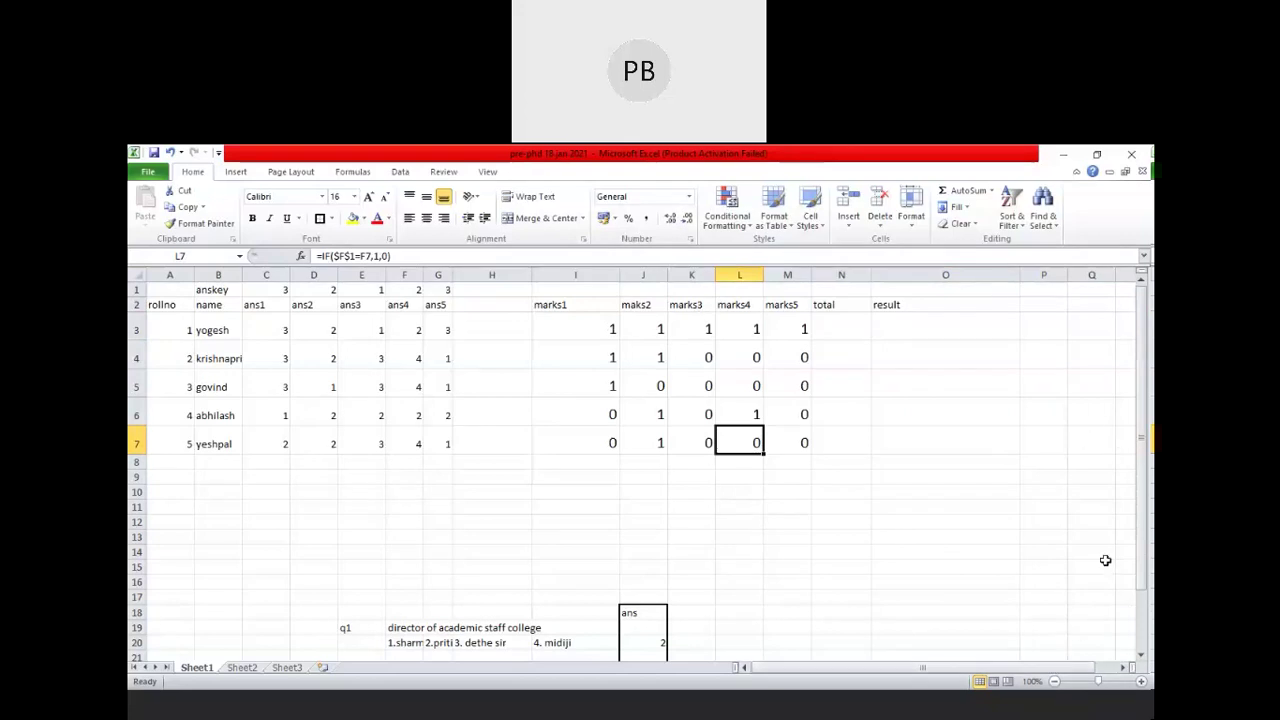
click(842, 322)
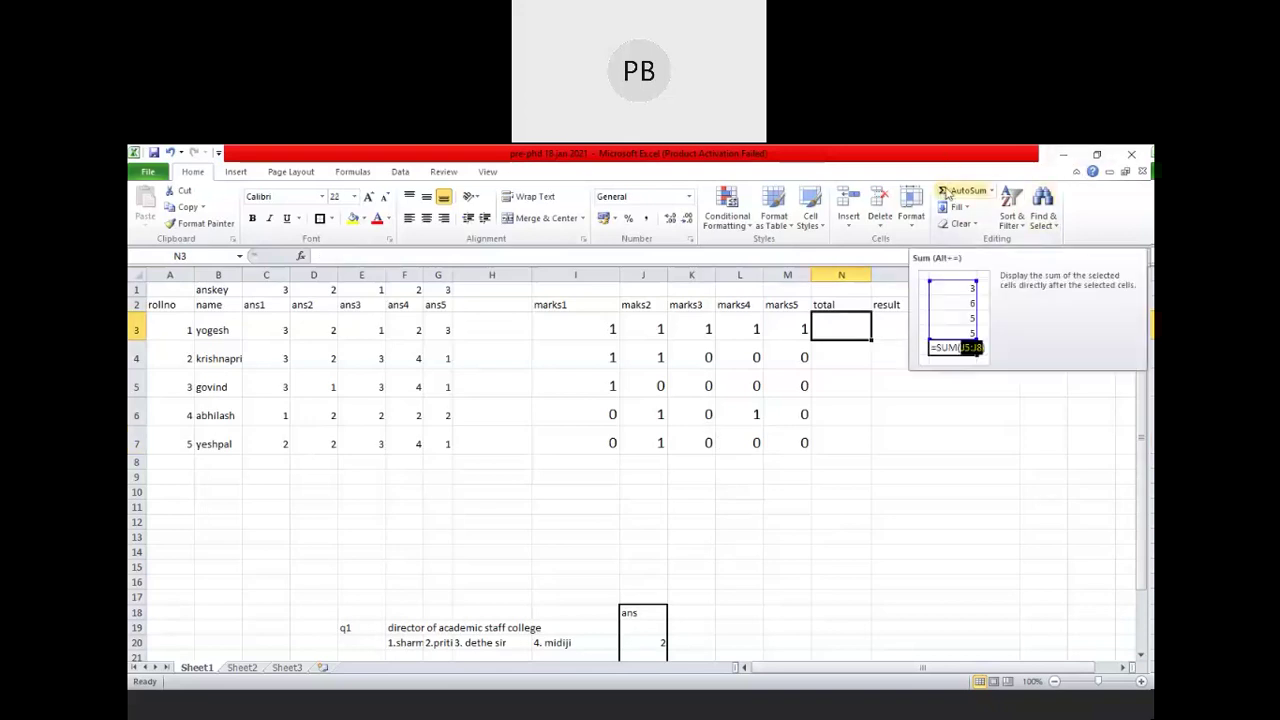
click(948, 191)
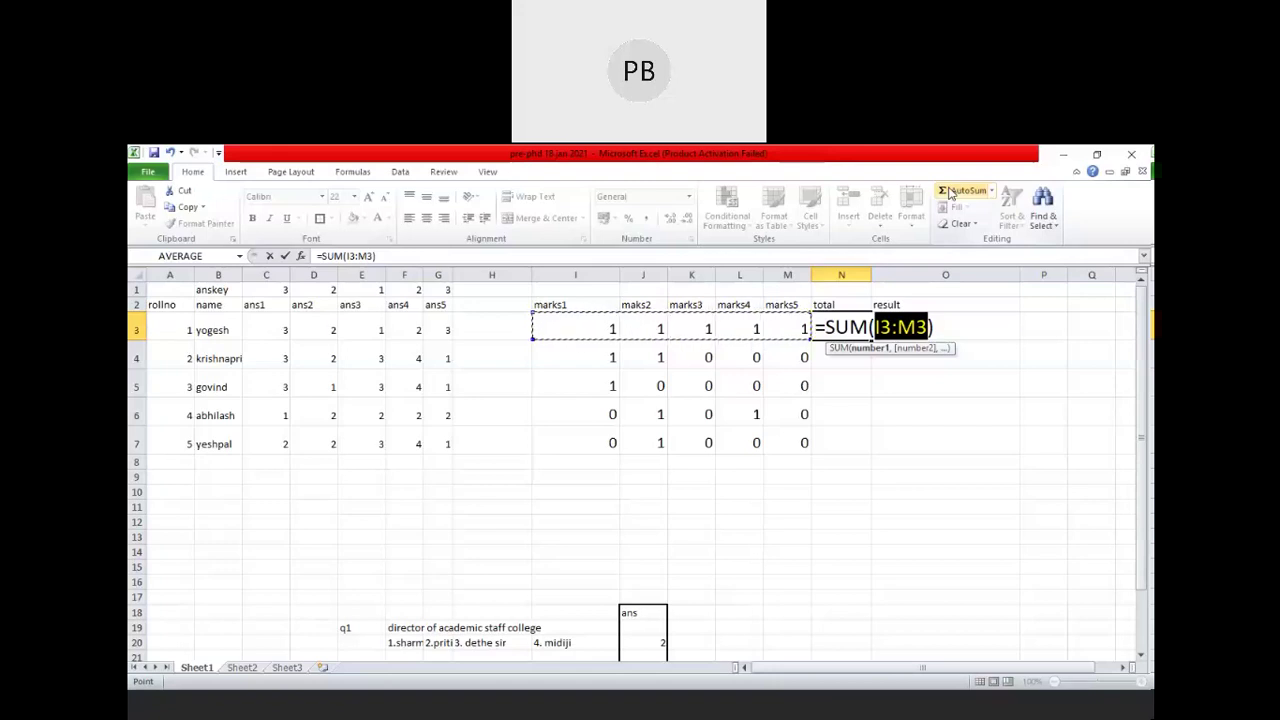
click(951, 193)
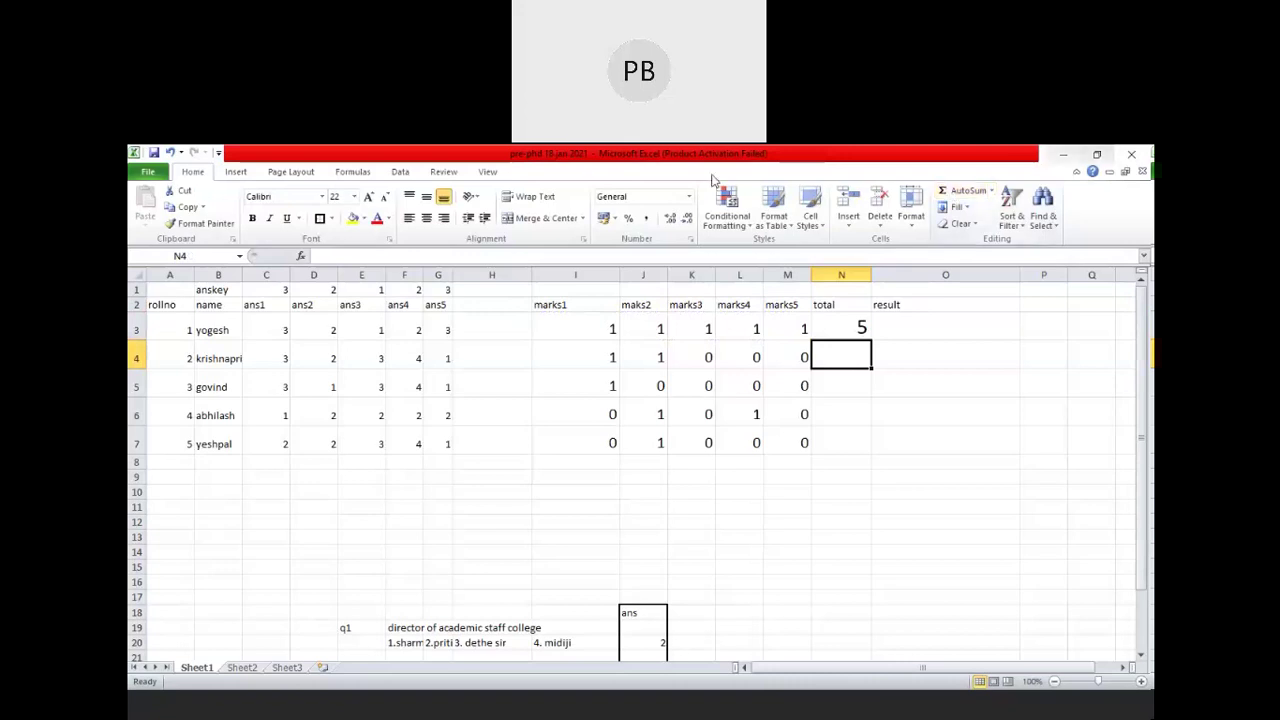
click(838, 323)
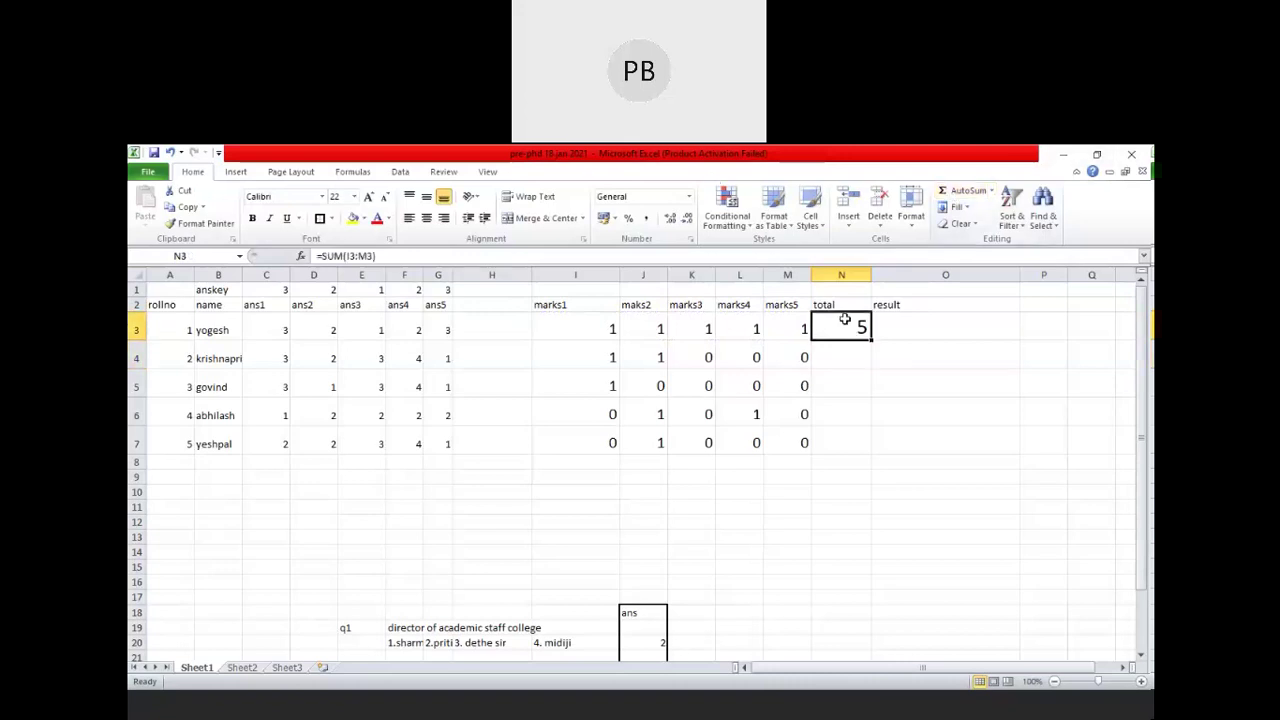
Repeat the AutoSum of I3:M3 in N3 and clear the total from the cell.
click(963, 190)
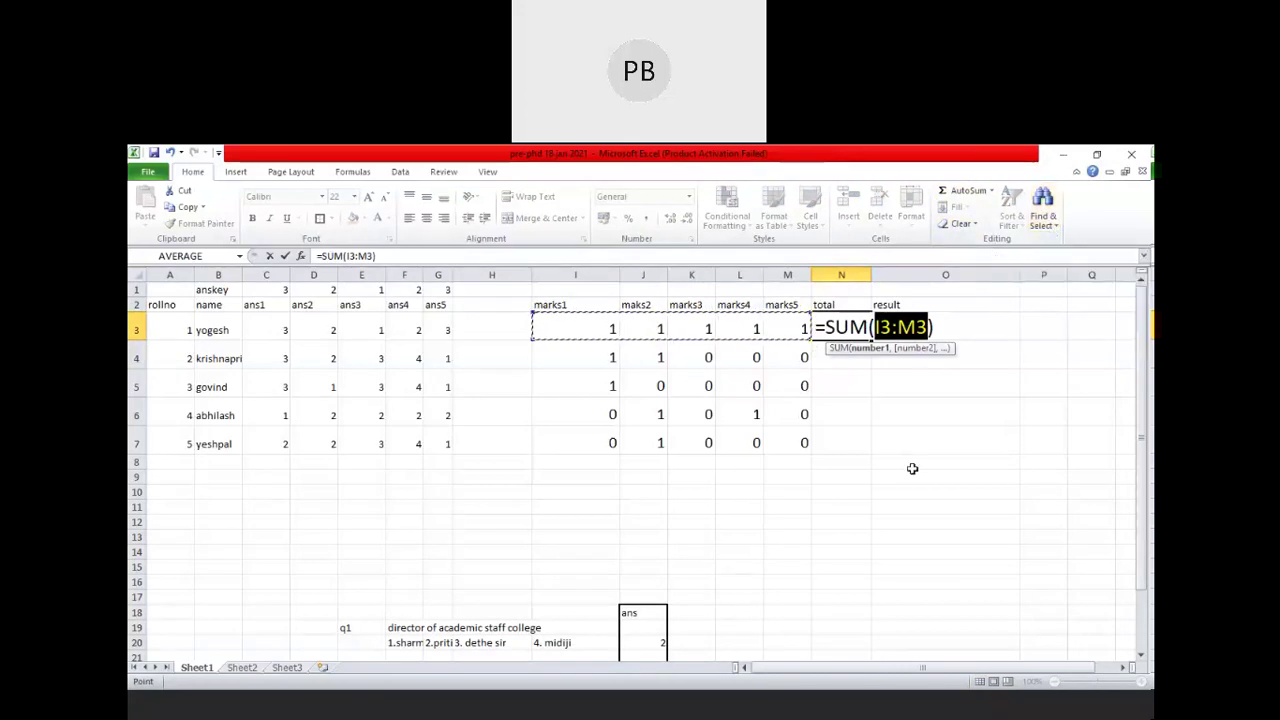
key(Return)
click(900, 506)
click(857, 325)
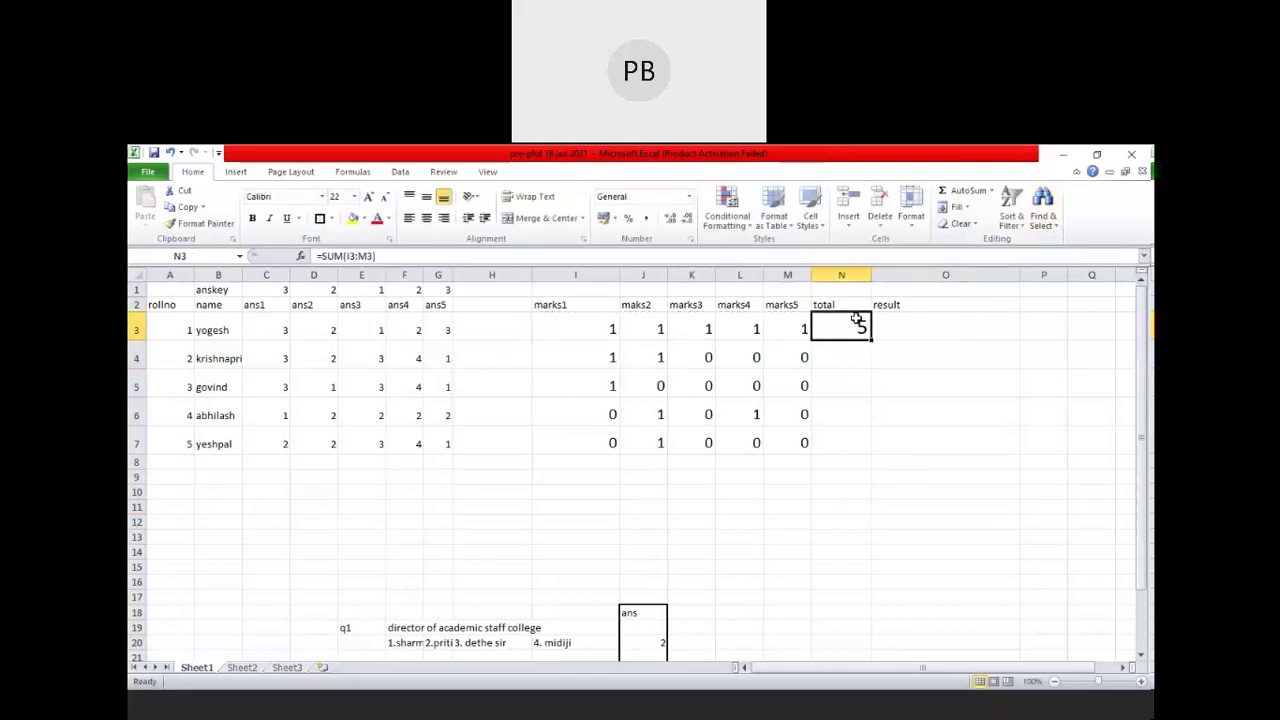
key(Delete)
click(771, 459)
Delete the entire empty column H between the ans5 and marks1 columns.
drag(481, 292, 483, 476)
right_click(492, 366)
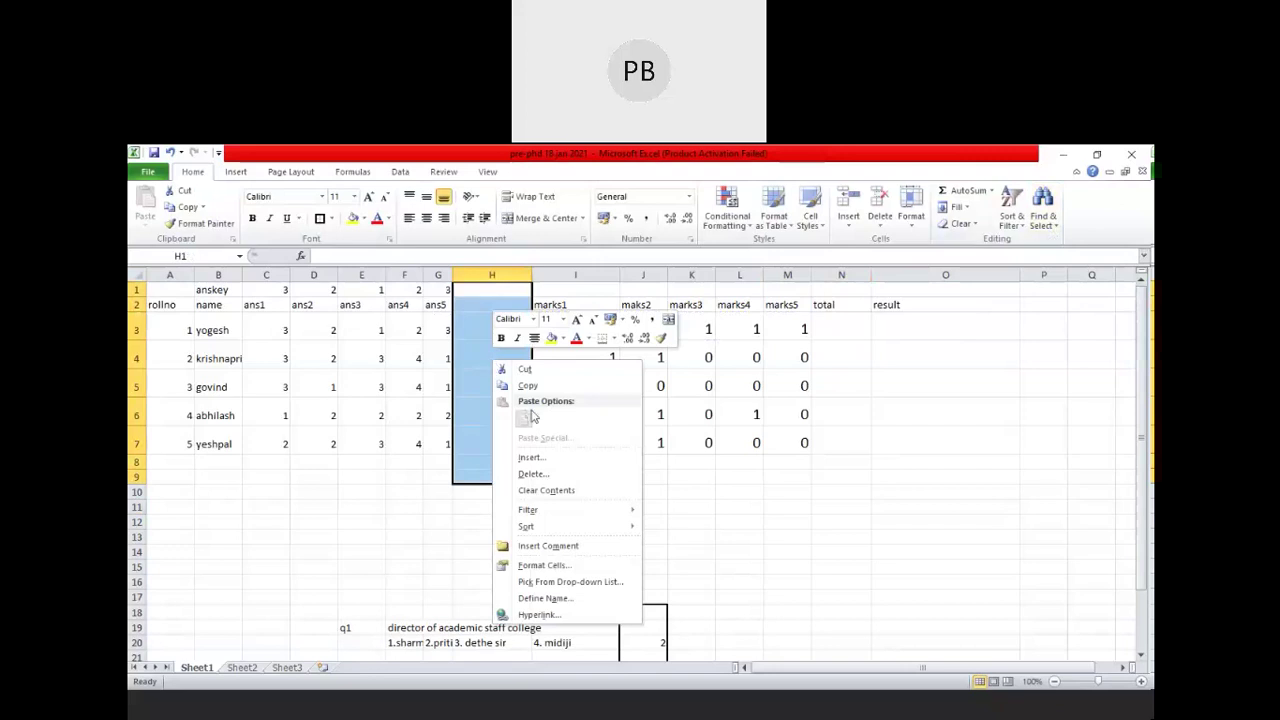
click(546, 474)
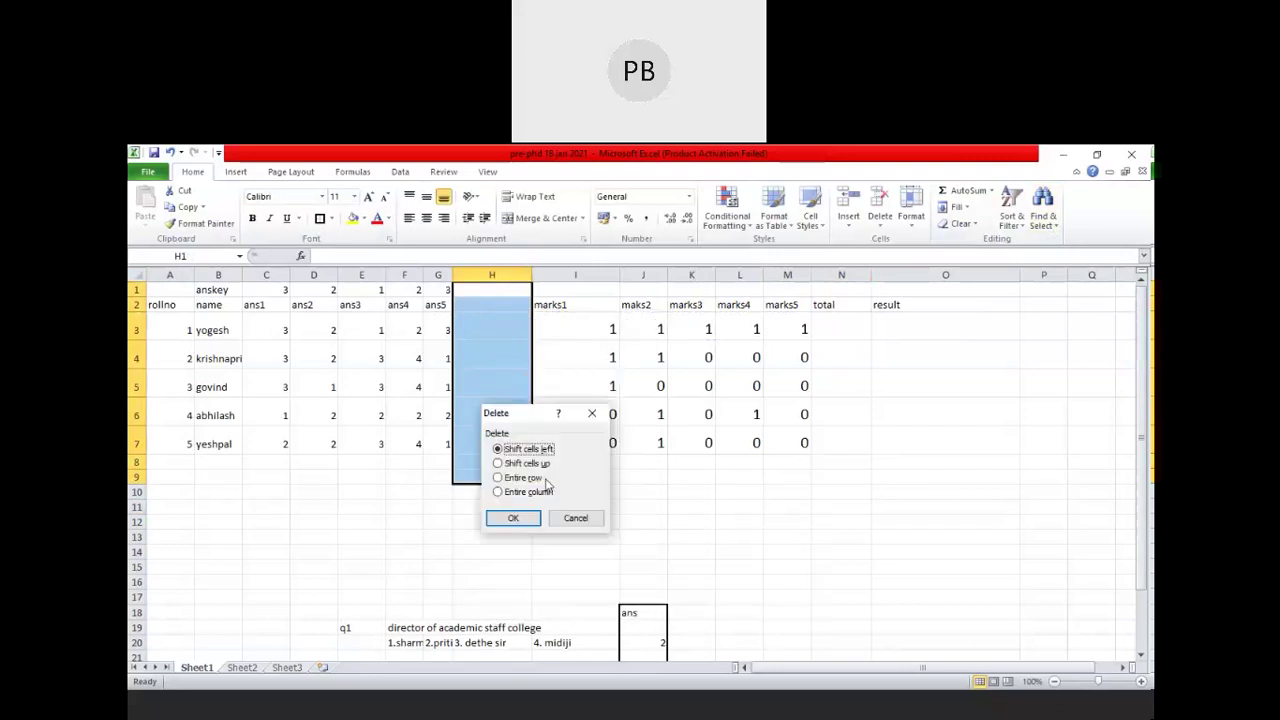
click(505, 490)
click(514, 517)
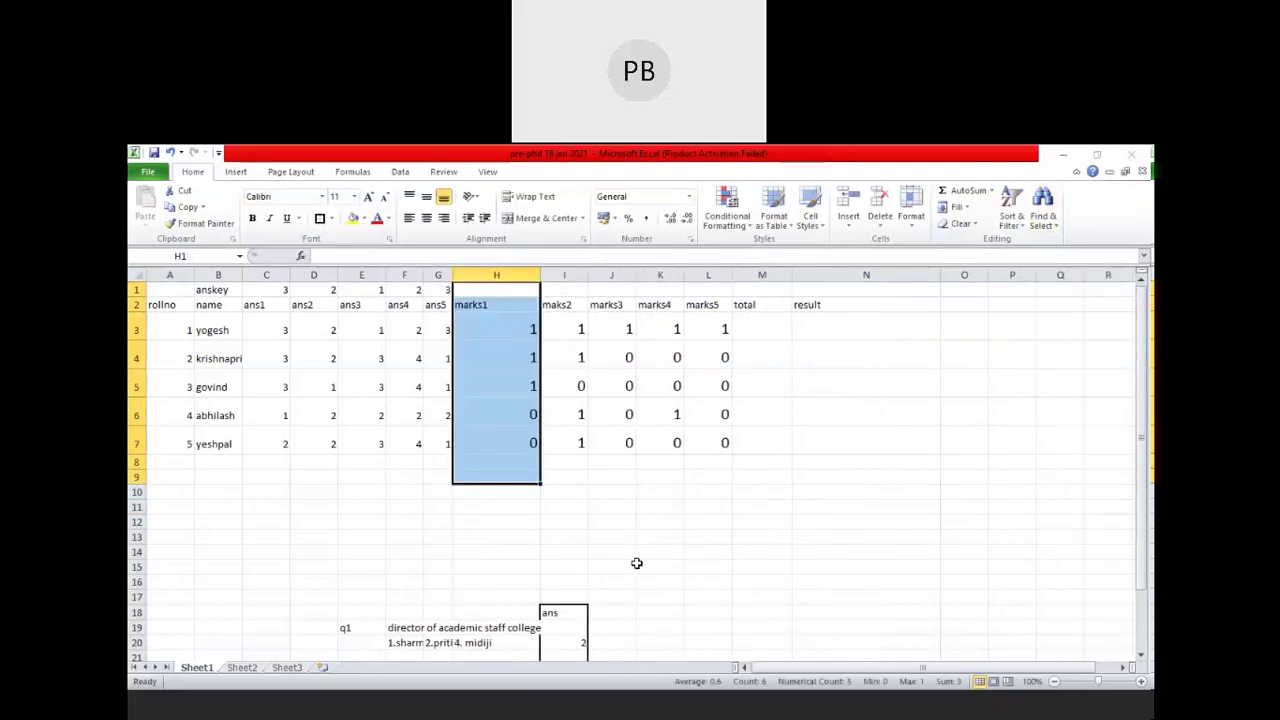
click(636, 563)
Use AutoSum in M3 with its suggested range C3:L3, which includes the answer columns.
click(766, 329)
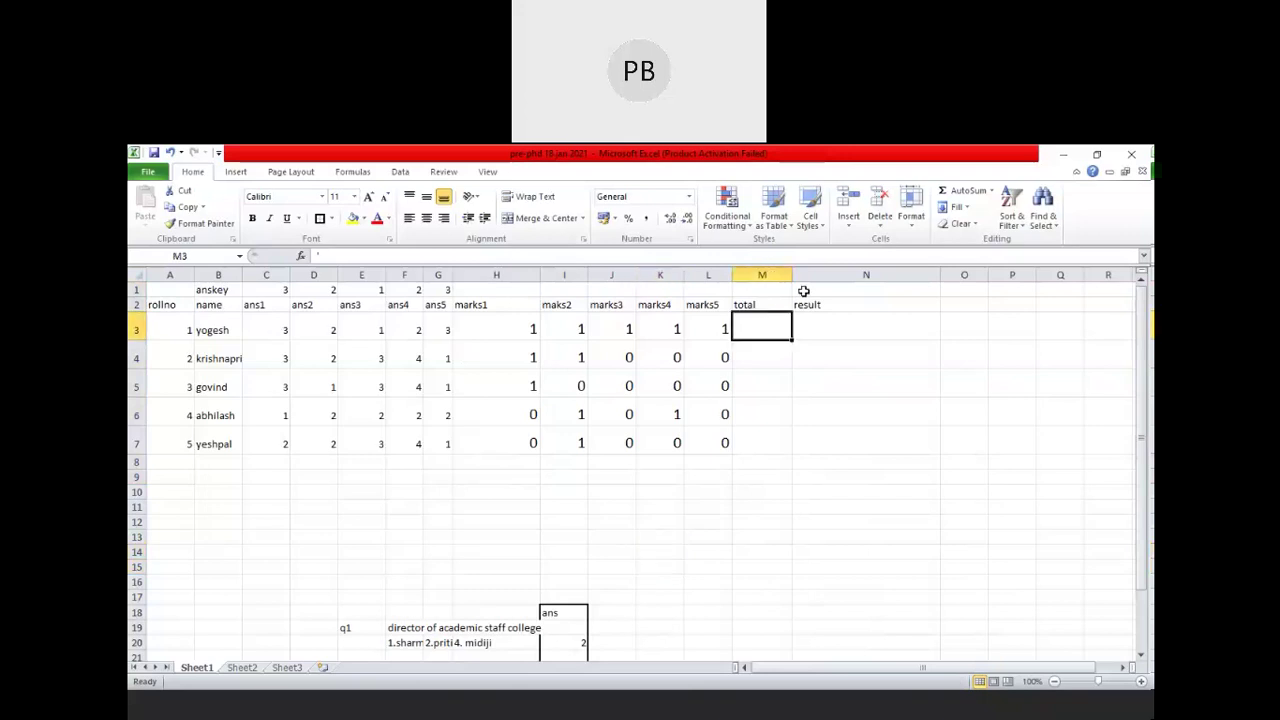
click(950, 192)
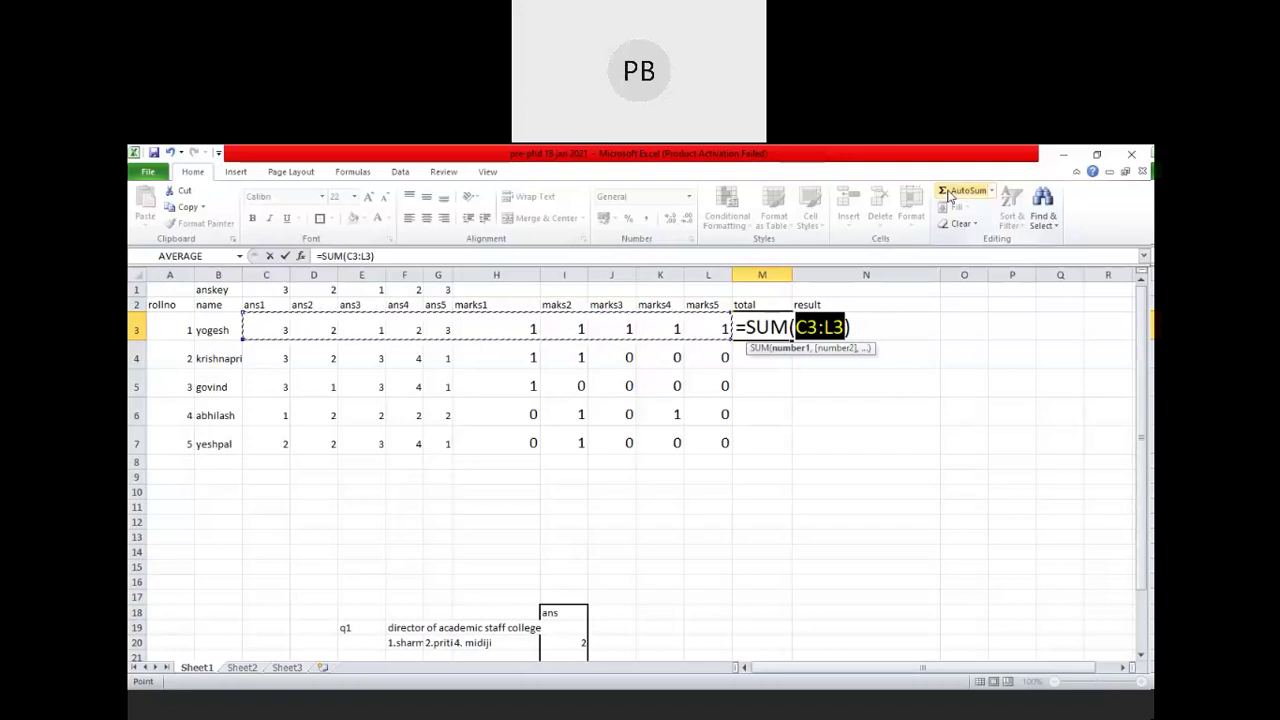
key(Return)
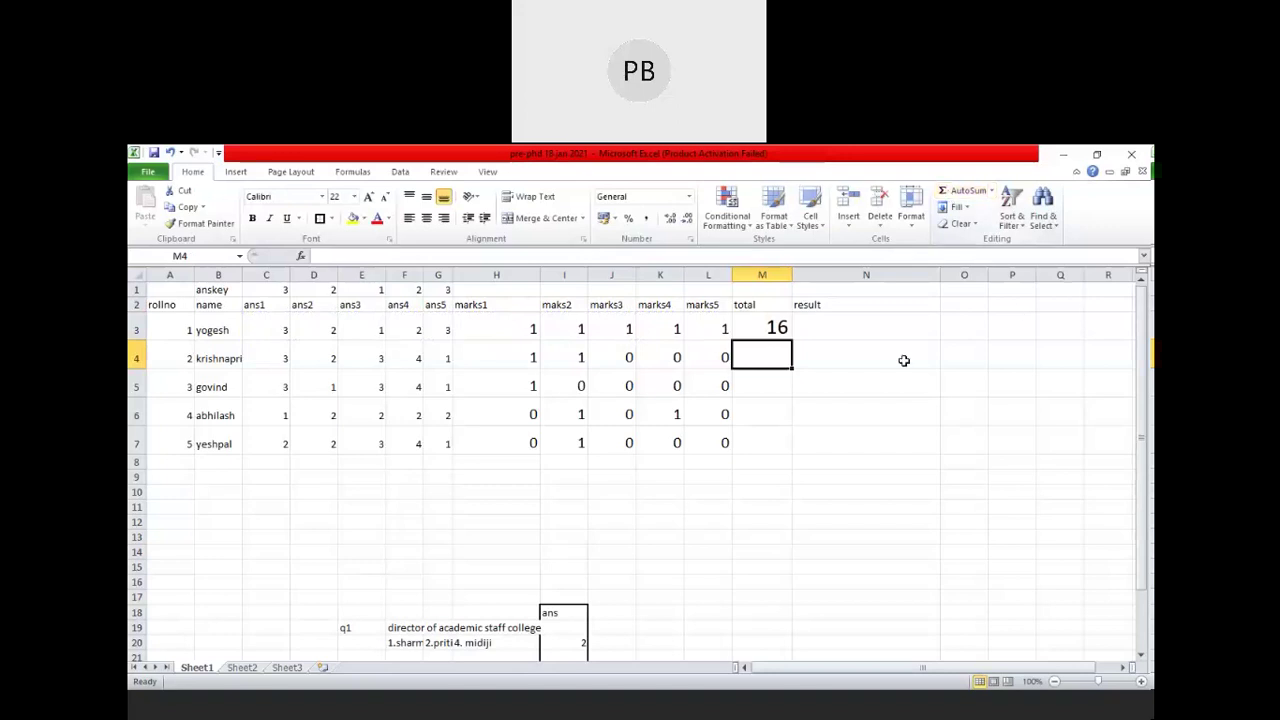
drag(708, 330, 762, 332)
click(752, 352)
Enter the formula =sum(H3:L3) in M3 to total only the first student's marks.
click(758, 329)
text(=)
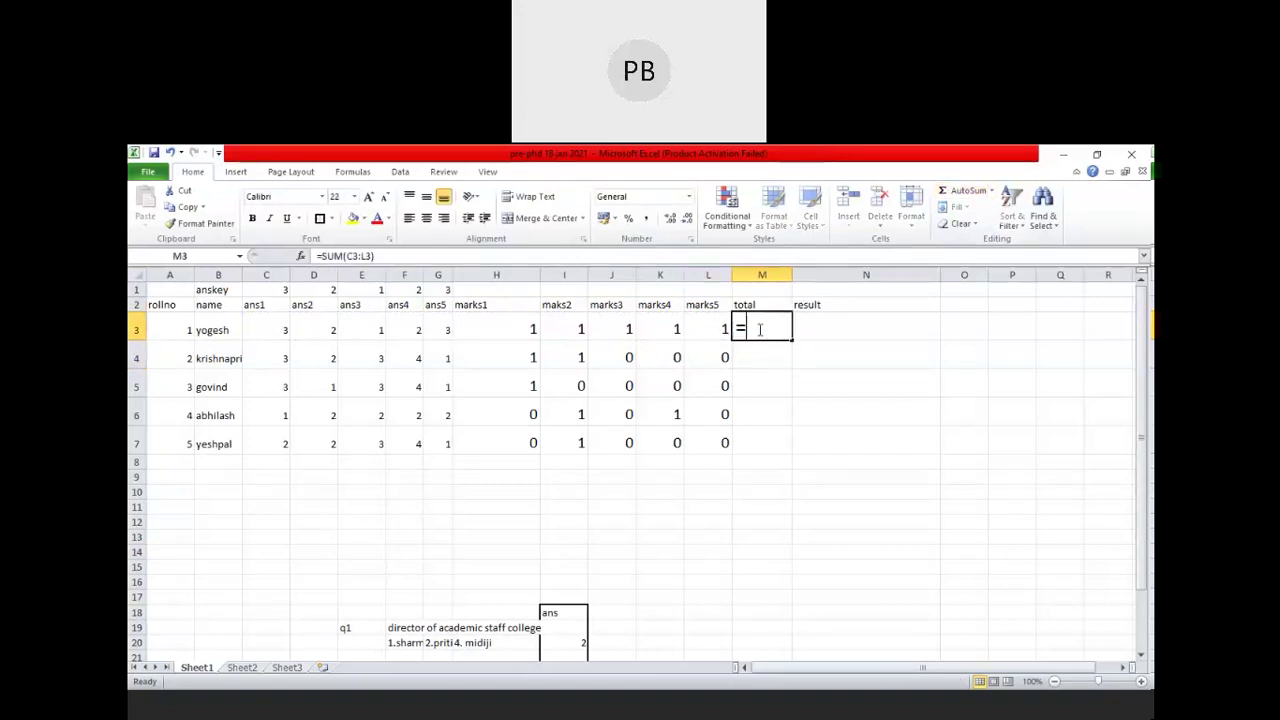
text(sum()
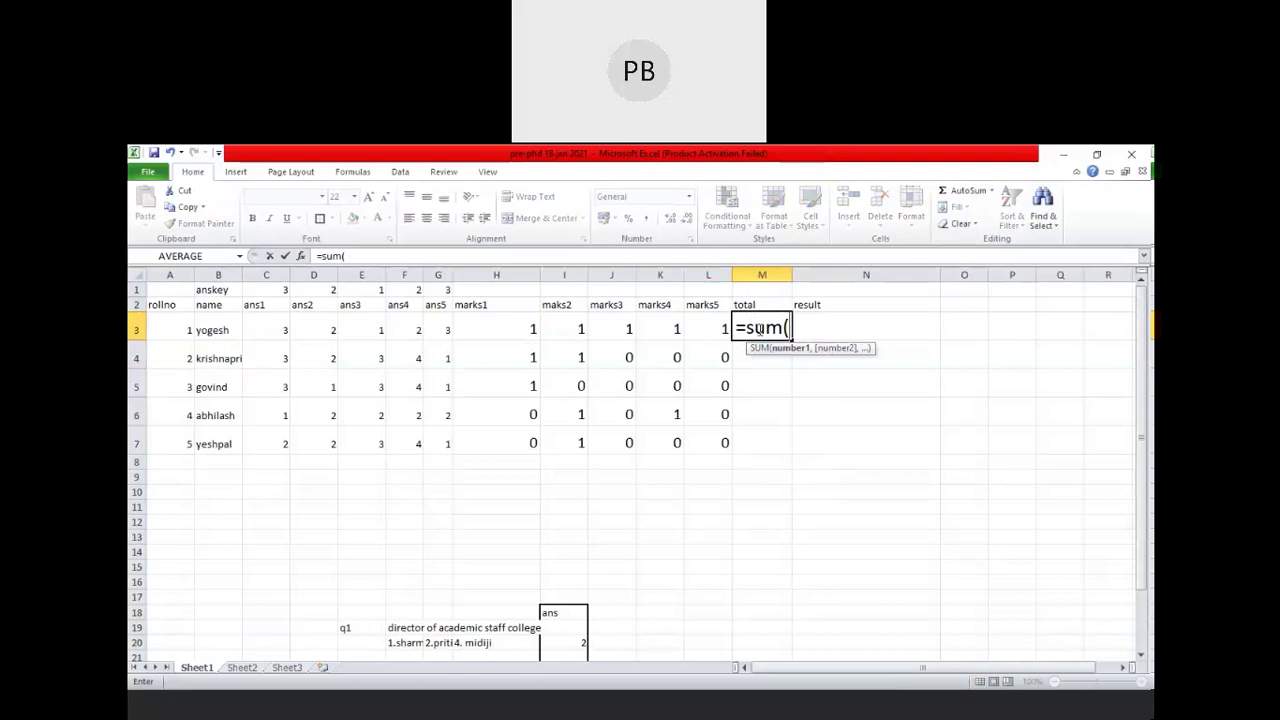
click(516, 333)
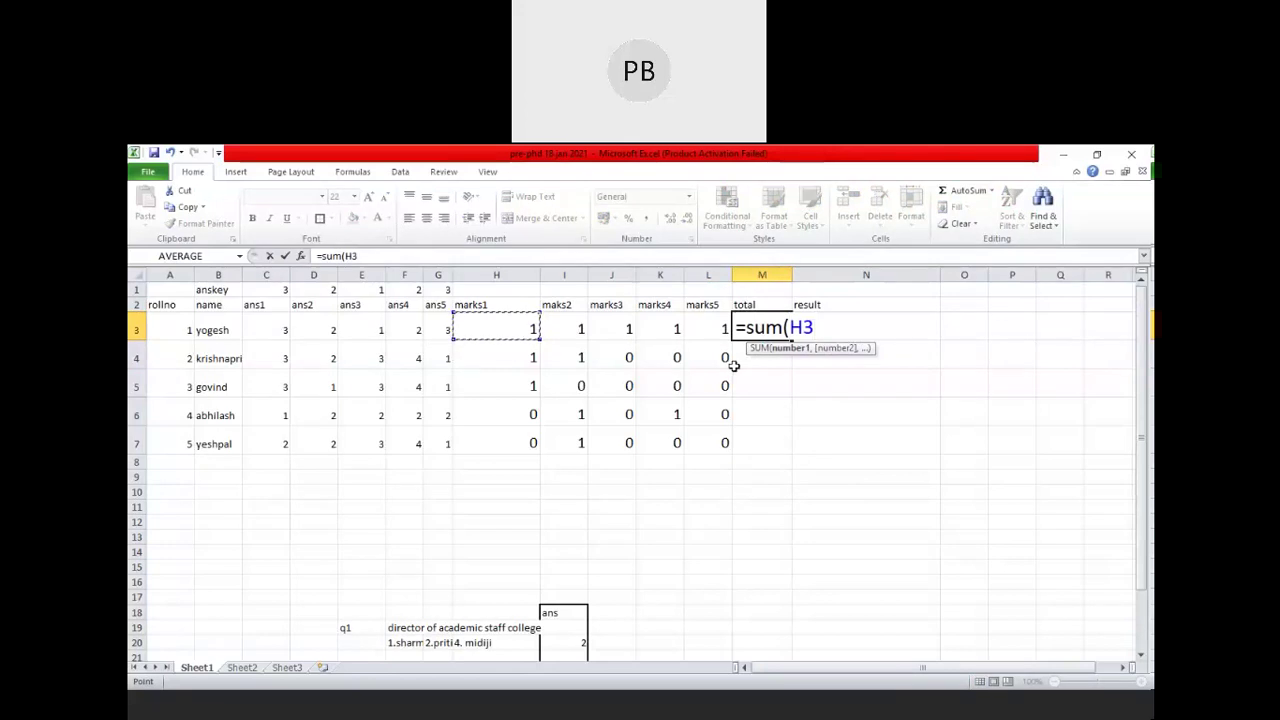
key(F8)
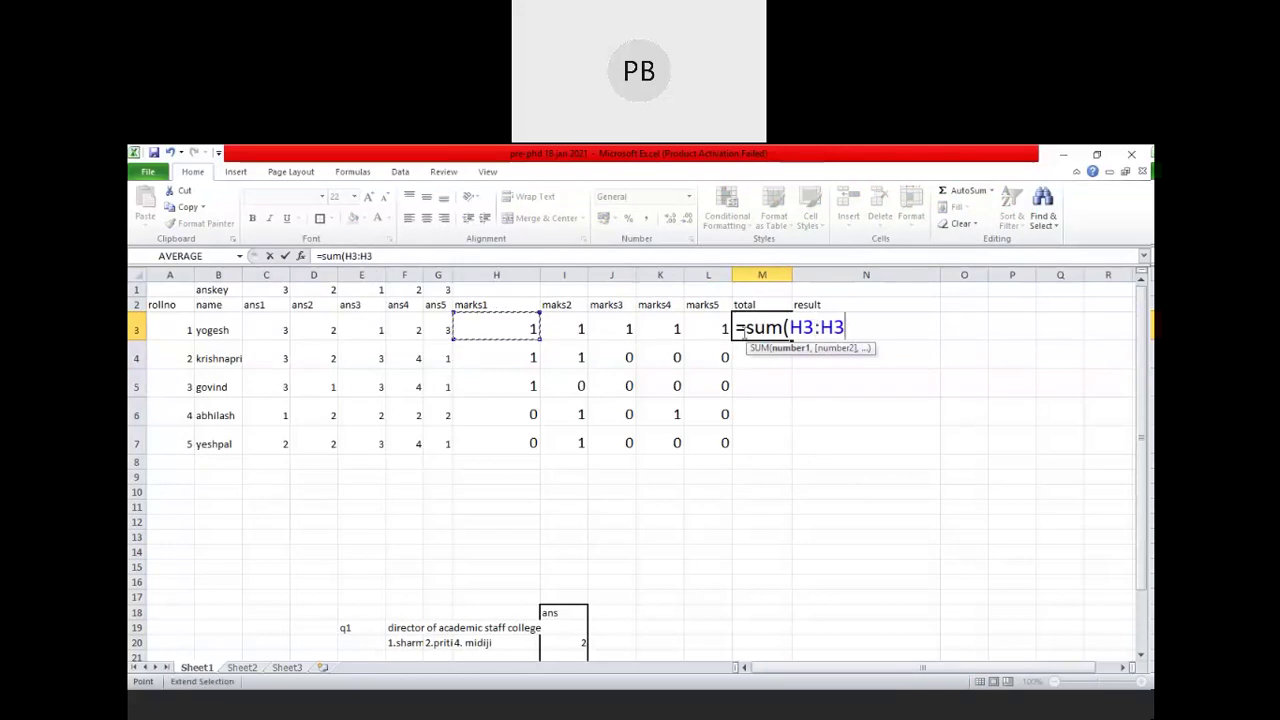
click(711, 331)
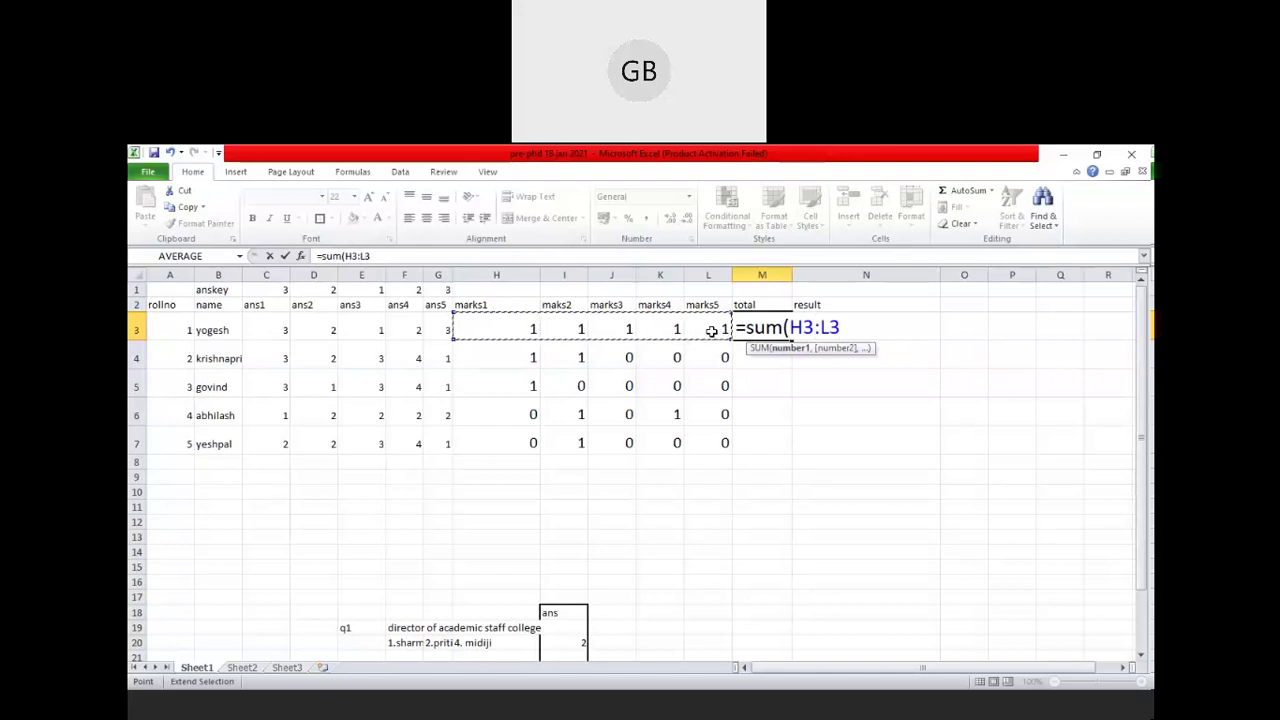
text())
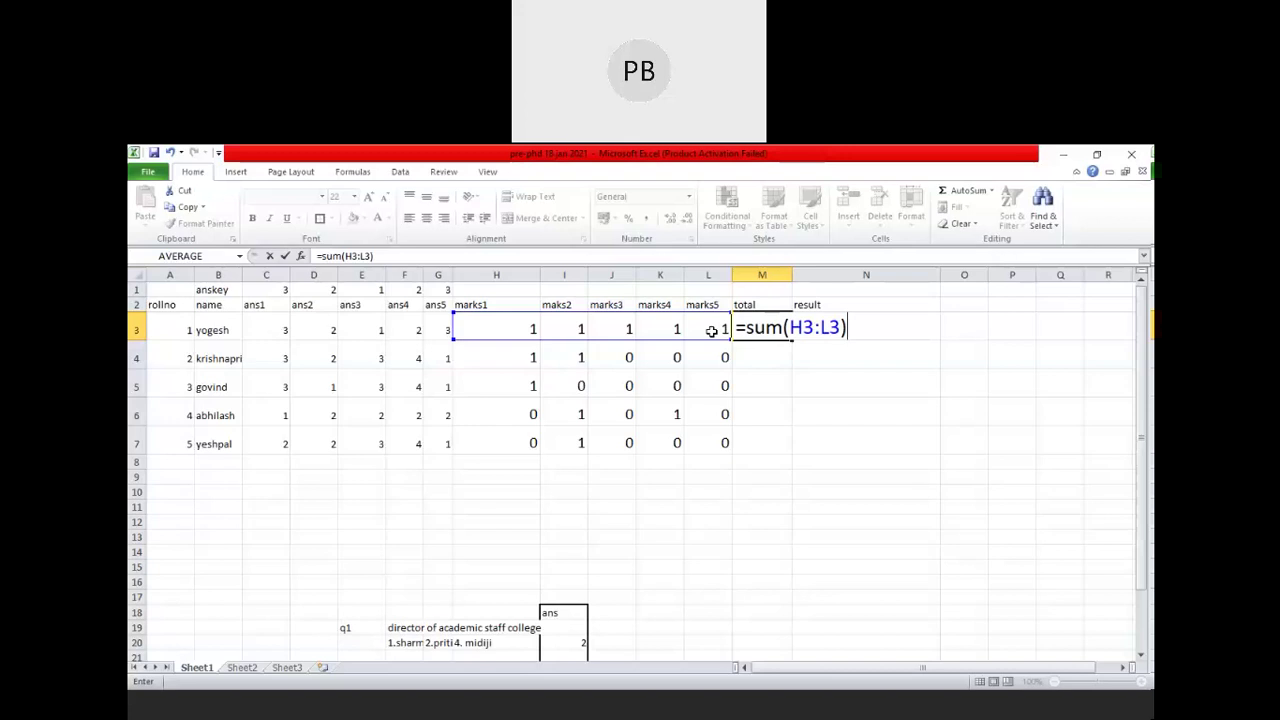
key(Return)
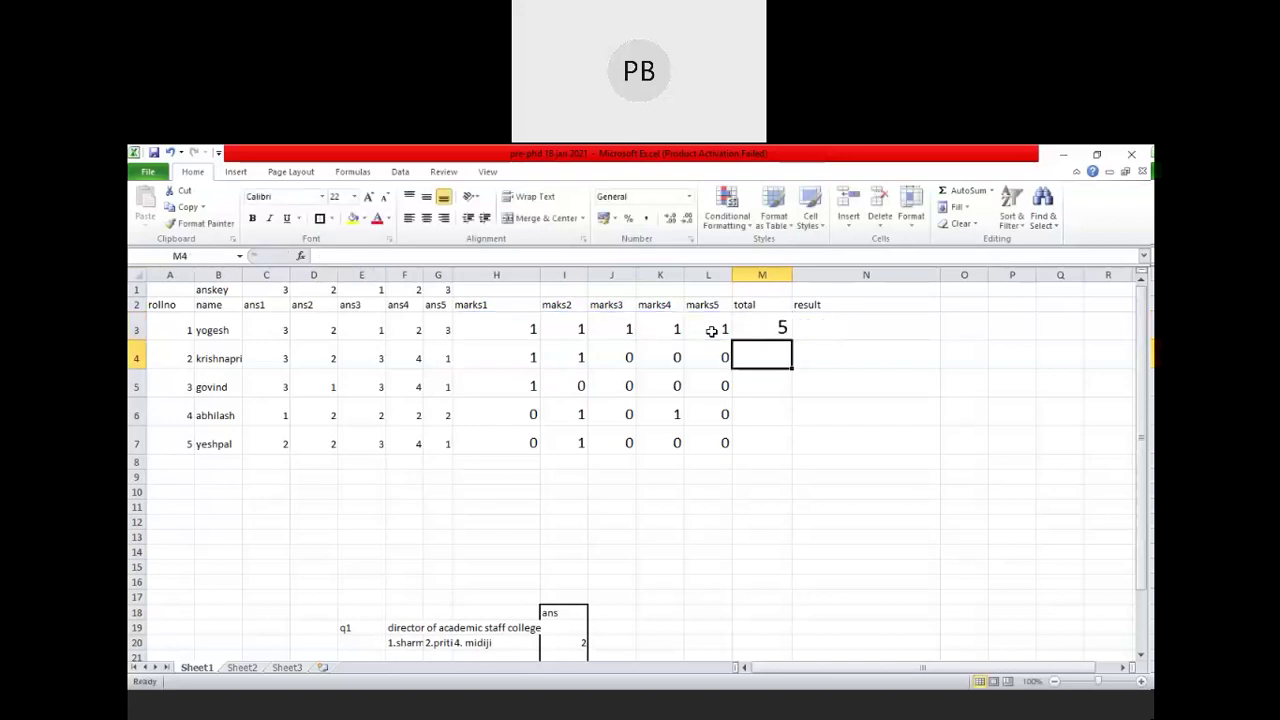
Fill the total formula from M3 down to M7 for the remaining students.
click(772, 334)
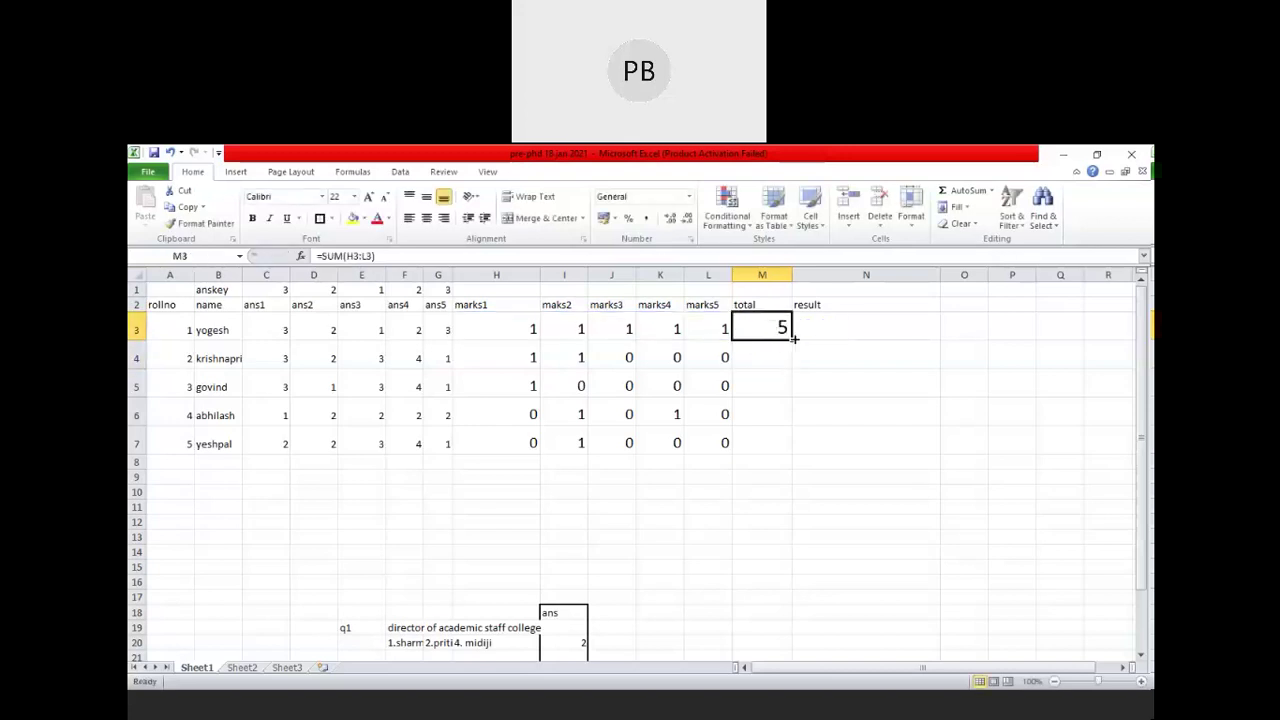
drag(790, 343, 790, 458)
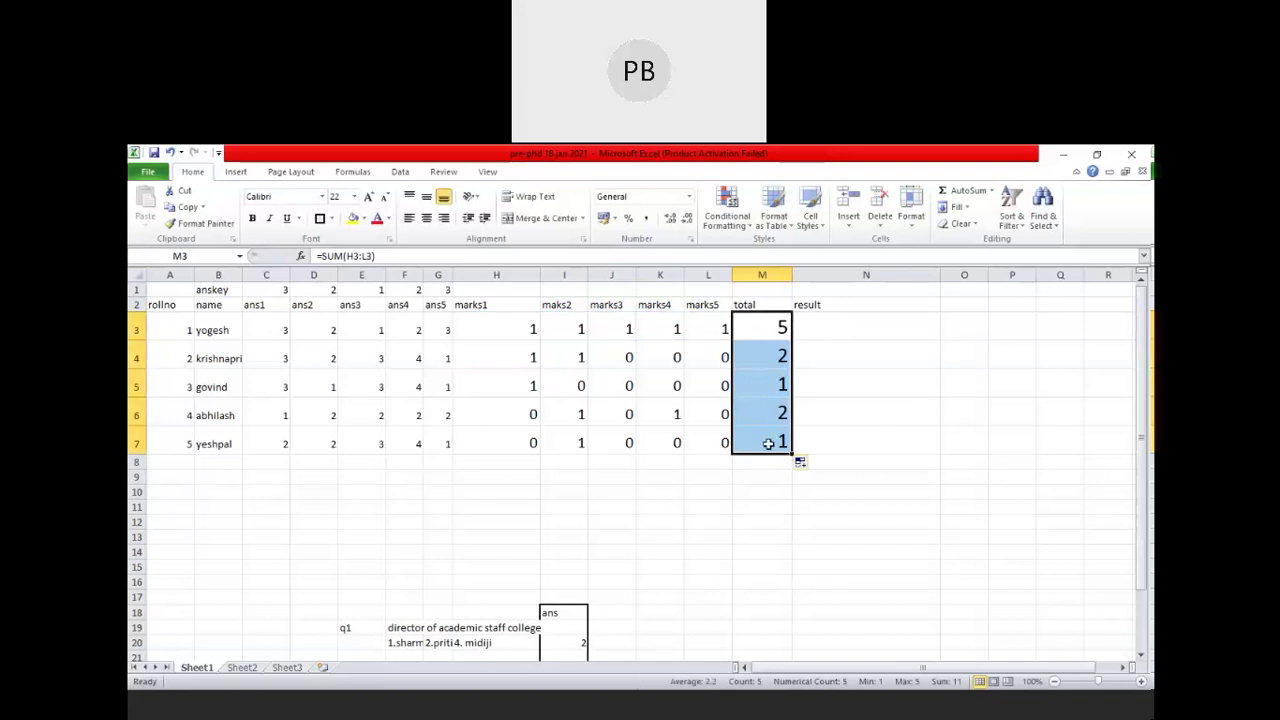
click(754, 416)
Enter the formula =if(m3>=2.5,"pass","fail") in N3 to determine the first student's result.
click(830, 322)
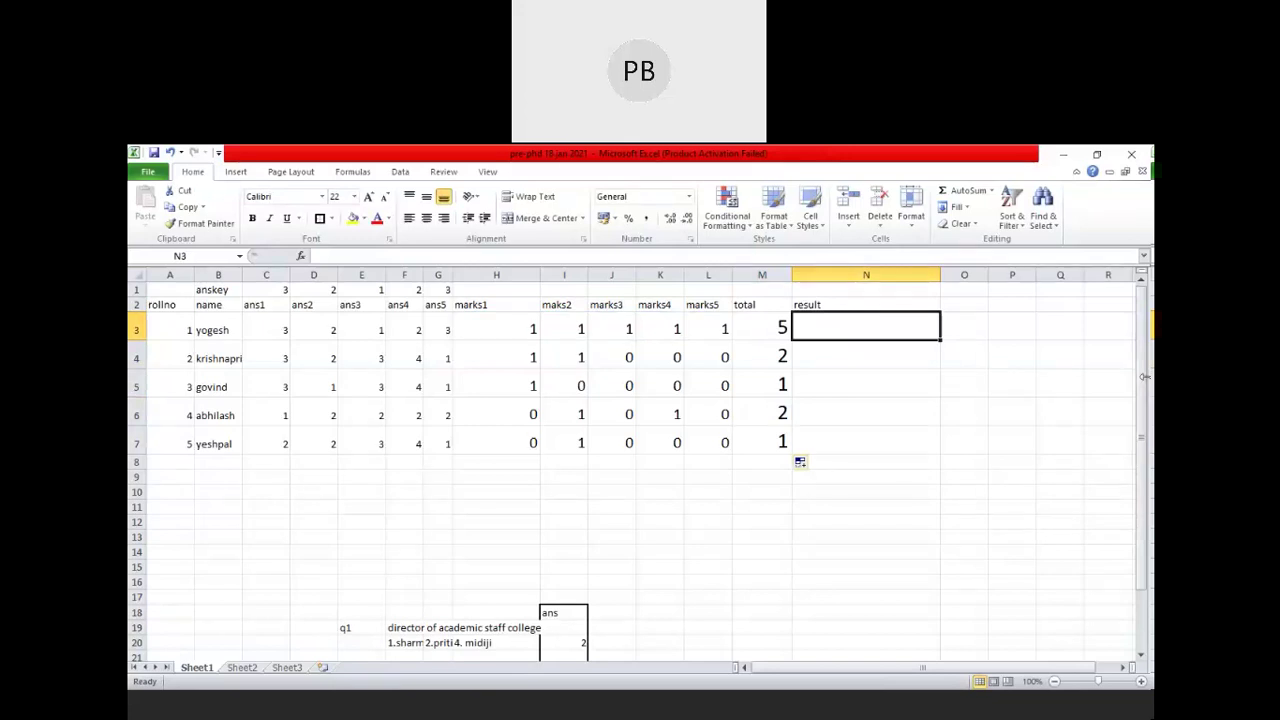
text(=if)
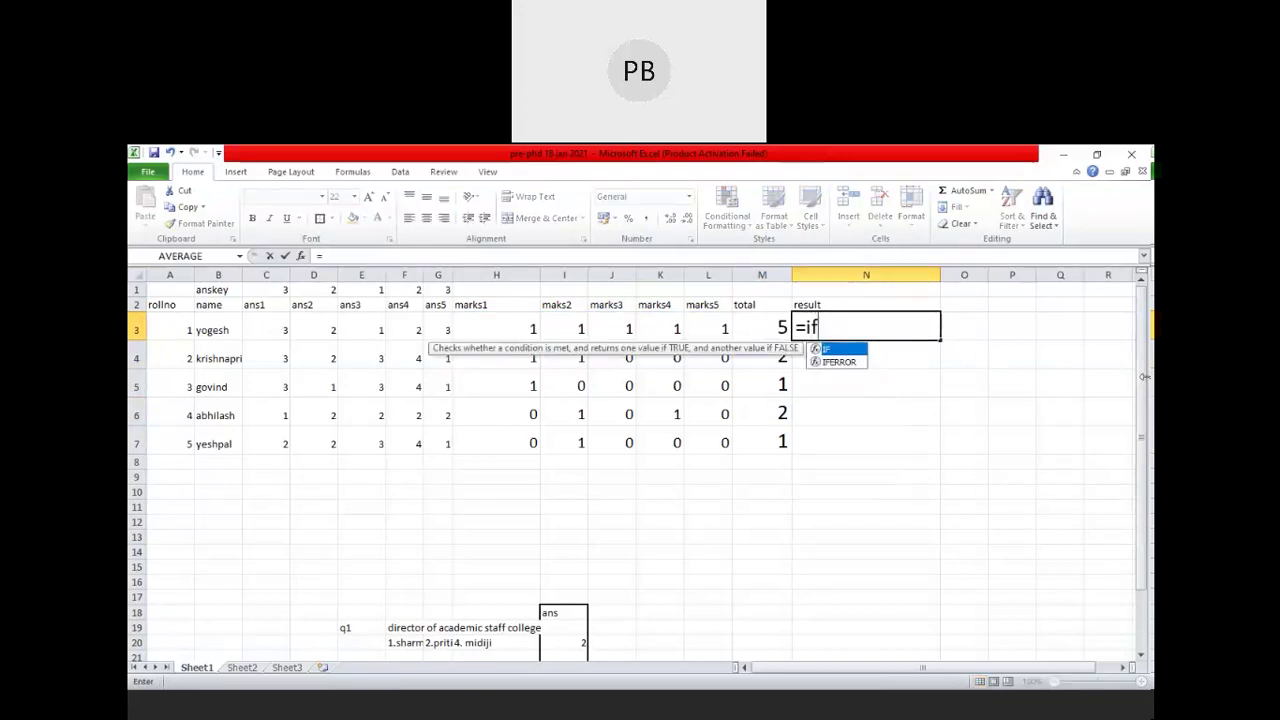
text(()
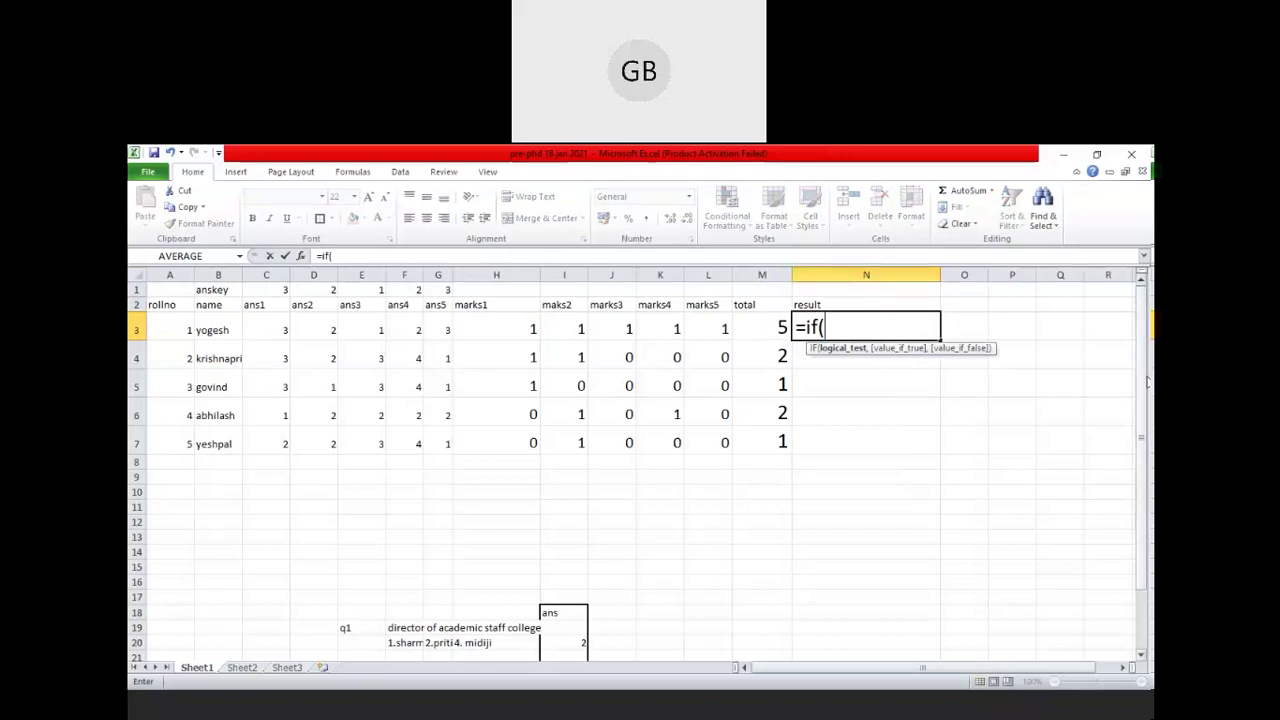
text(m)
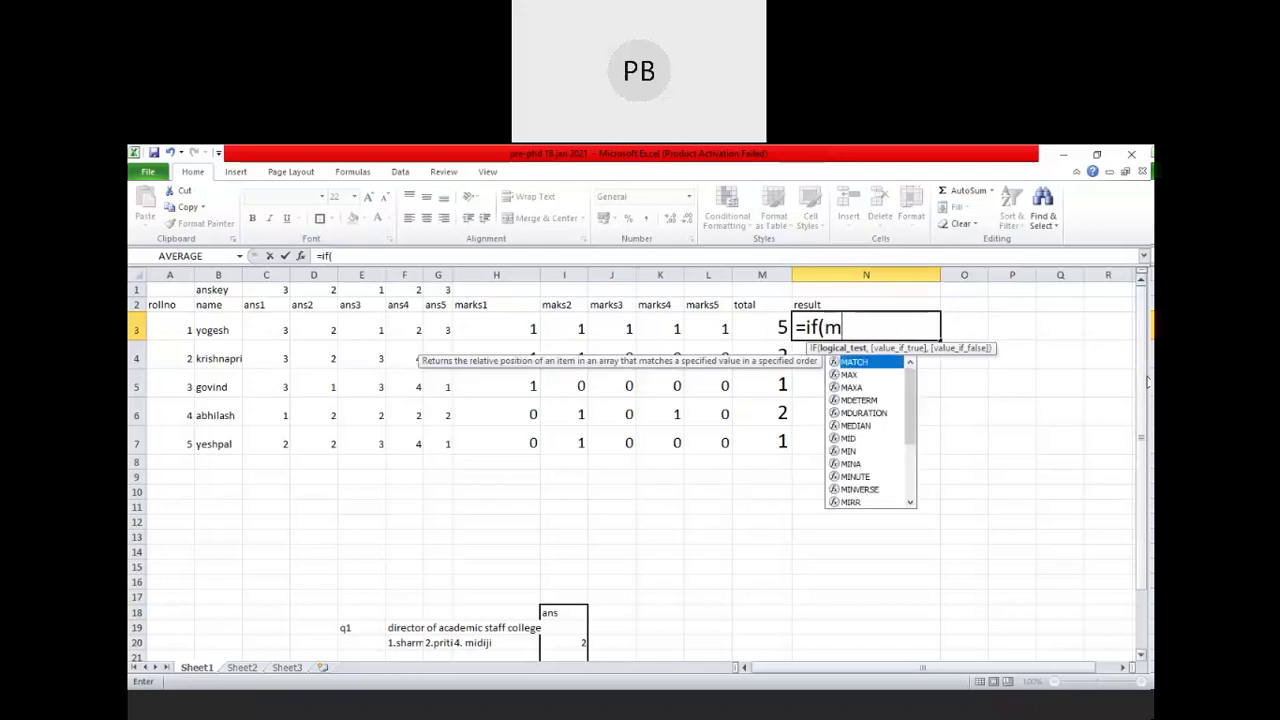
text(3>=2.5)
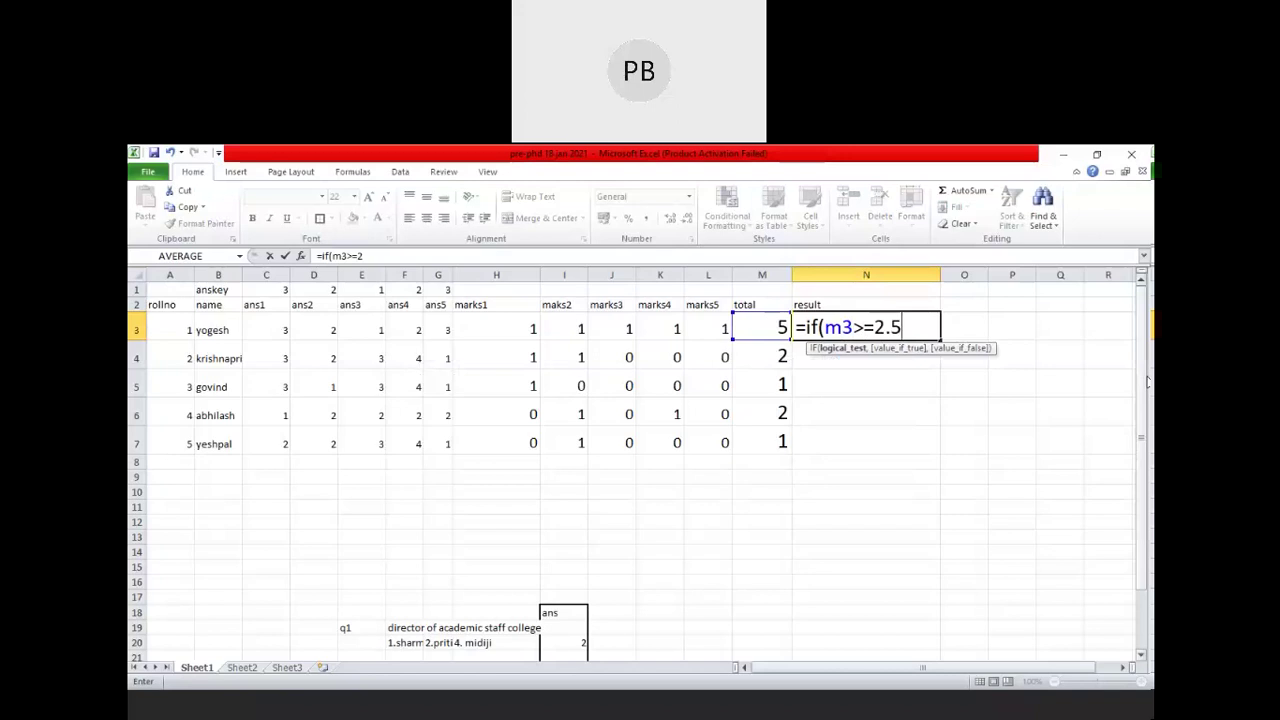
text(,)
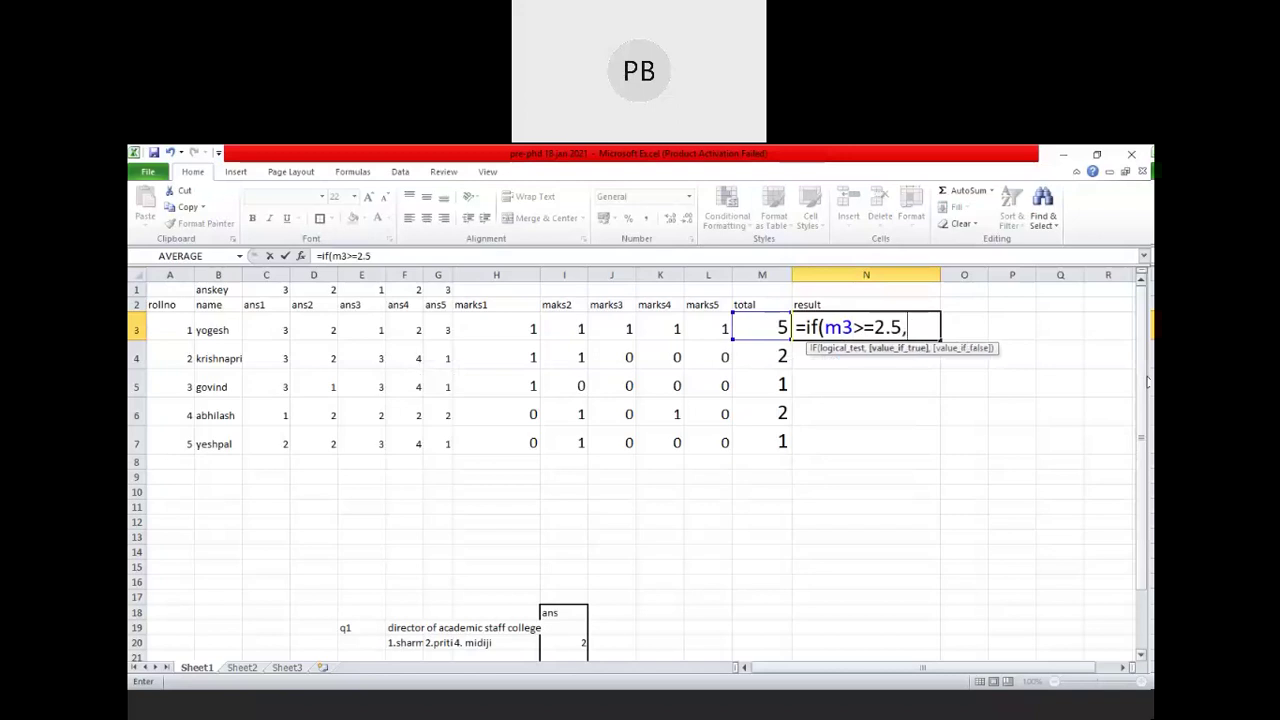
text("pass","f)
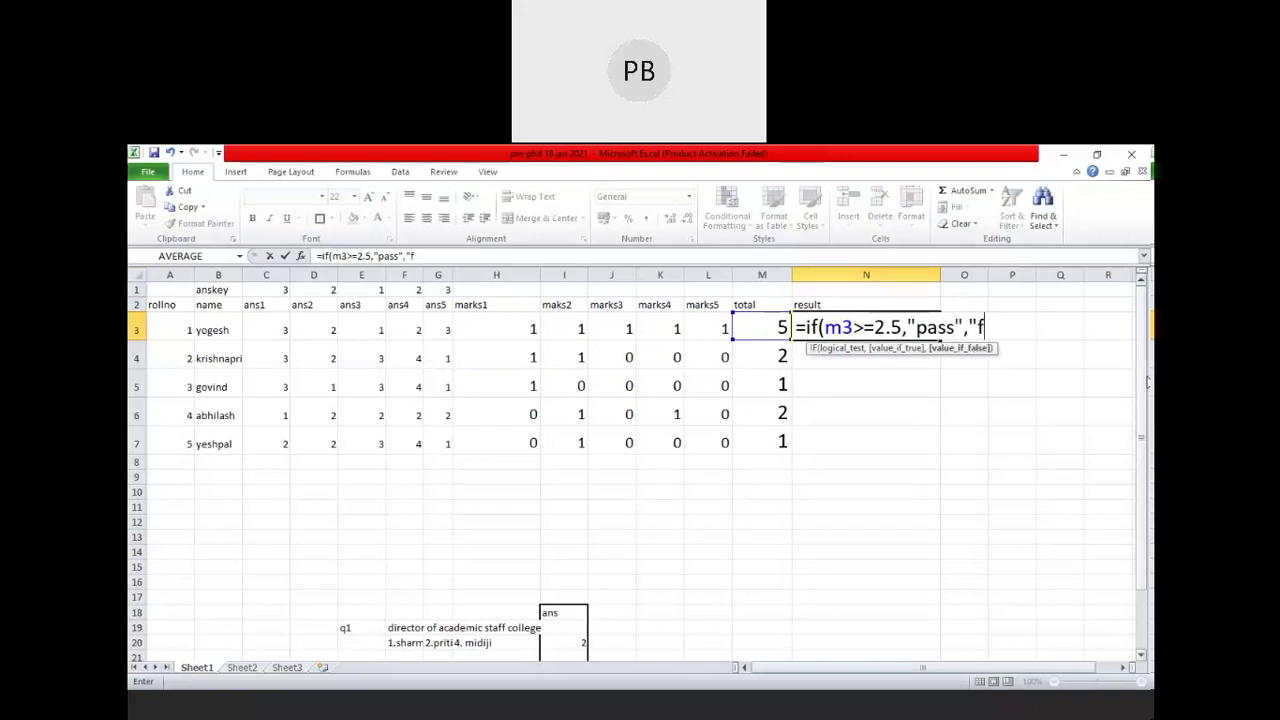
text(ail")
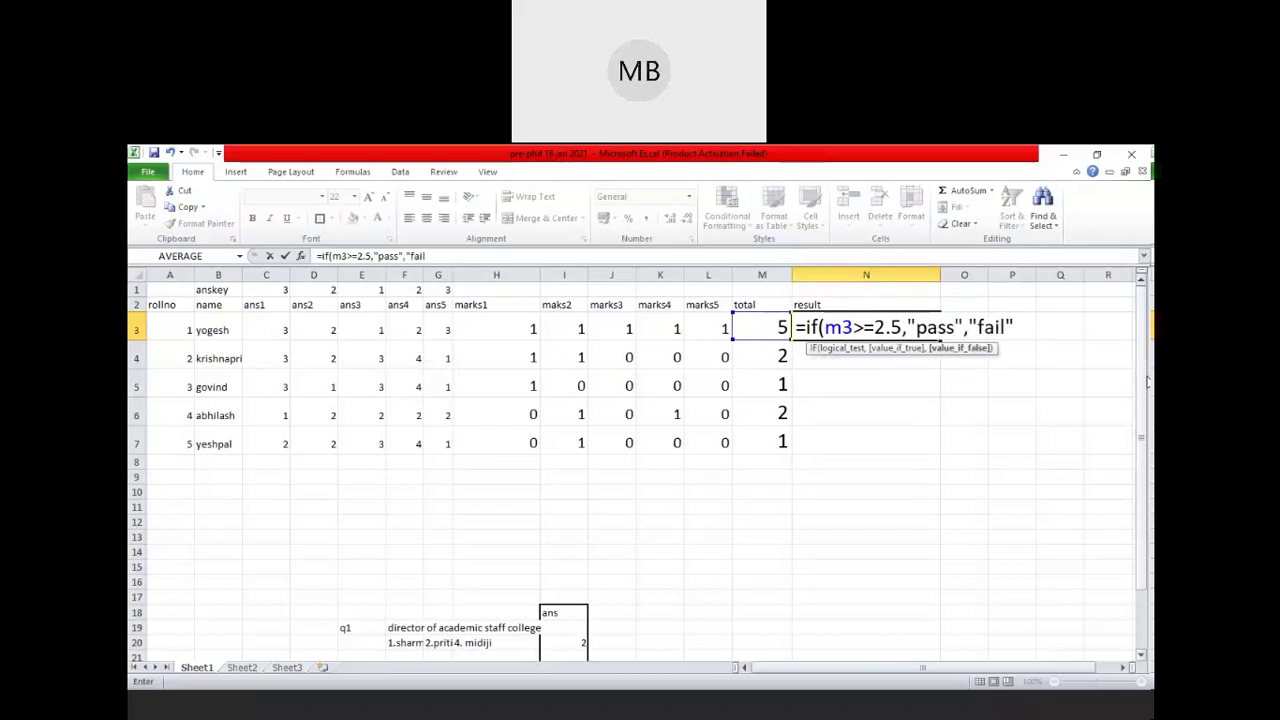
text())
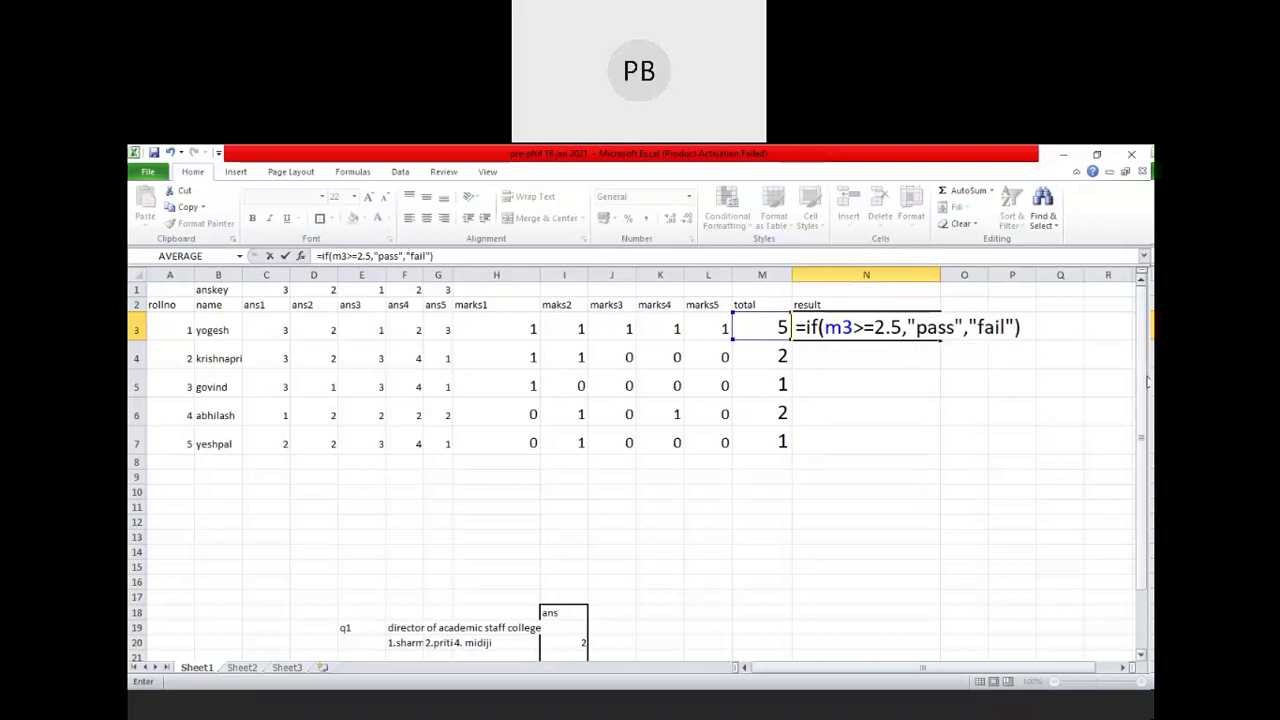
key(Return)
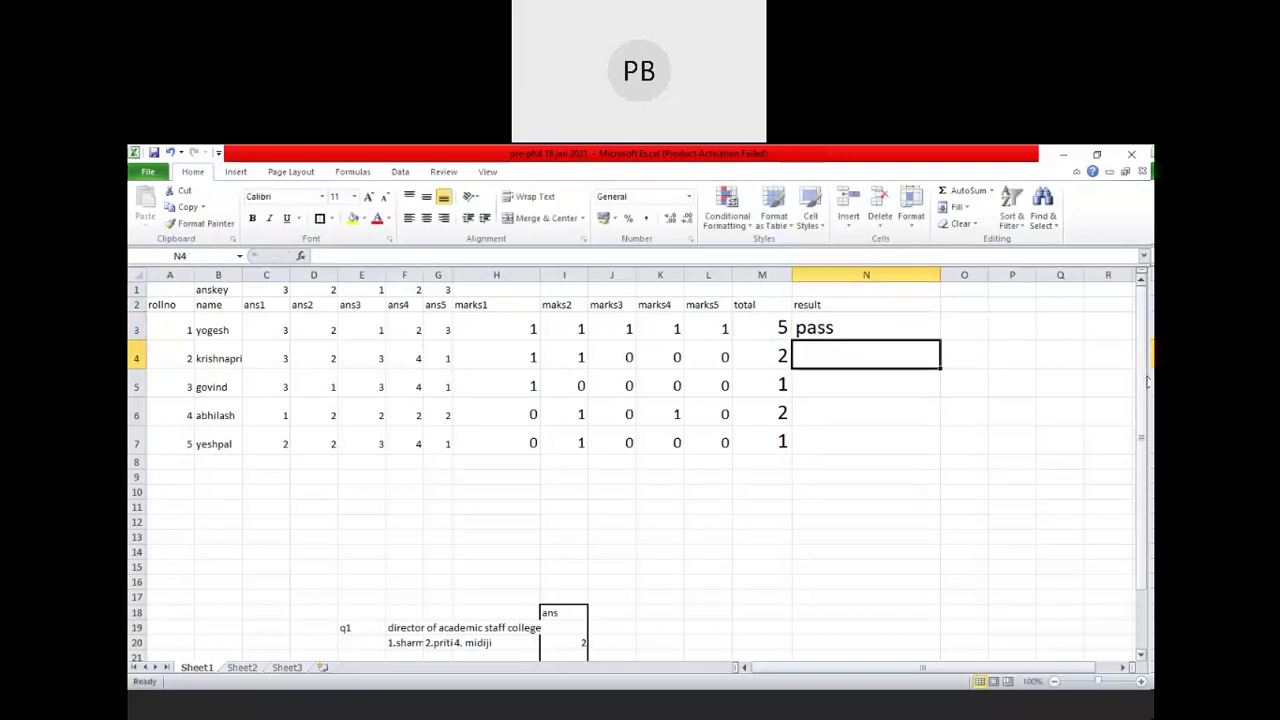
Fill the pass/fail formula from N3 down to N7 for the remaining students.
click(847, 327)
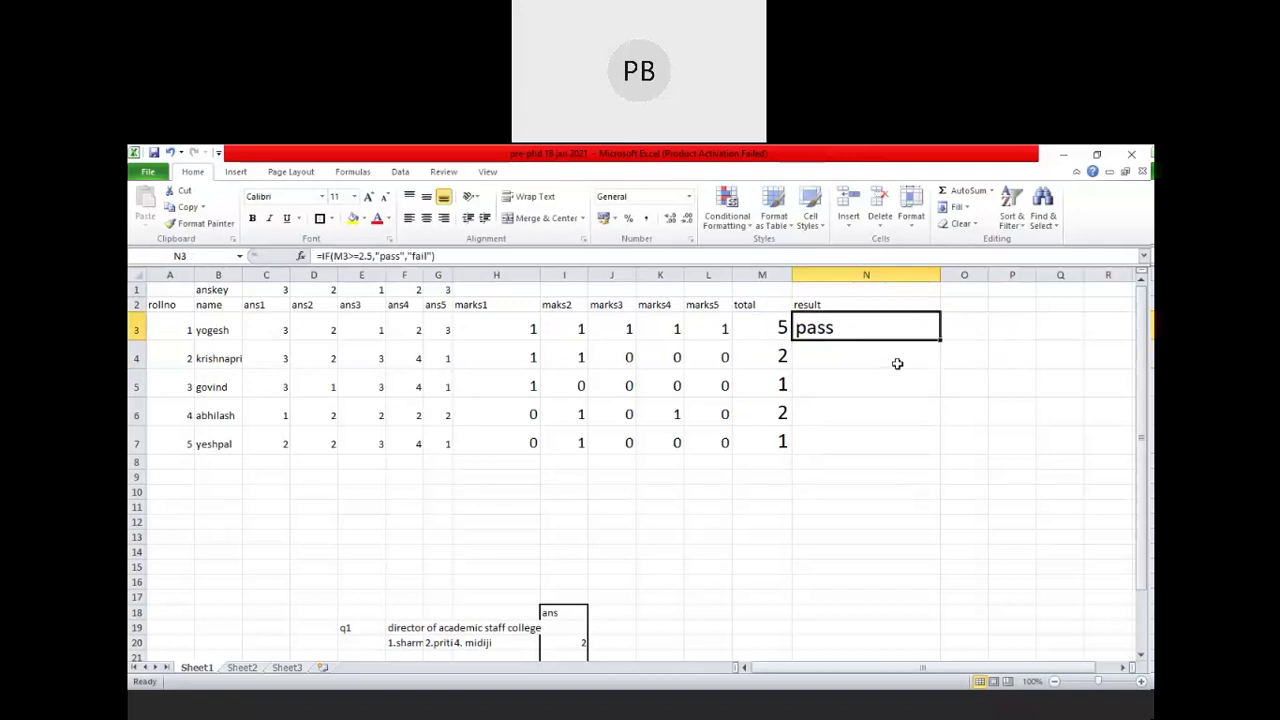
drag(940, 340, 942, 444)
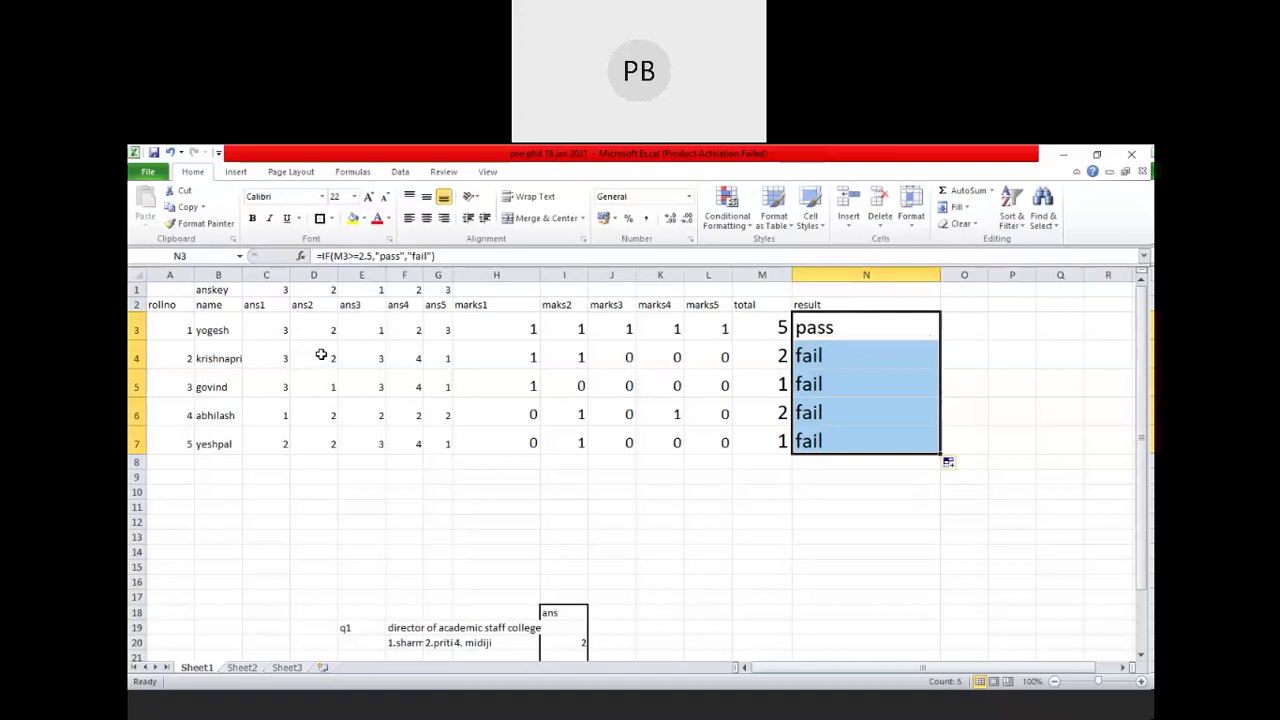
click(356, 362)
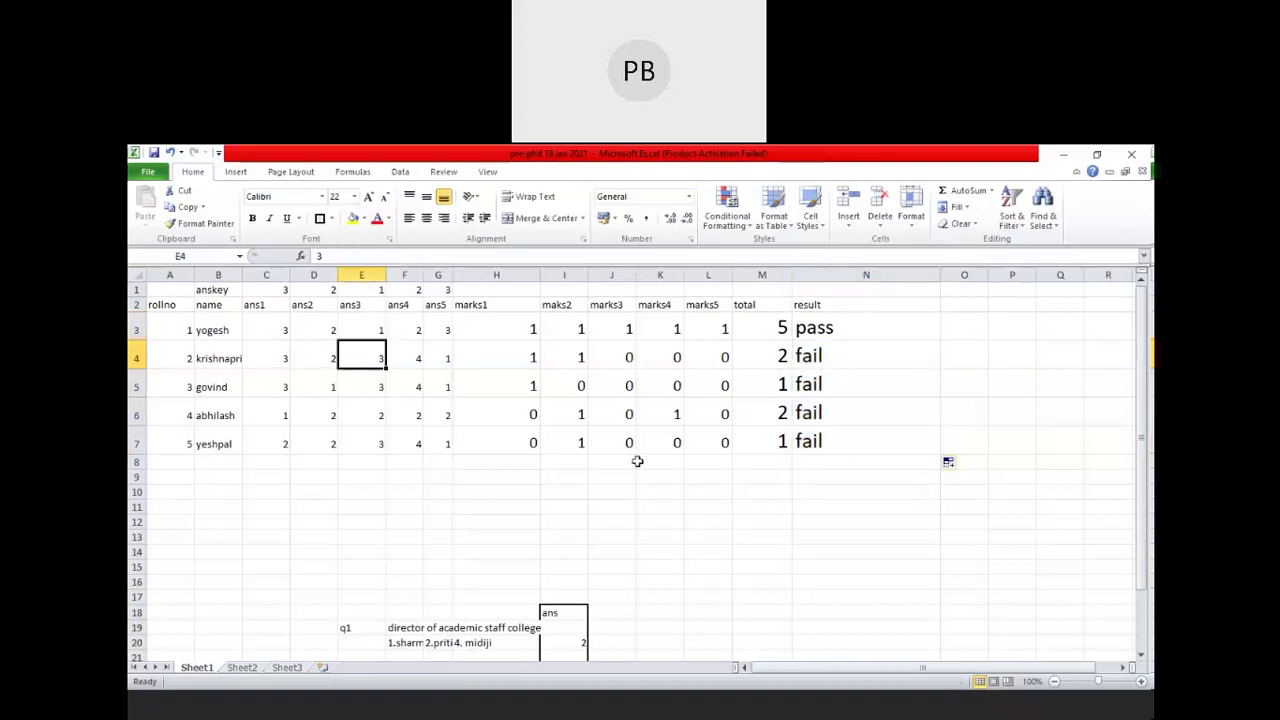
Change the second student's answers in row 4 to 1 for ans3 and 2 for ans4.
text(1)
key(Tab)
text(2)
key(Tab)
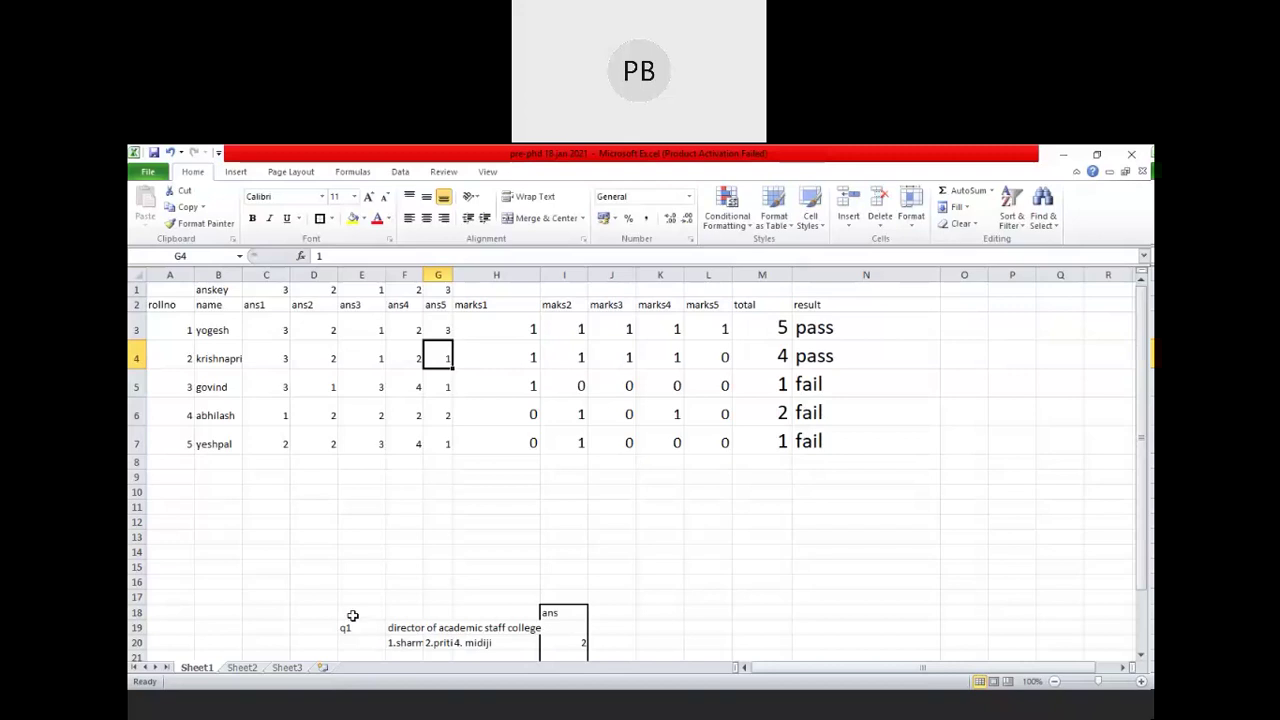
Change the fifth student's answers in row 7 to 3 for ans1 and 1 for ans3.
click(273, 439)
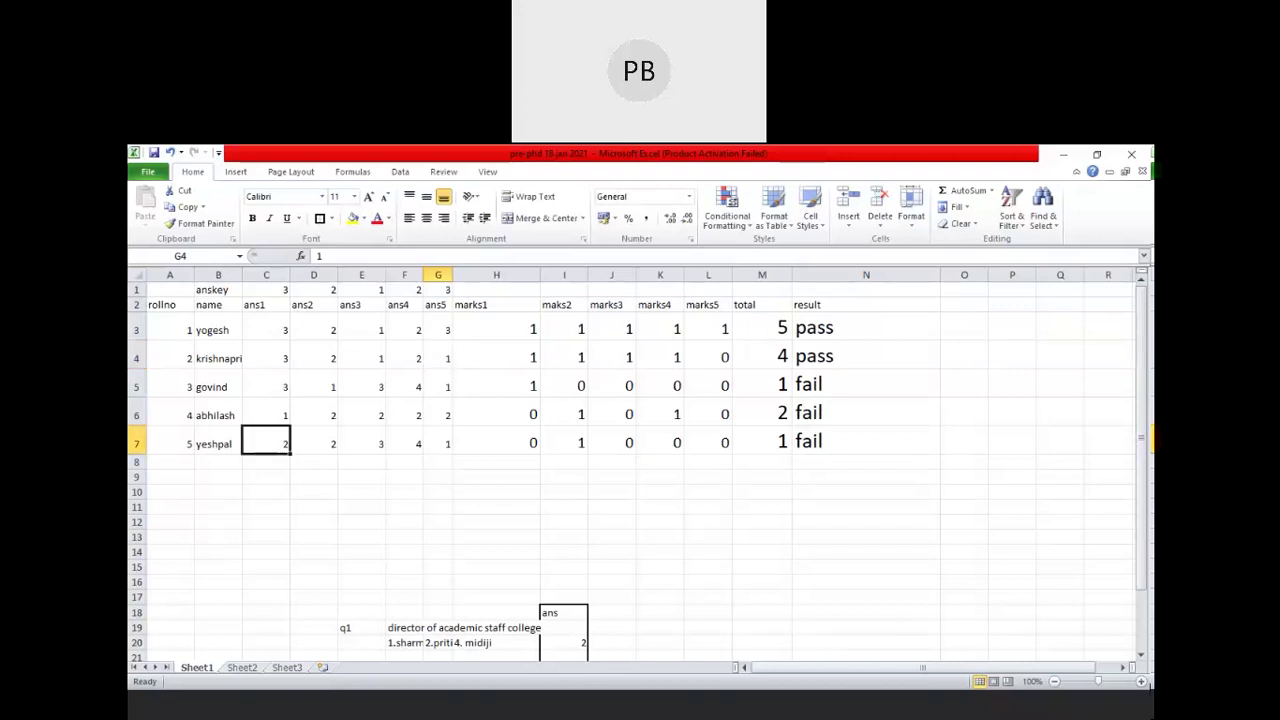
text(3)
key(Tab)
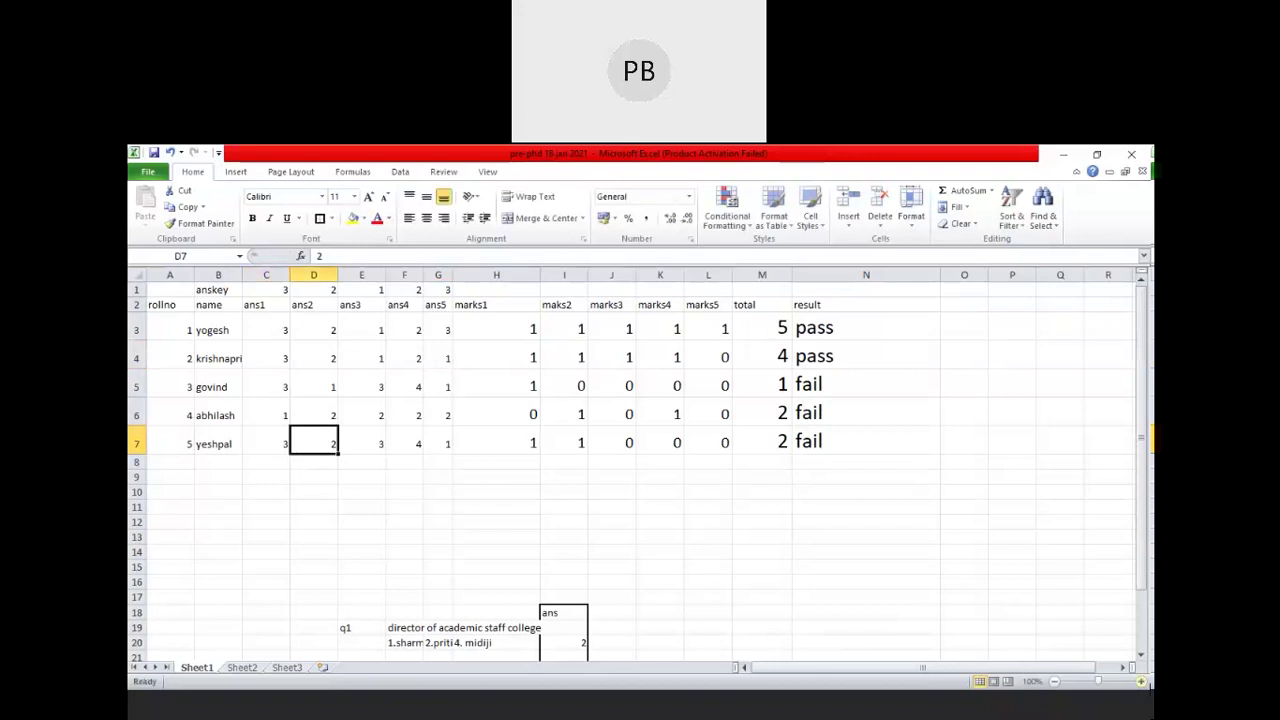
key(Tab)
text(1)
key(Tab)
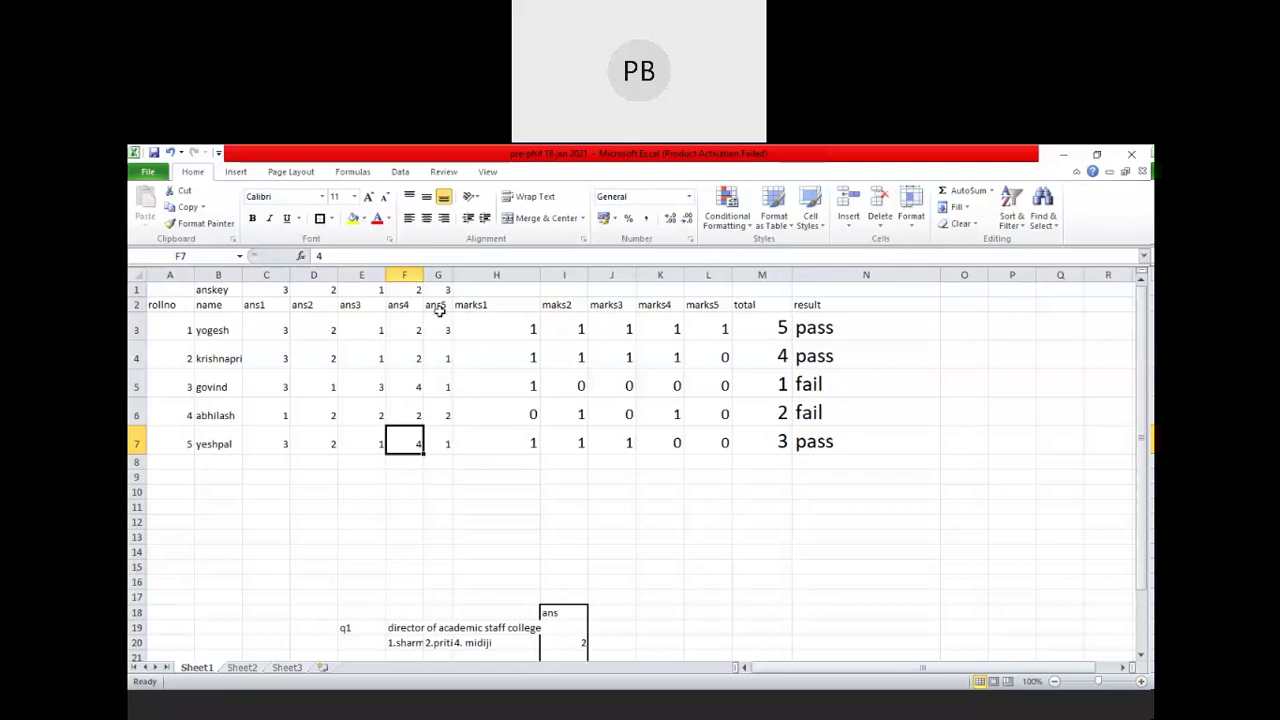
Widen the ans5 column G slightly and narrow the marks1 column H to about the width of its neighbours.
drag(455, 275, 470, 276)
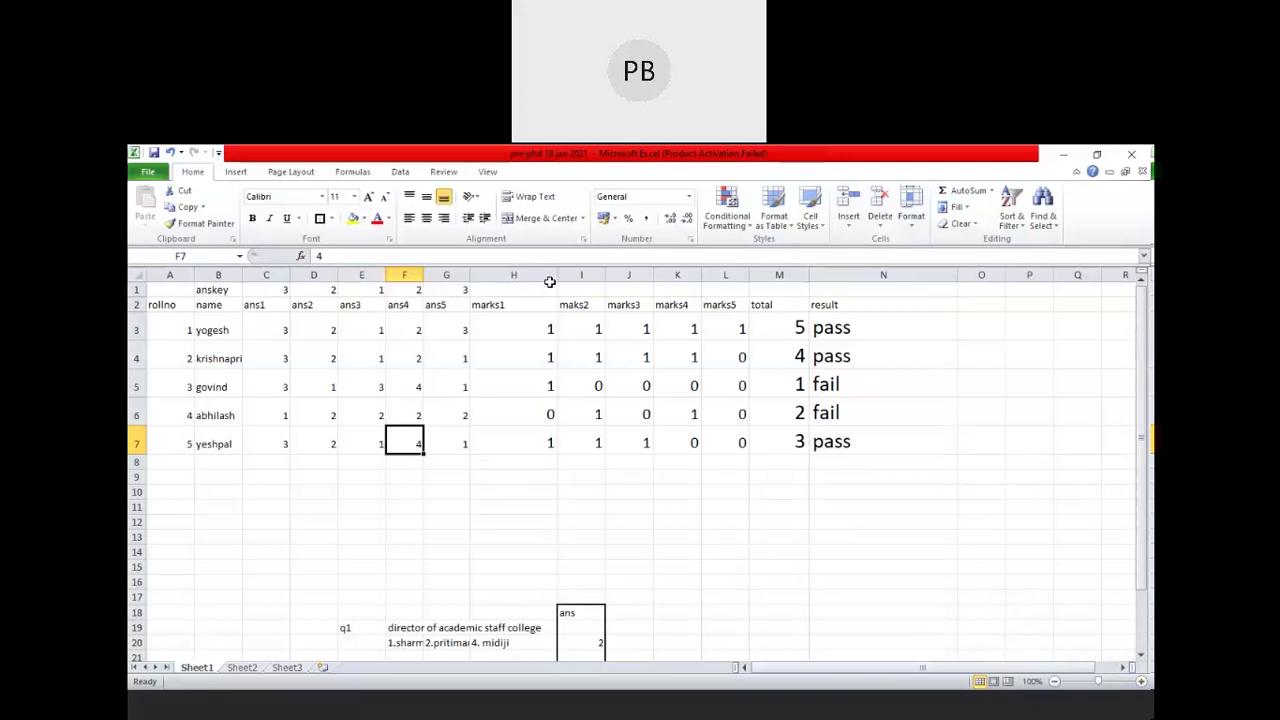
drag(557, 274, 519, 274)
click(606, 490)
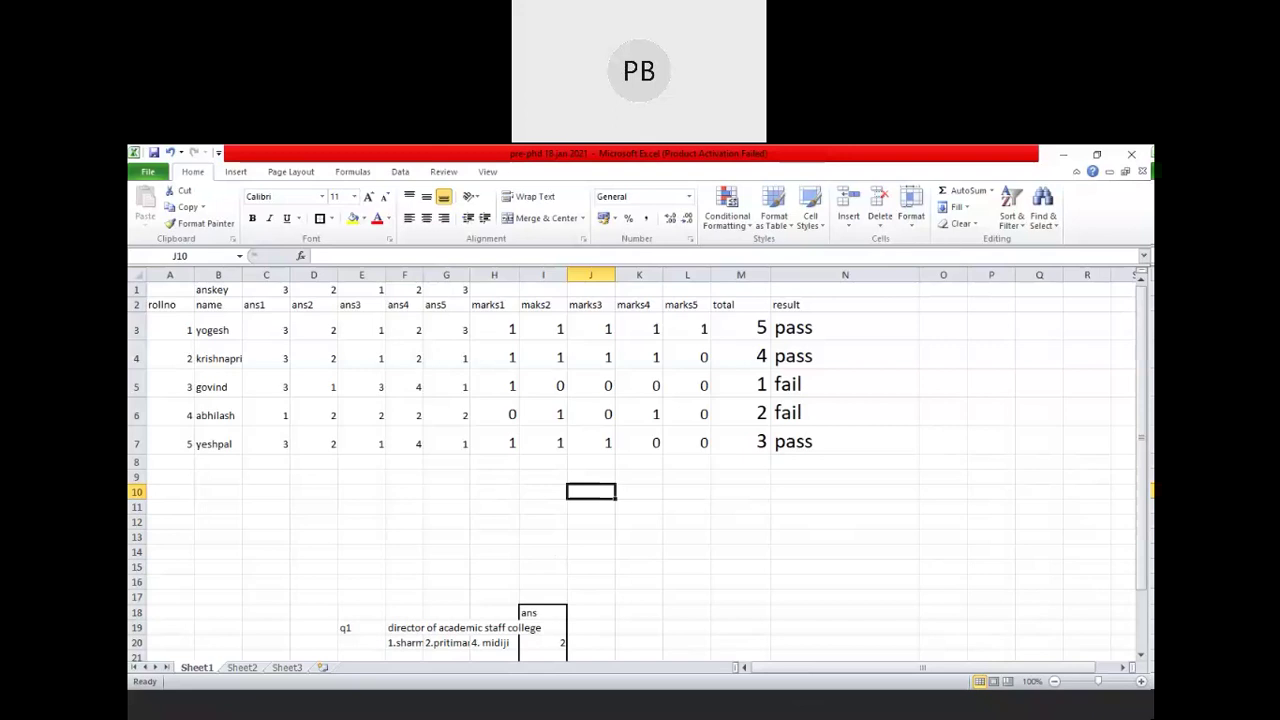
Save the workbook, and also use Save As with the name pre-phd 18 jan 2021 in the Pre-Phd 2021 folder, replacing the existing file.
click(145, 173)
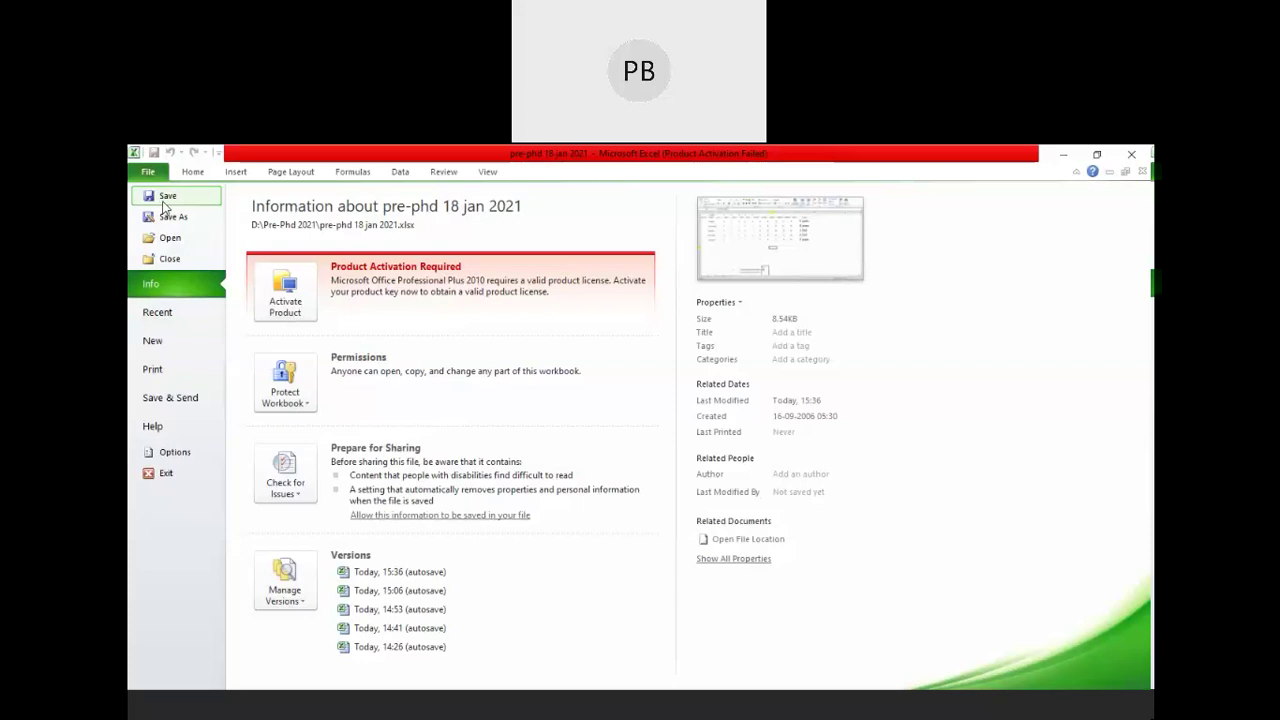
click(163, 200)
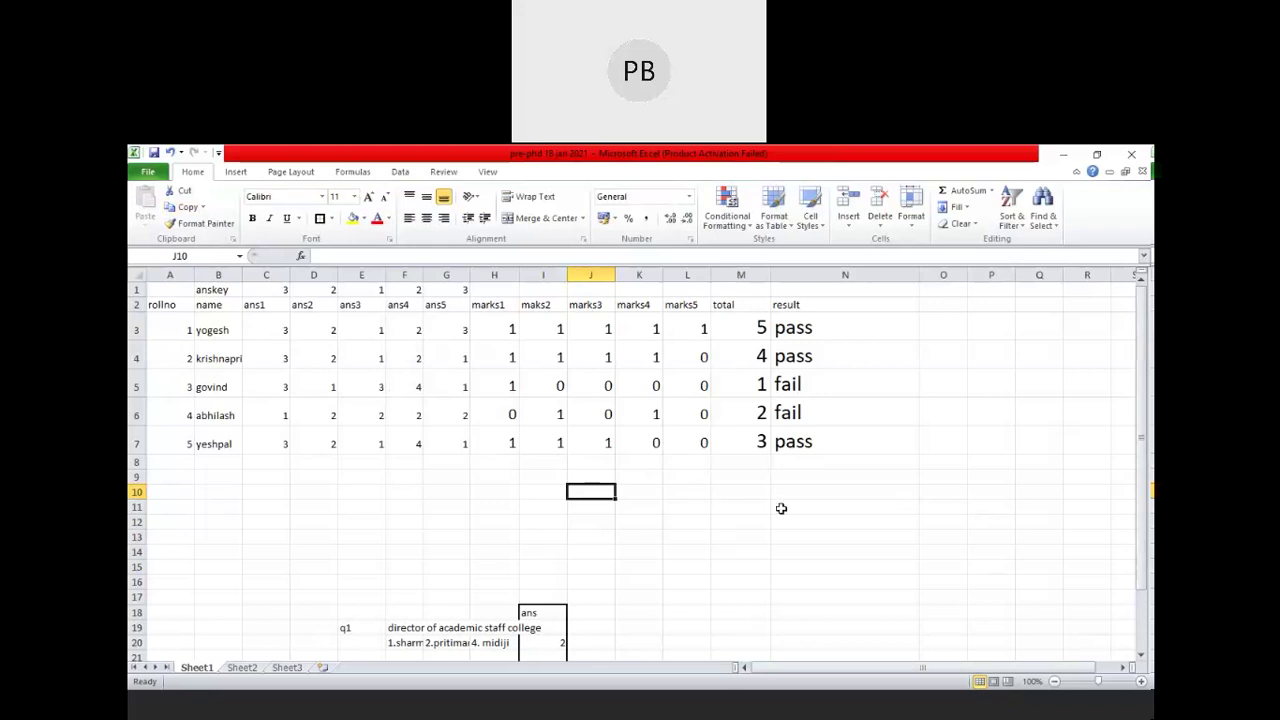
click(152, 172)
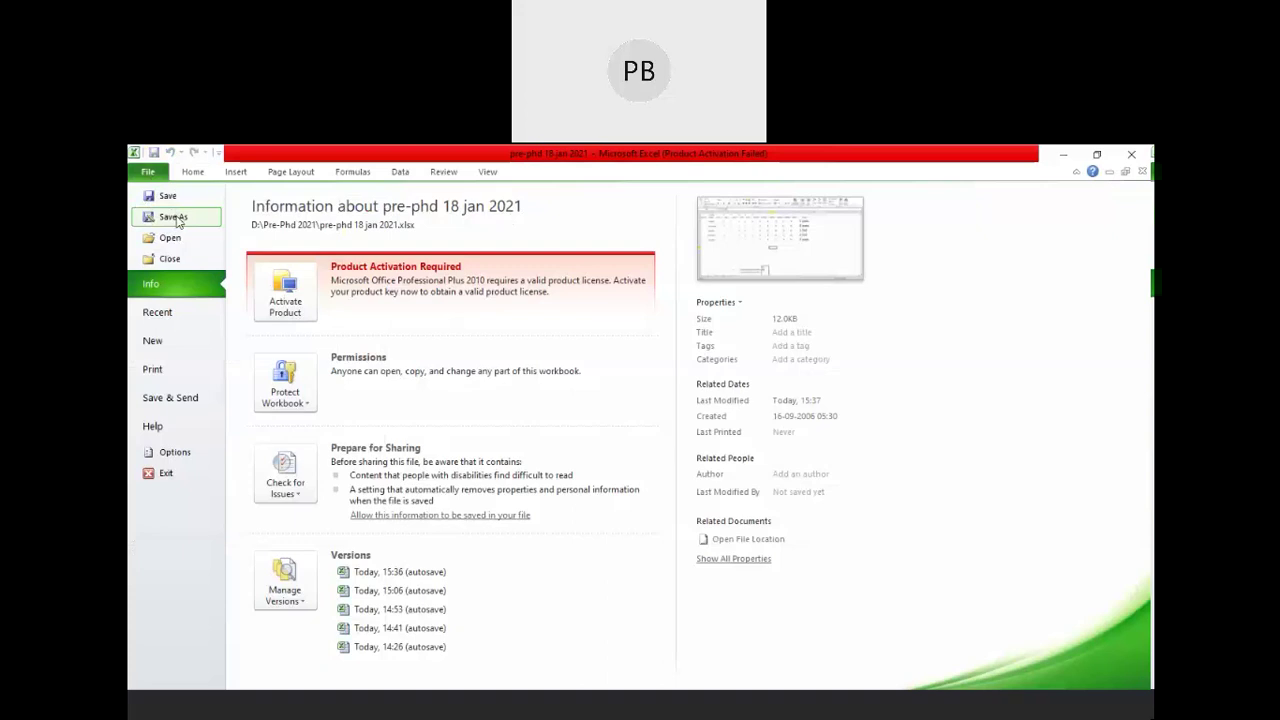
key(Escape)
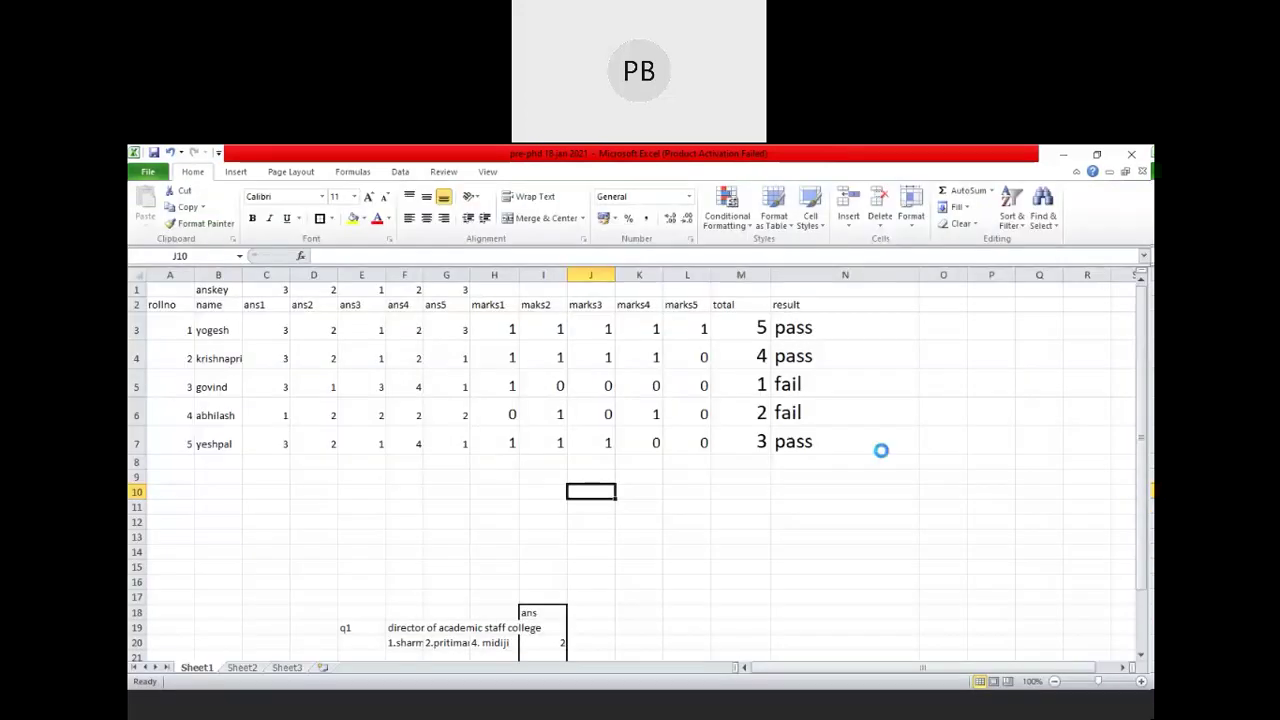
key(F12)
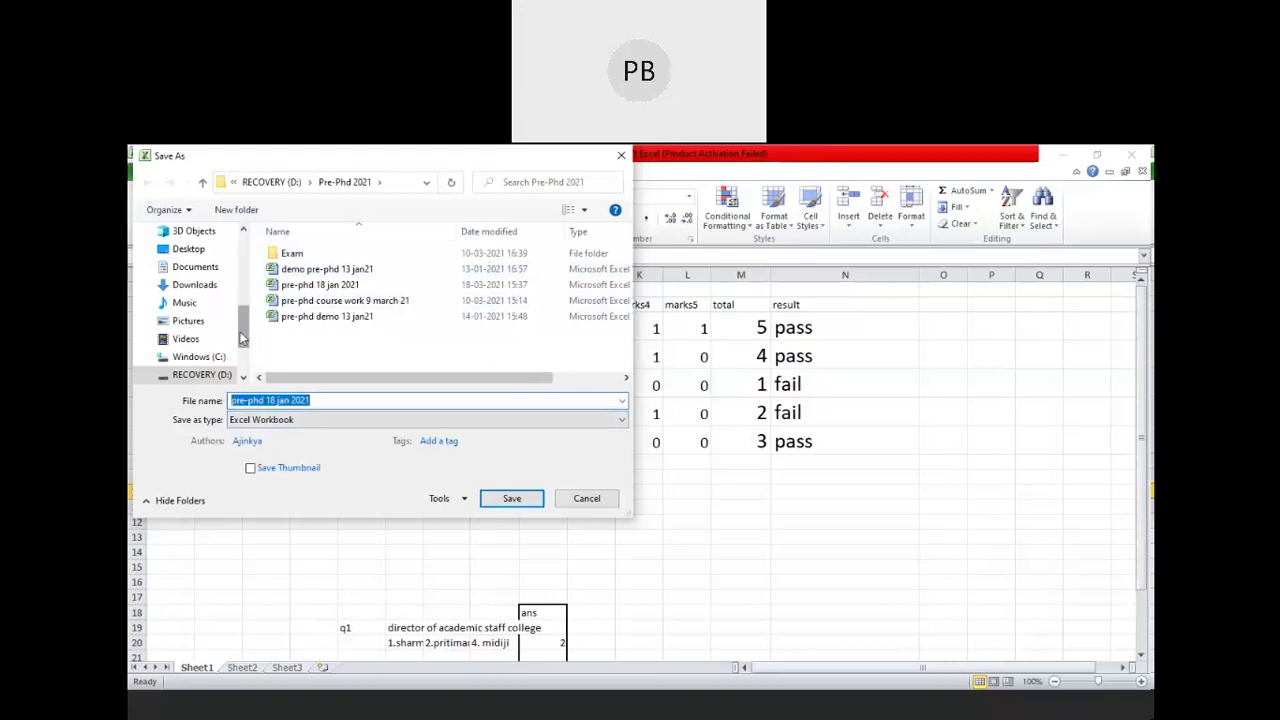
click(324, 400)
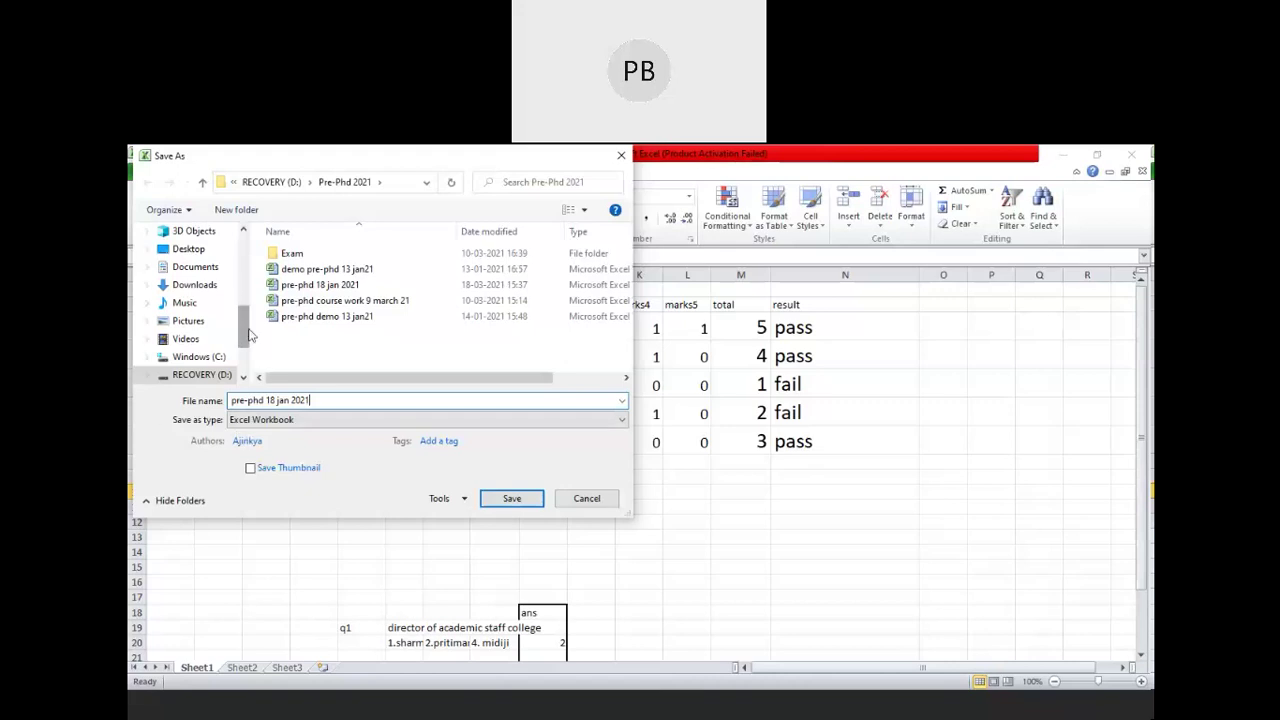
scroll(250, 335, down, 2)
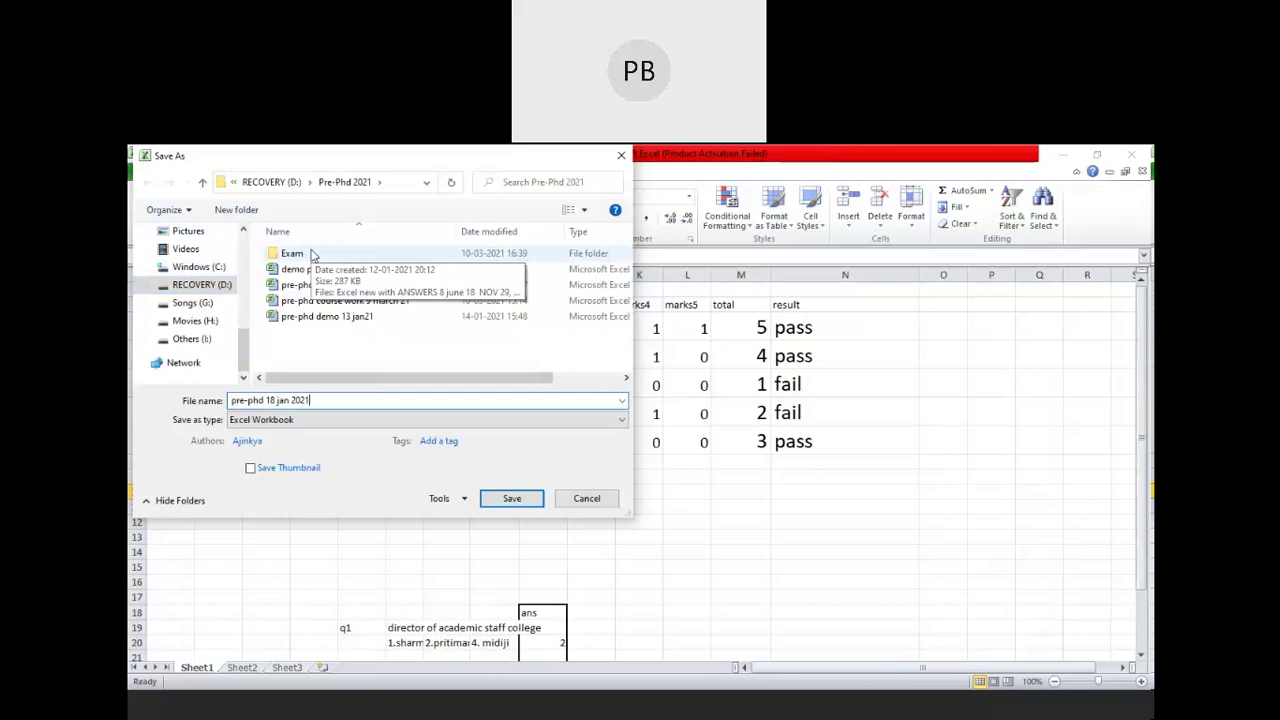
click(518, 502)
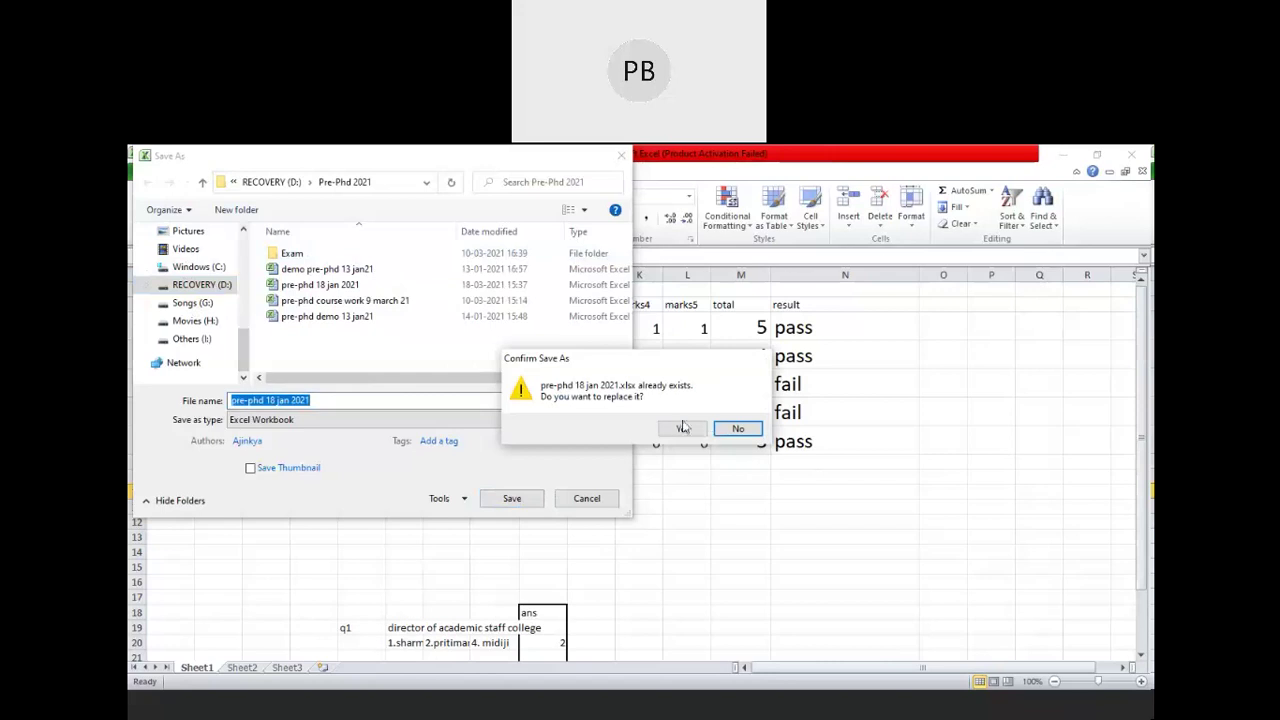
click(681, 429)
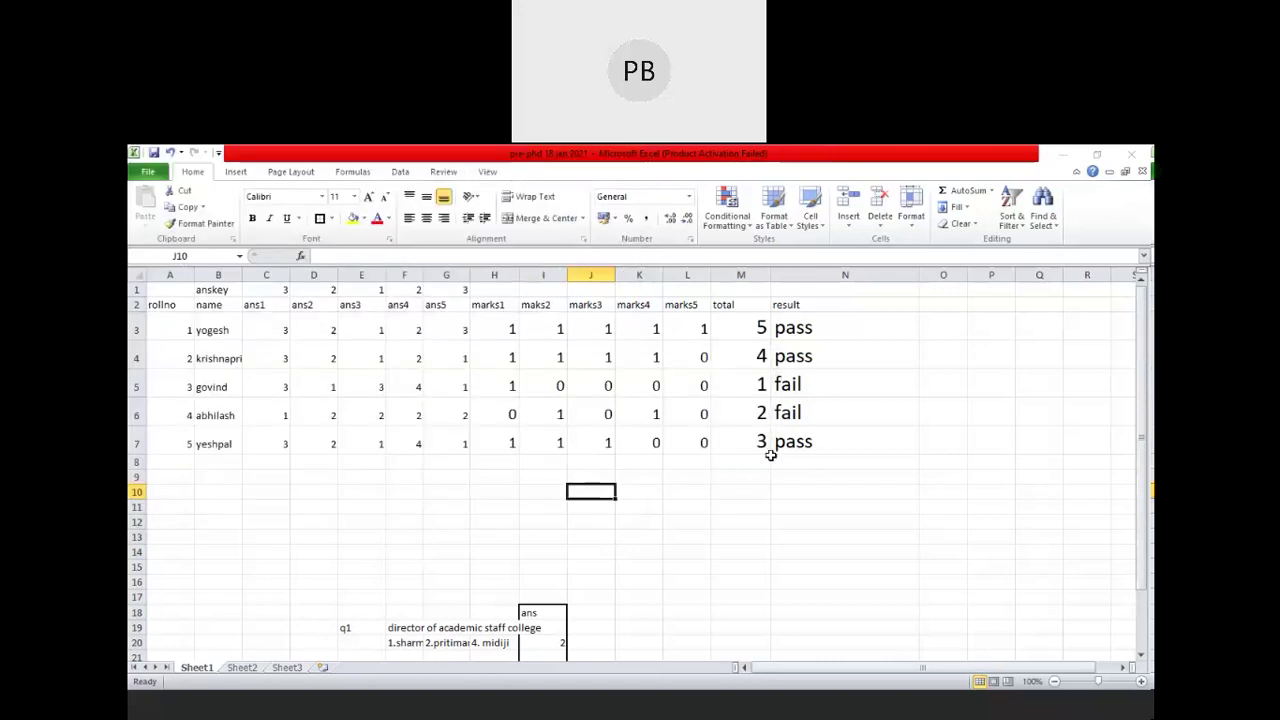